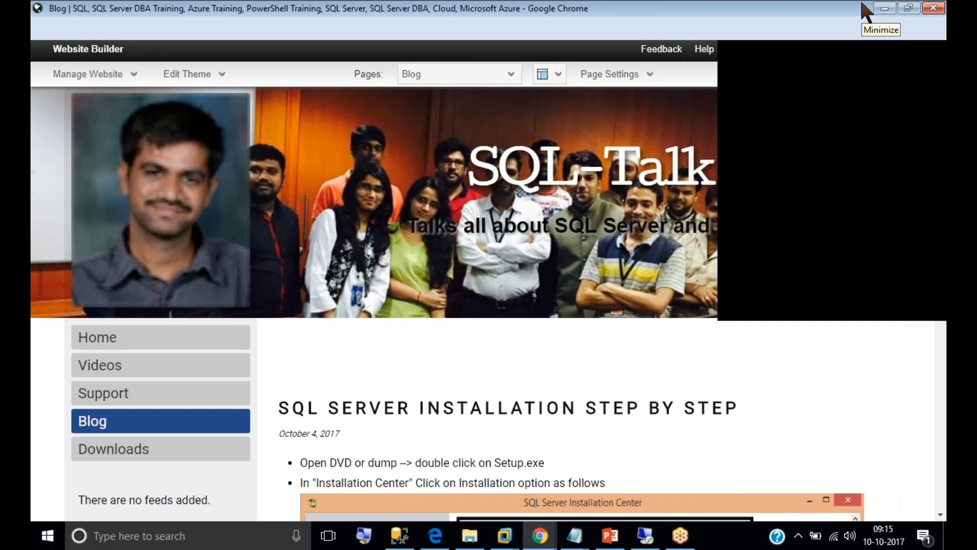
View the sql-talk.com home page in Chrome and return to the Tail Log Backup notes in Notepad.
left_click(865, 6)
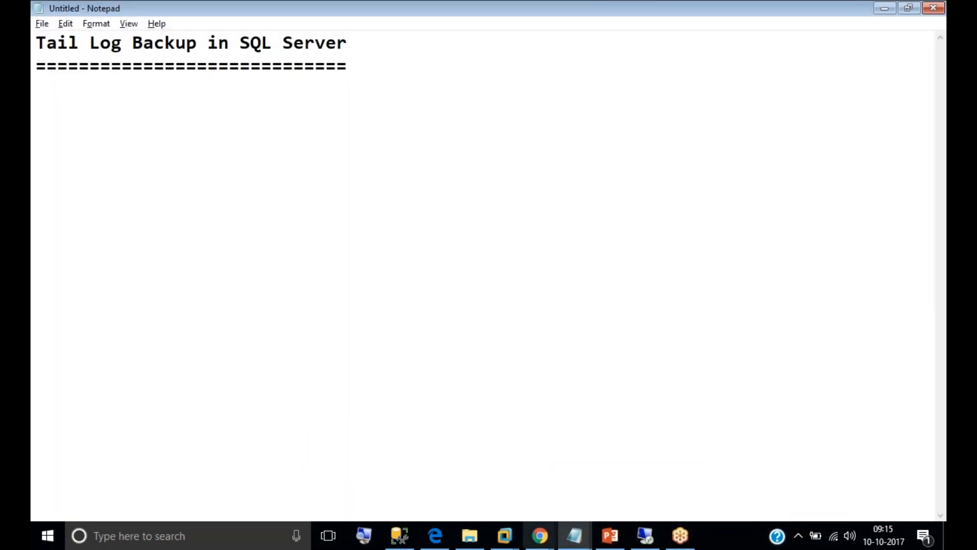
mouse_move(553, 541)
left_click(432, 476)
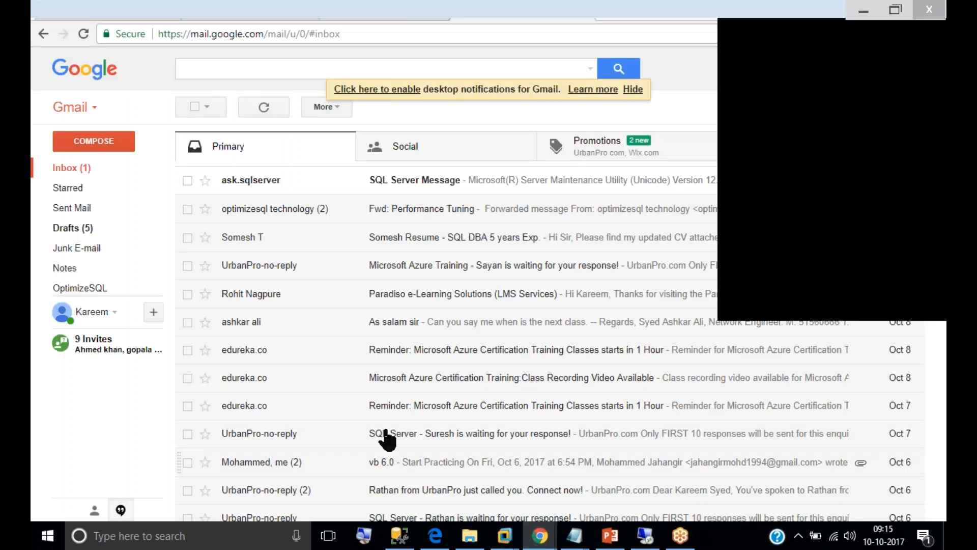
left_click(362, 7)
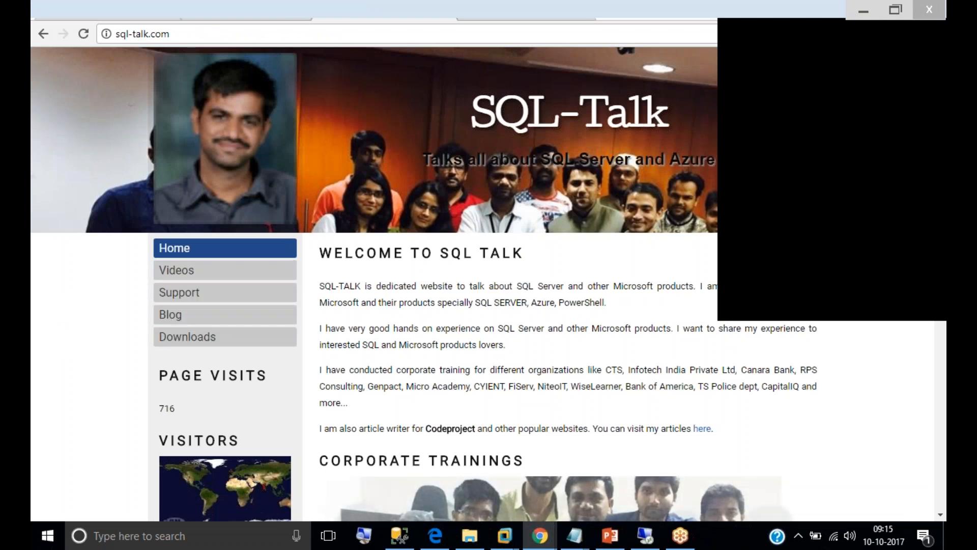
left_click(870, 9)
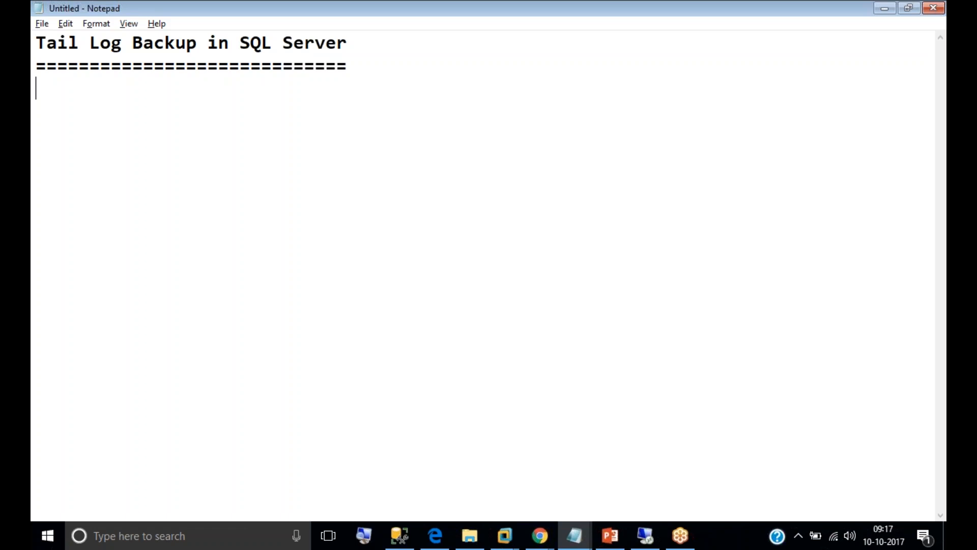
Add a "Scenario" heading under the title with the indented item "--Every Sunday Full backup 12am...".
type("Scenario")
key("Return")
key("Tab")
type("--")
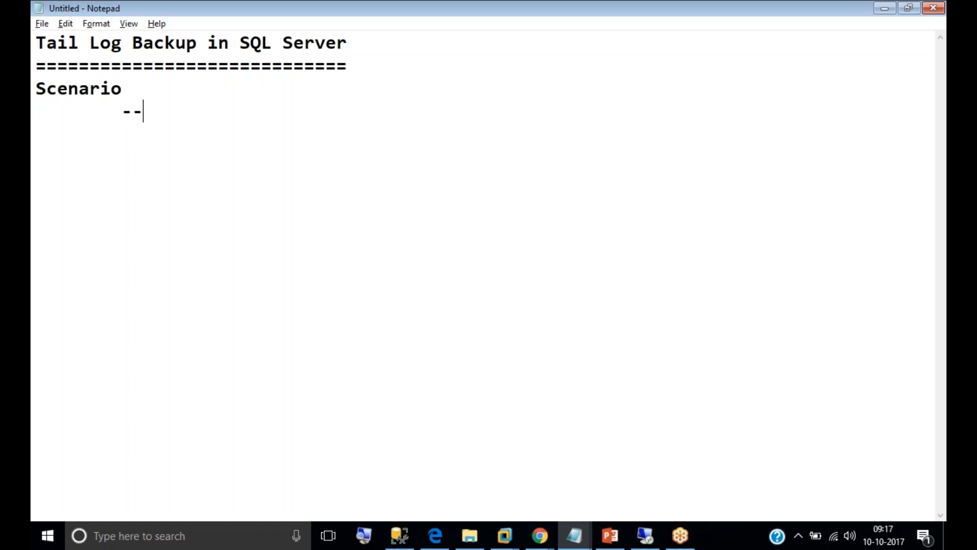
type("Every Sunday")
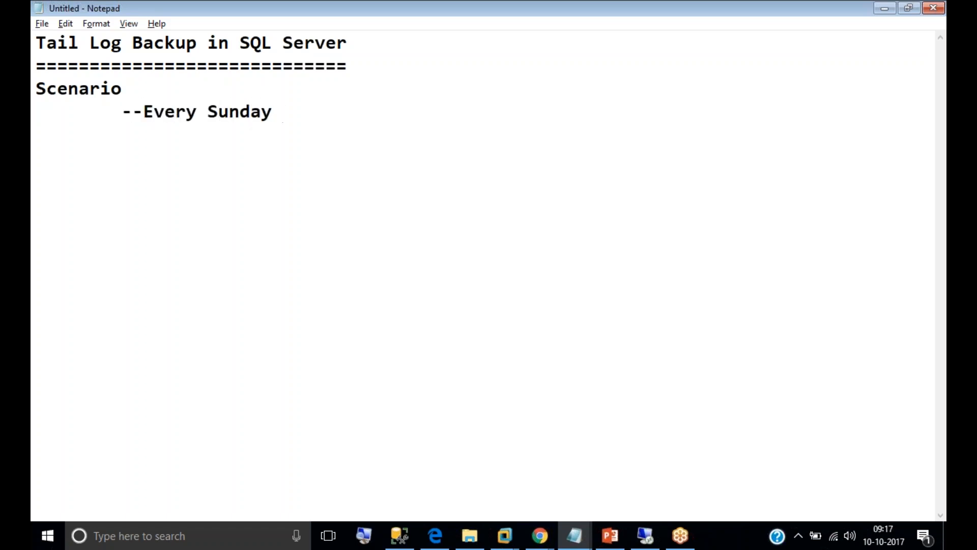
type("  Full backup 12am...")
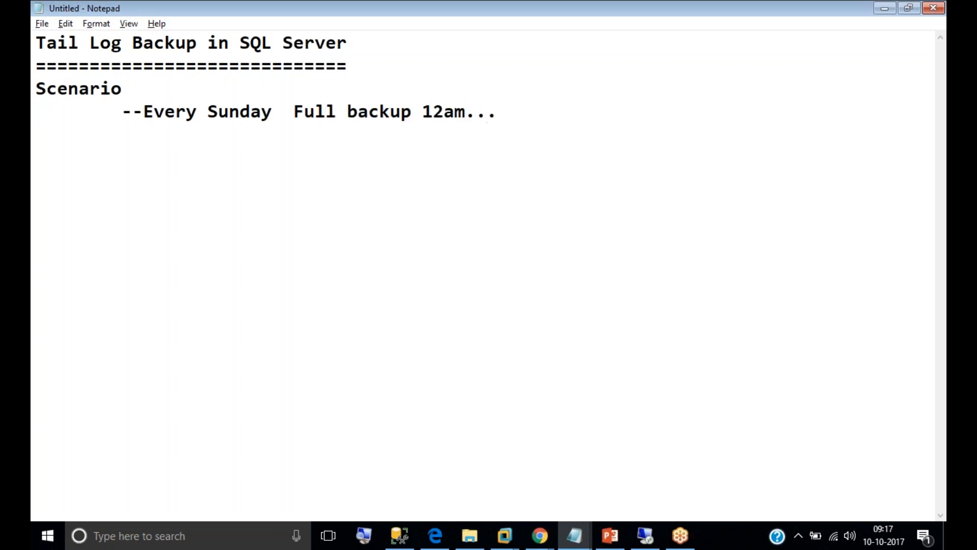
Add the indented scenario item "--Daily Differential backups....12am" below the full backup line.
key("Tab")
type("--Daily Differne")
key("BackSpace")
key("BackSpace")
type("ential")
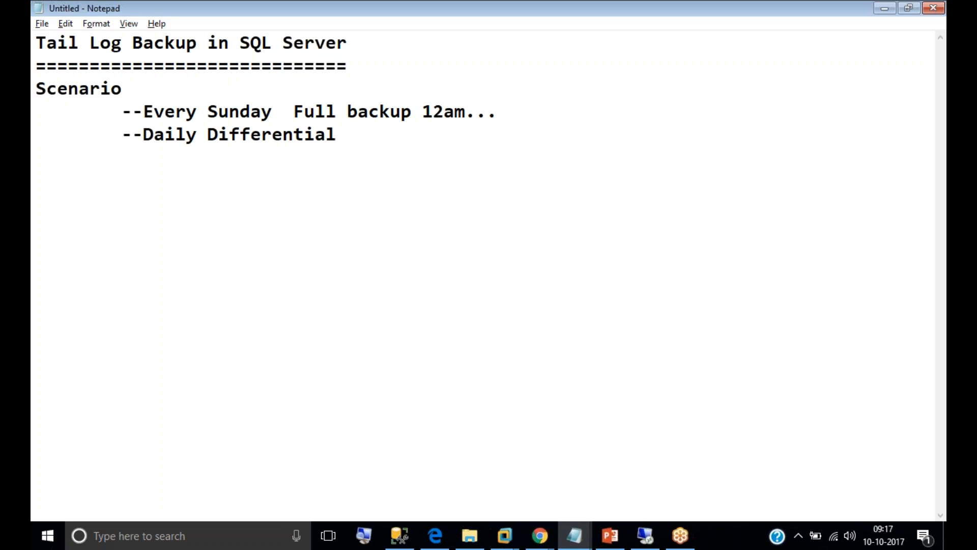
type(" backups....12am")
Add the indented scenario item "--Every 1hr T.Log backups...." below the differential backup line.
key("Return")
key("Tab")
type("--E")
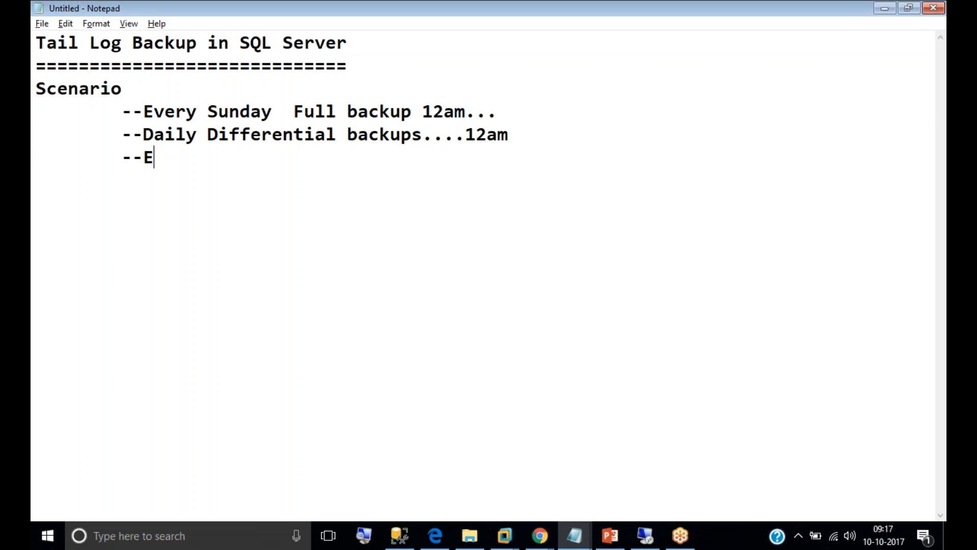
type("very 1hr T.")
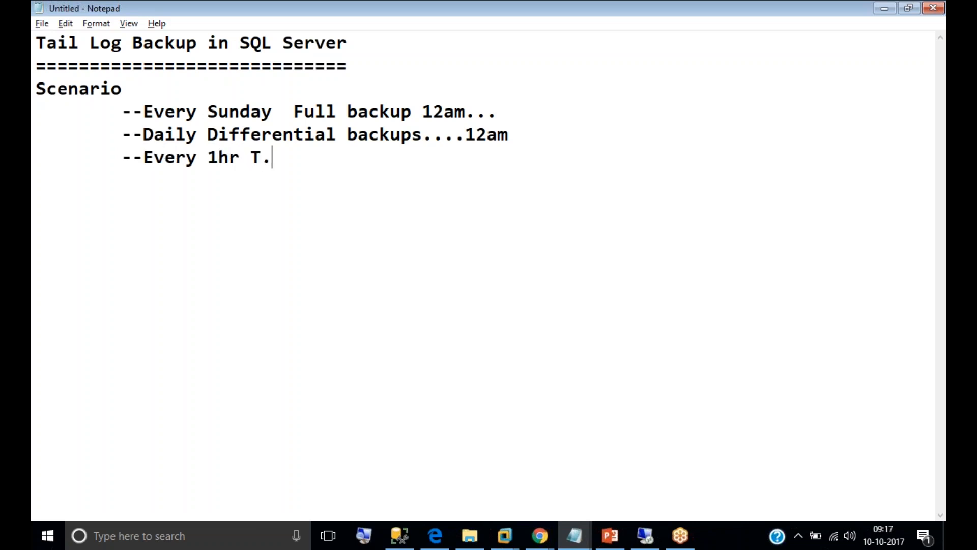
type("Log backups....")
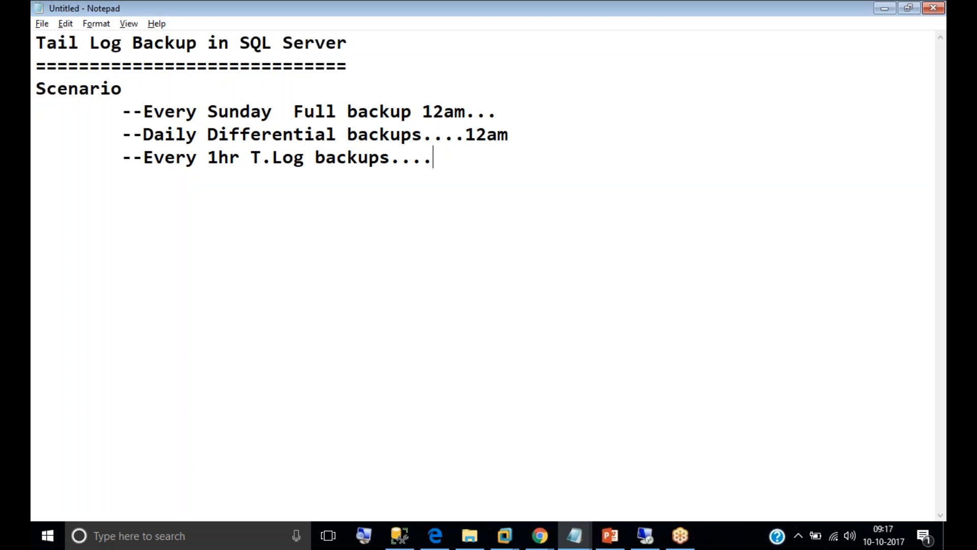
Leave a blank line and add the indented statement "Database was crashed on Friday 10:30pm" followed by a row of dots.
key("Return")
key("Return")
key("BackSpace")
type("Database wa")
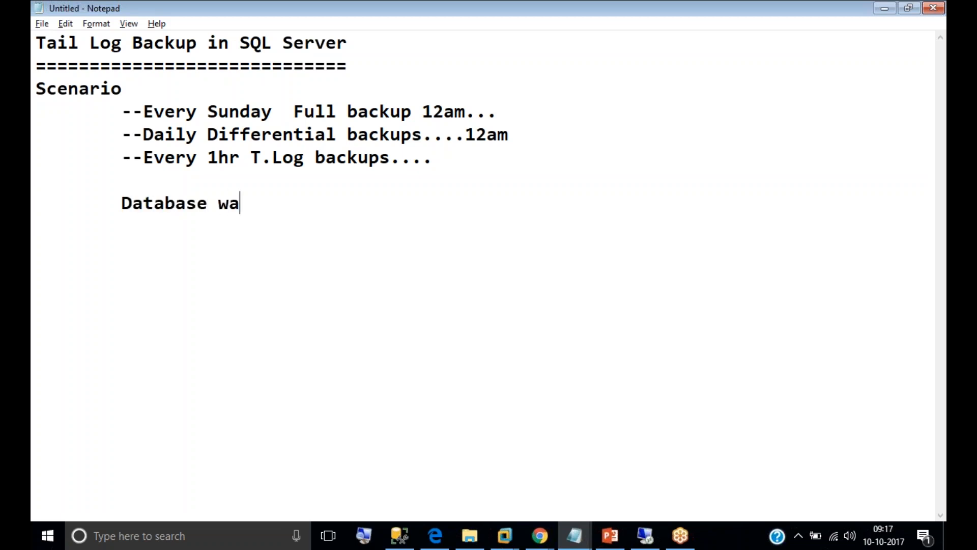
type("s crashed o")
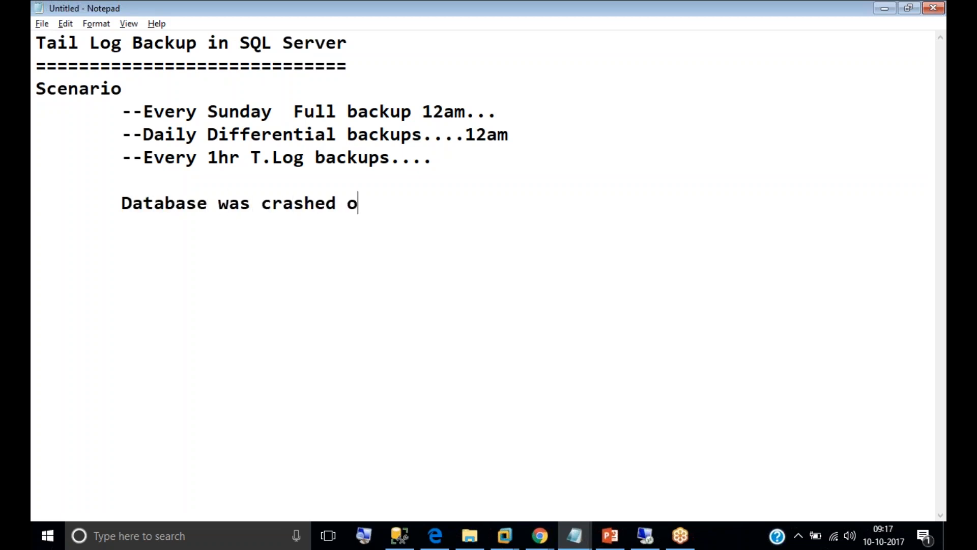
type("n Friday 10")
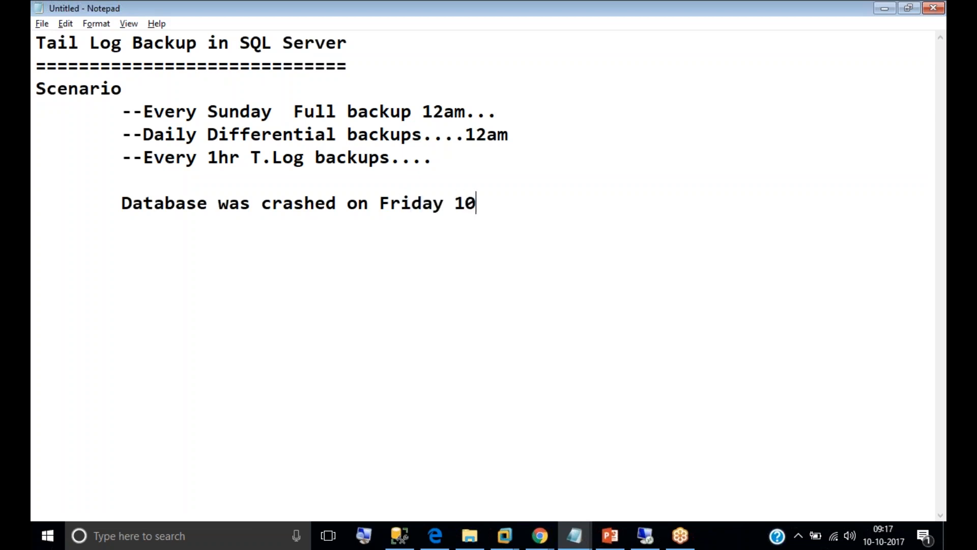
type(":30pm")
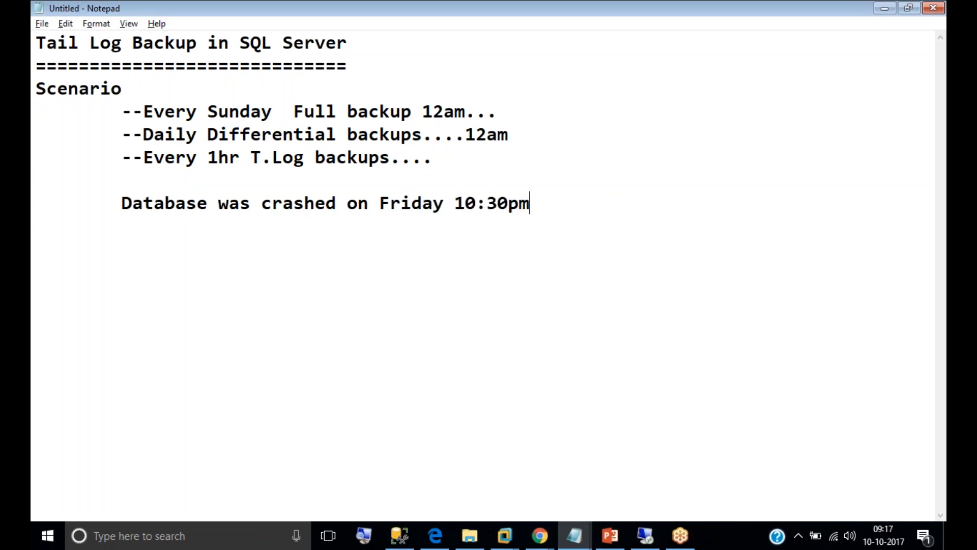
type("..................")
Add an unindented "Recovery Steps" heading below the crash line and underline it with a row of equals signs.
key("BackSpace")
type("Recovery Steps")
key("Return")
type("===============")
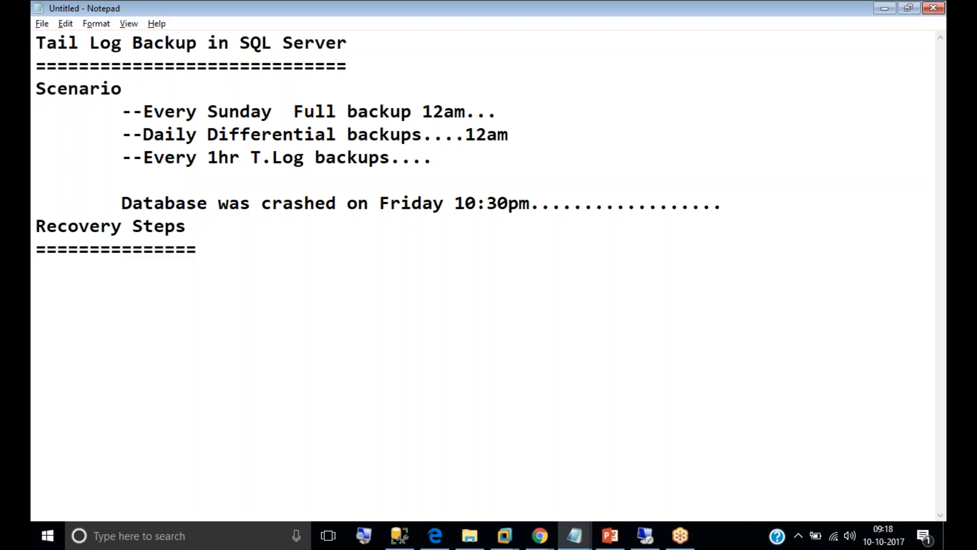
Add the first indented recovery step "--ErrorLog............Data file was damaged....10:30pm....".
key("Return")
key("Tab")
type("--")
type("ErrorLo")
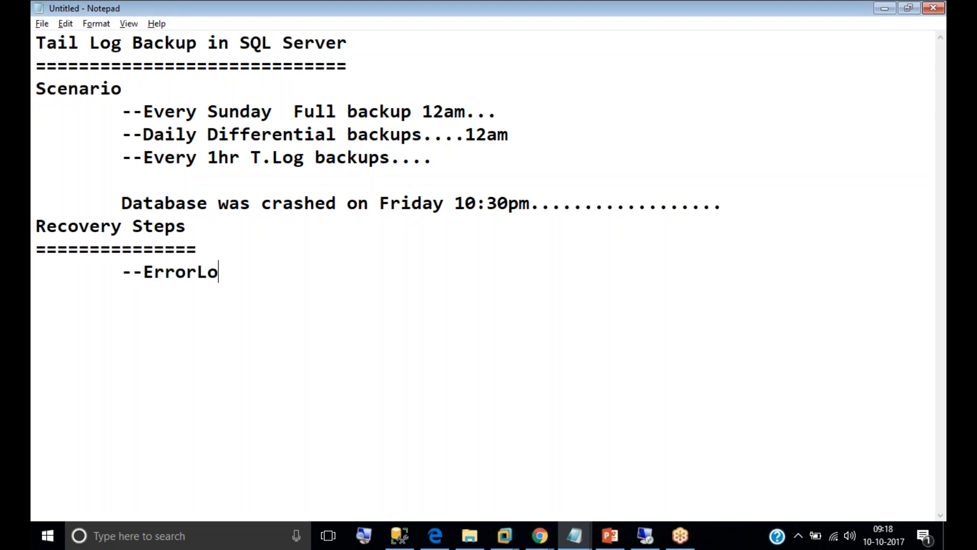
type("g............Data ")
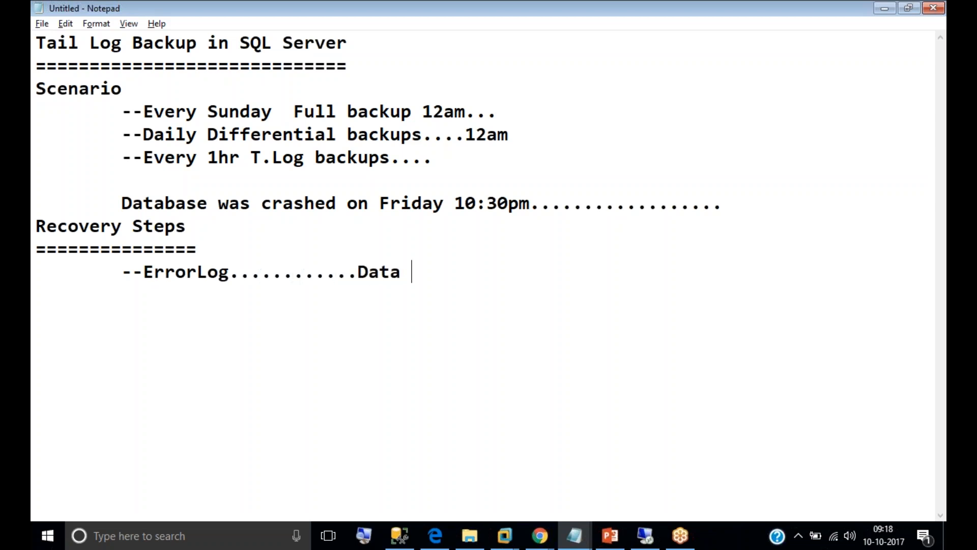
type("file was damag")
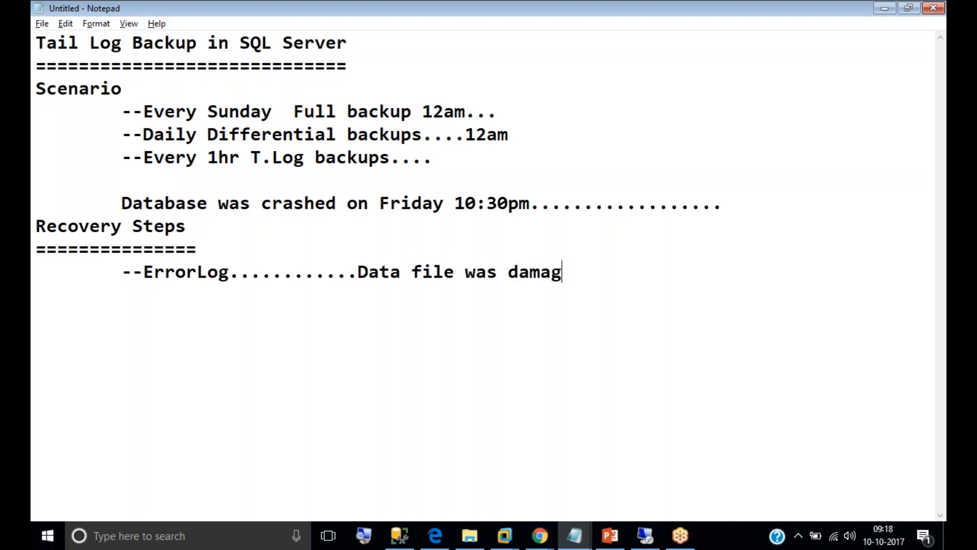
type("ed....10:30pm")
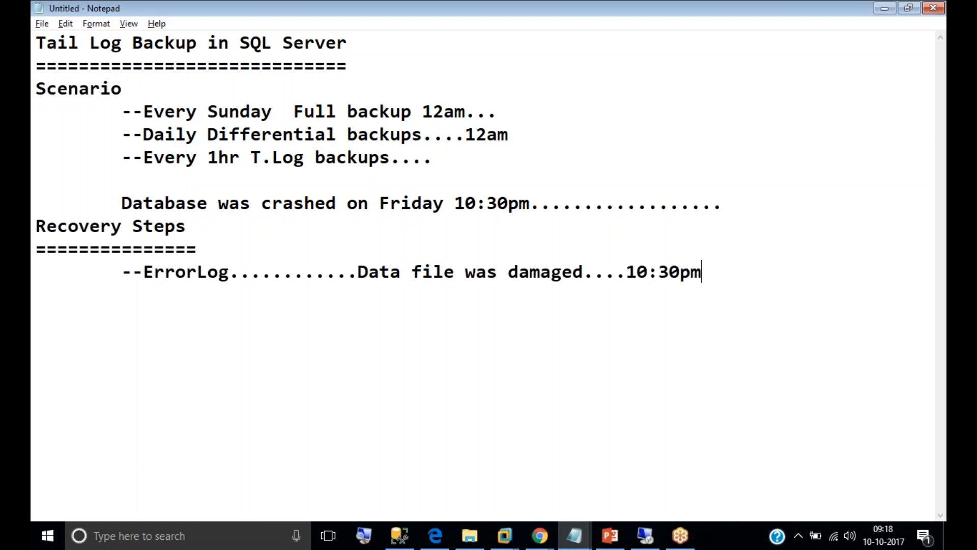
type("....")
Add the indented recovery step "--Error No. 17204 (.mdf)......17207 (.ndf)......" below the ErrorLog line.
key("Return")
key("Tab")
type("--")
key("BackSpace")
key("BackSpace")
key("Tab")
key("Tab")
key("Tab")
key("BackSpace")
key("BackSpace")
key("BackSpace")
type("--Error")
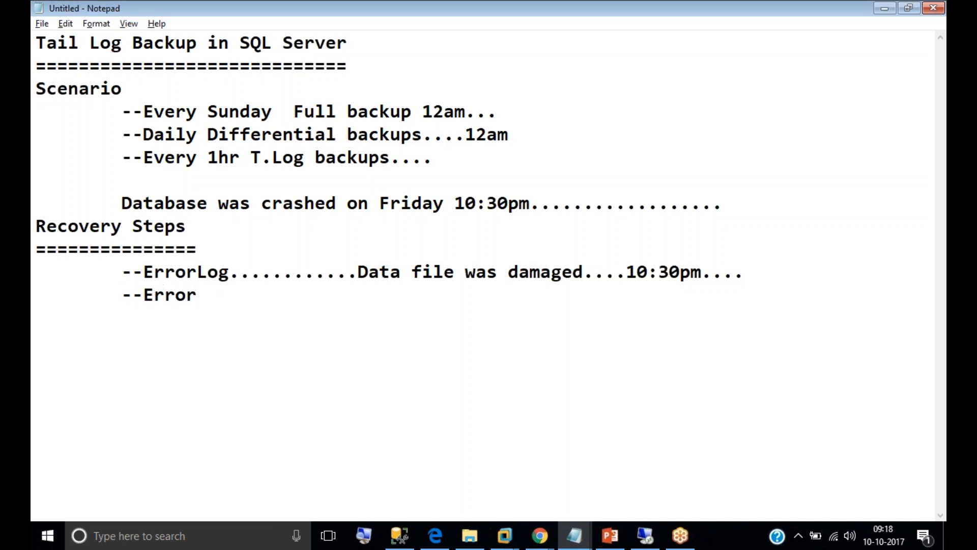
type(" No. 1720")
type("4")
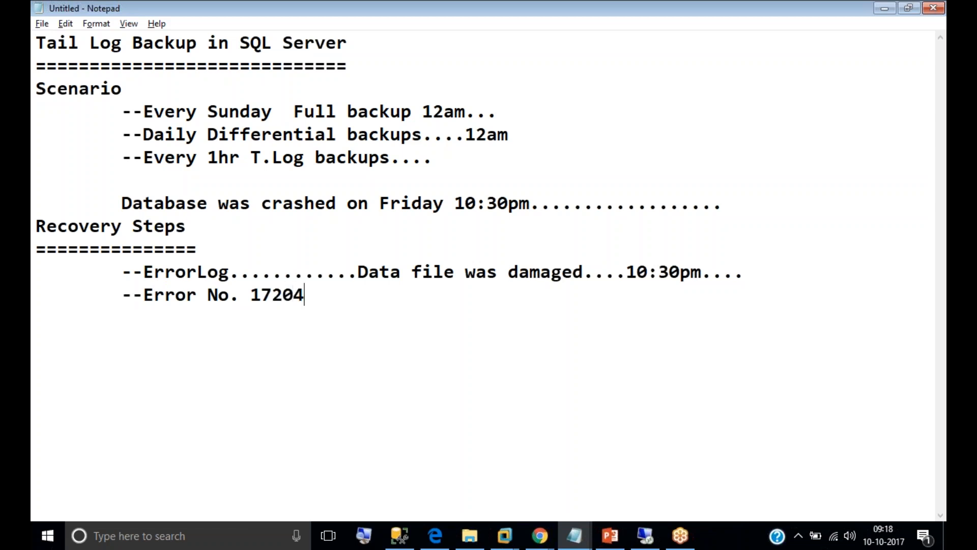
type(" (.mdf)......17207 (.ndf")
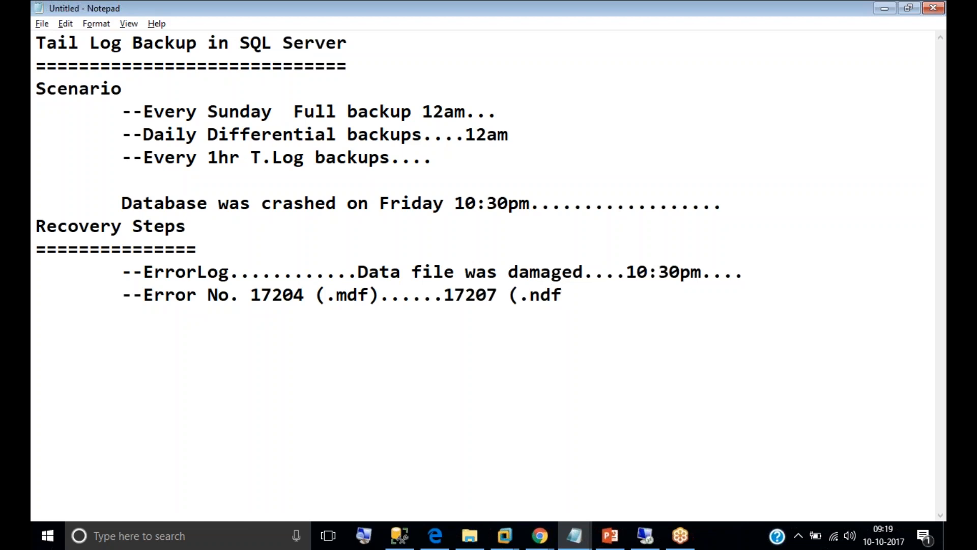
type(")......")
Add the indented recovery step "--Confirm...." below the error number line.
key("Return")
key("Tab")
type("--Confi")
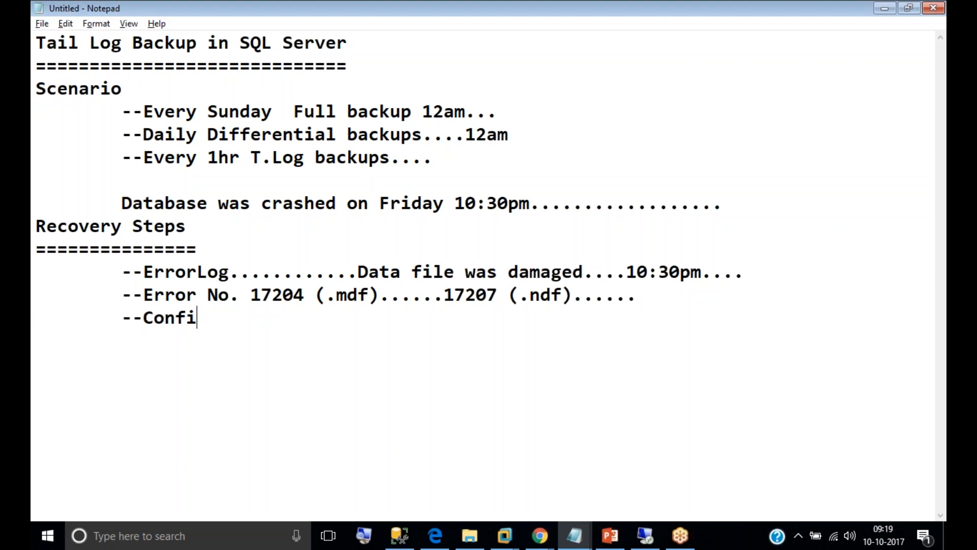
type("rm....")
Add the indented recovery step "--Tail Log..........." below the Confirm line.
key("Return")
key("Tab")
type("--")
type("Tai")
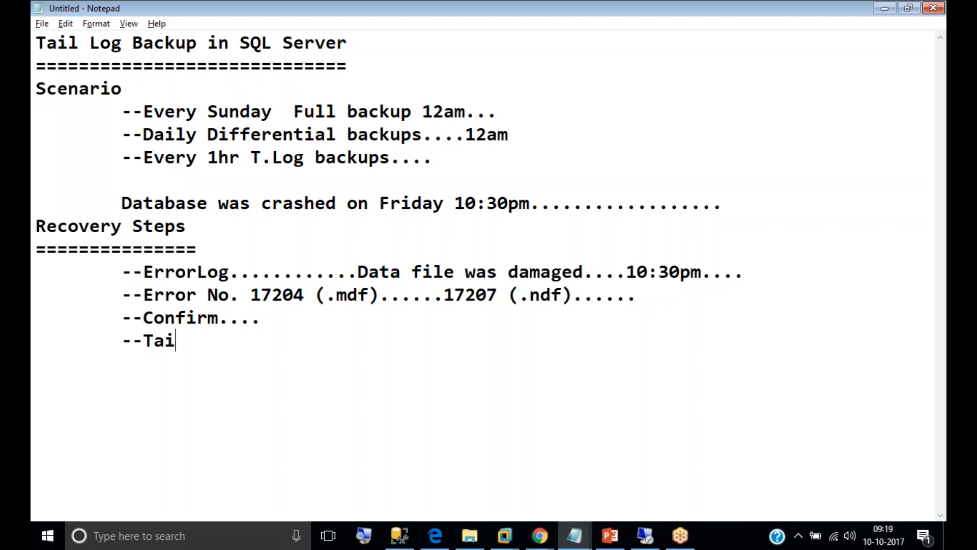
type("l Log...........")
Add the further indented sub-item "--To take backup of 30m transactions...10--10:30pm..." under the Tail Log step.
key("Return")
key("Tab")
key("Tab")
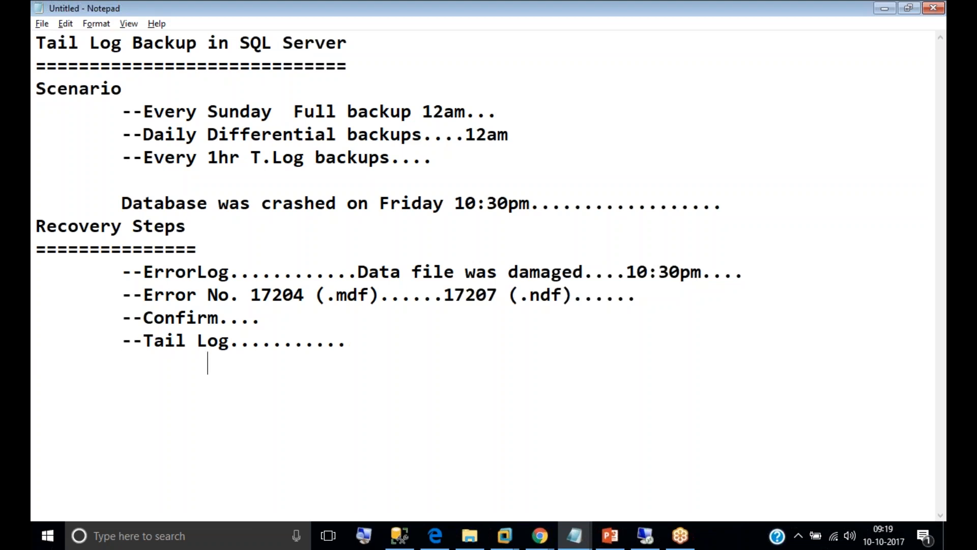
type("--")
left_click_drag(144, 108, 359, 111)
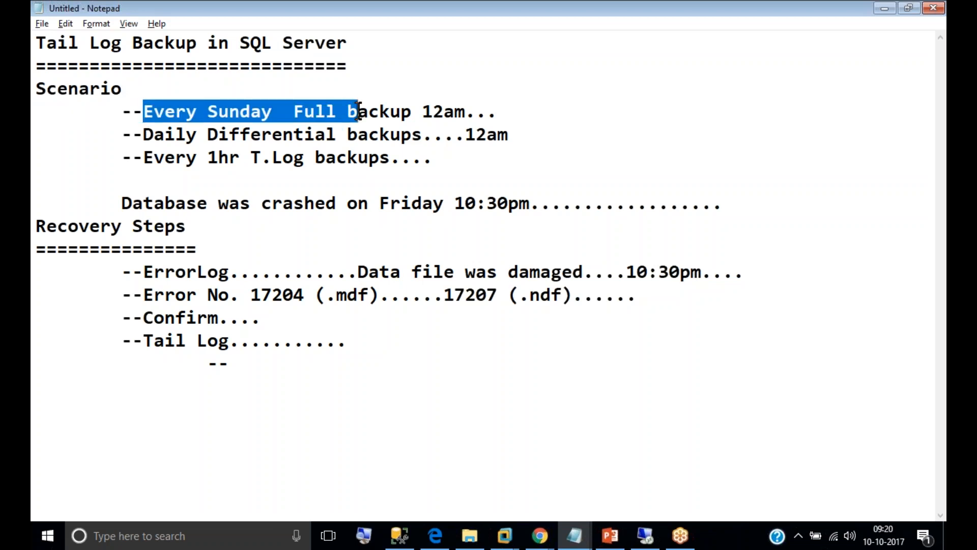
left_click_drag(381, 204, 482, 206)
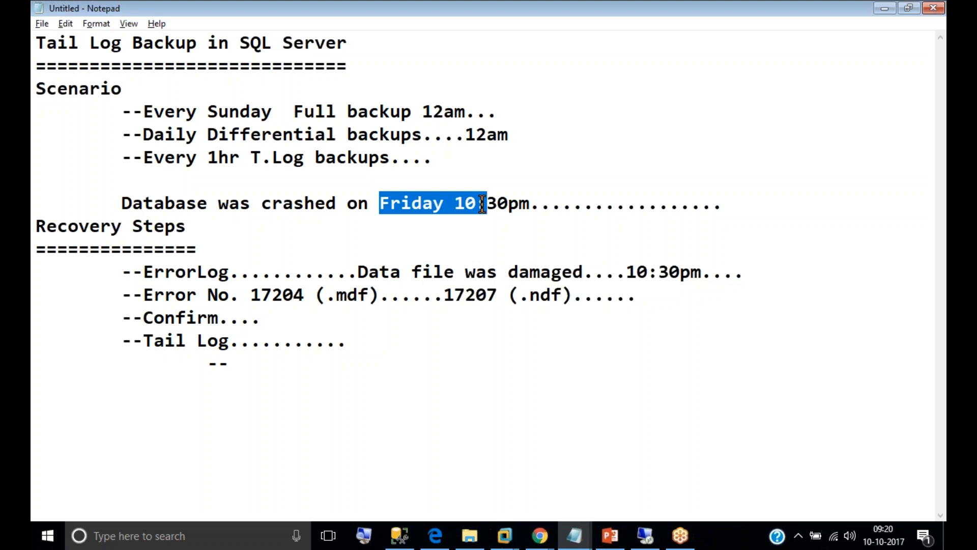
left_click(227, 362)
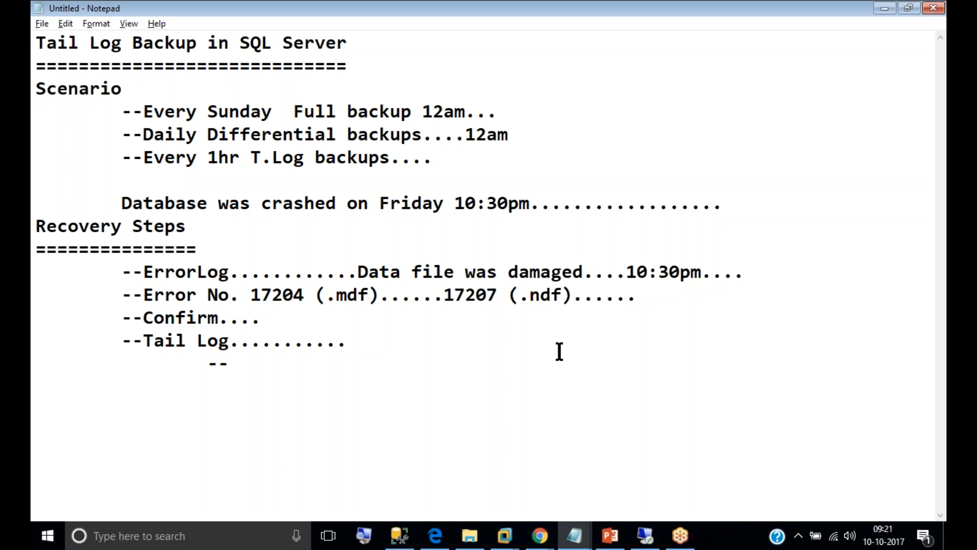
type("To take back")
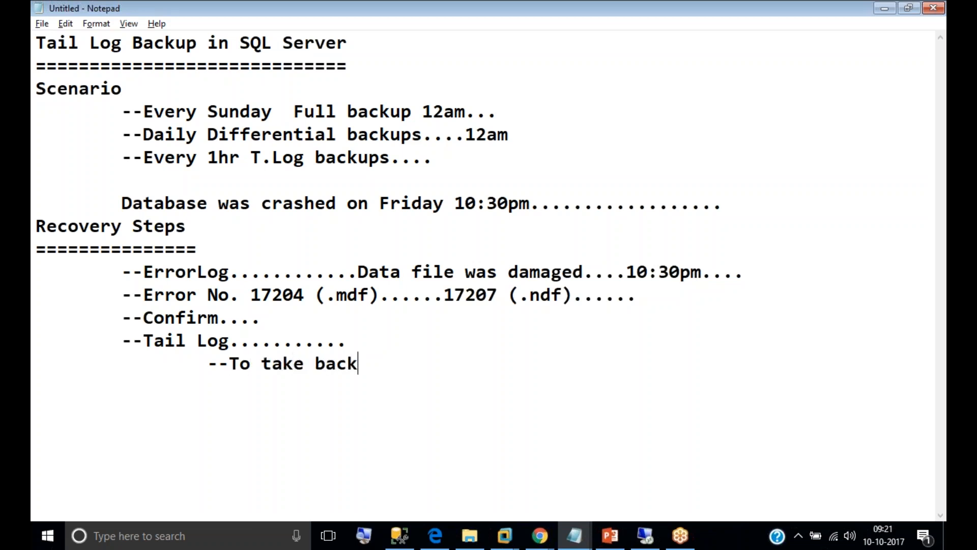
type("up of 3")
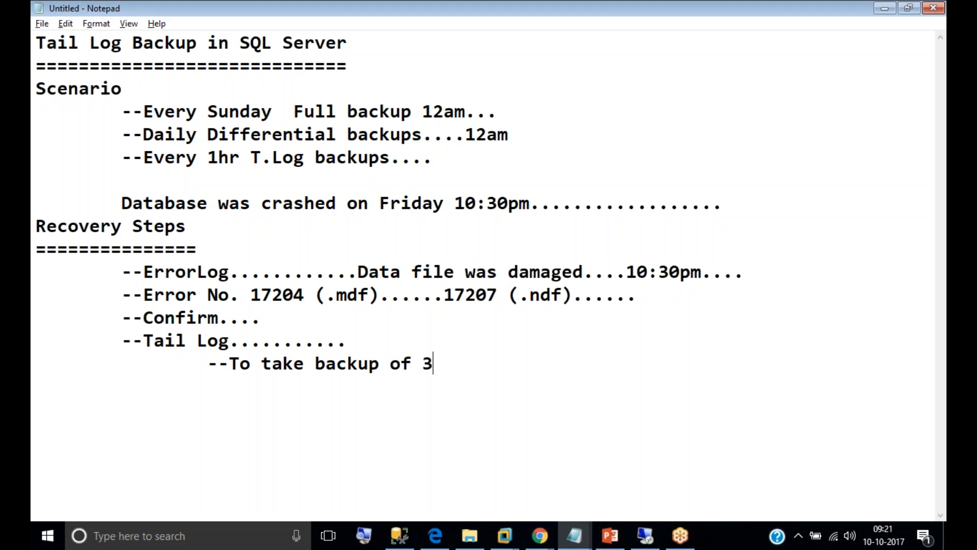
type("0m transactions")
key("BackSpace")
key("BackSpace")
type("ons...10")
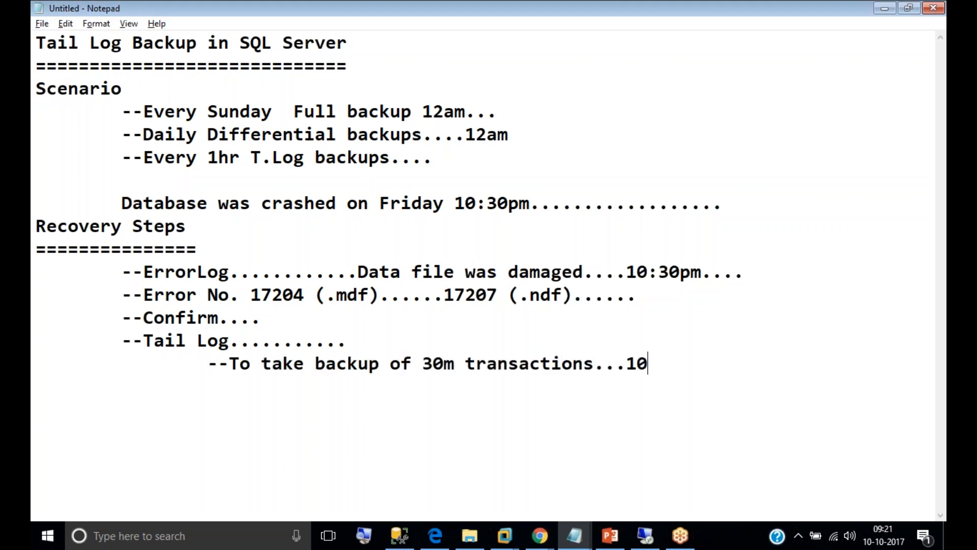
type("--10:30pm...")
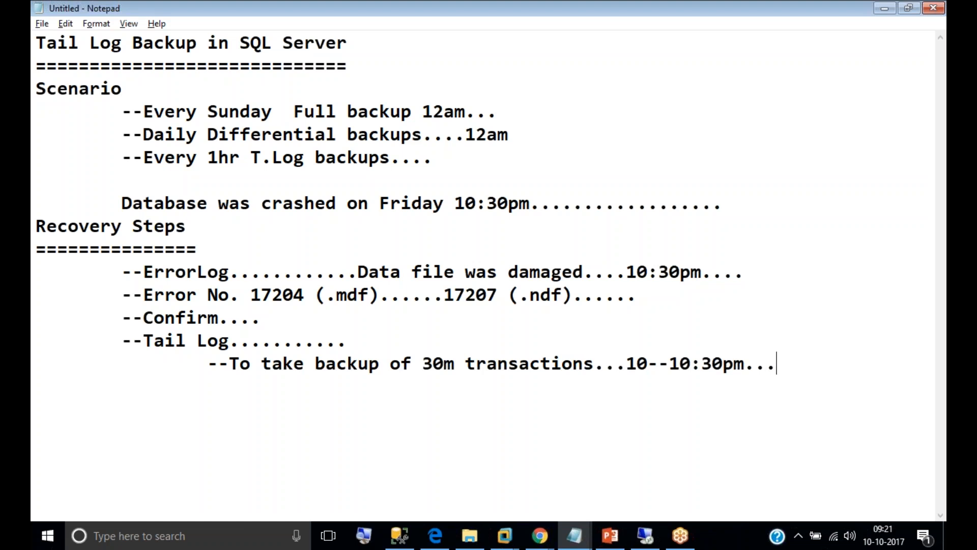
Add the recovery step "--Plan for restoration...." at the same indent as the Tail Log step.
key("Return")
key("Tab")
key("Tab")
key("BackSpace")
type("--Plan for restorin")
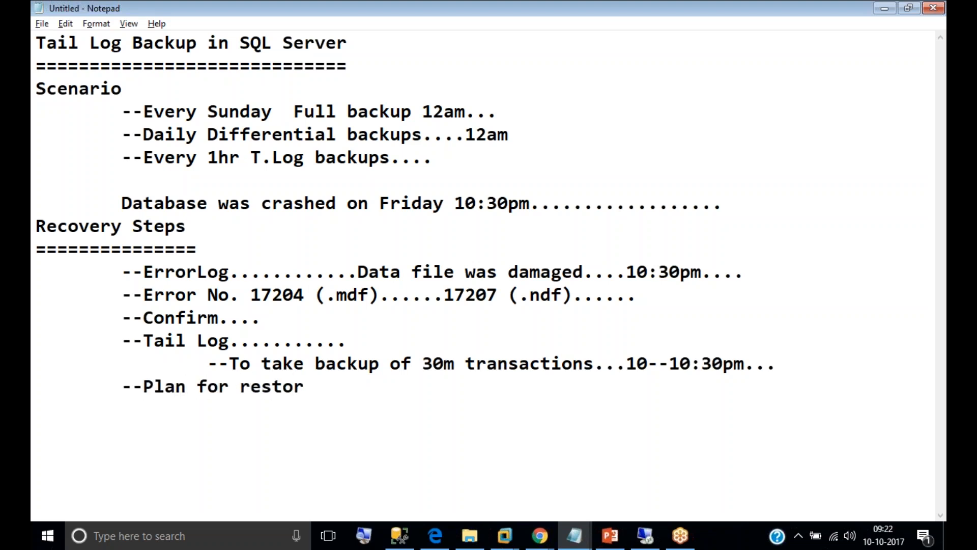
key("BackSpace")
key("BackSpace")
type("ation....")
Add the further indented sub-item "--Check the backup plan" under the Plan for restoration step.
key("Return")
key("Tab")
key("Tab")
type("--")
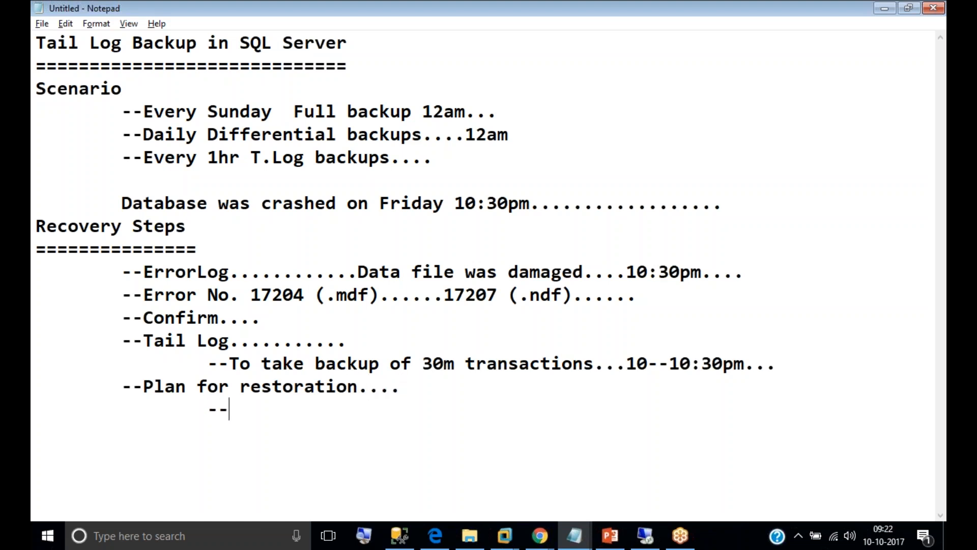
type("Check the")
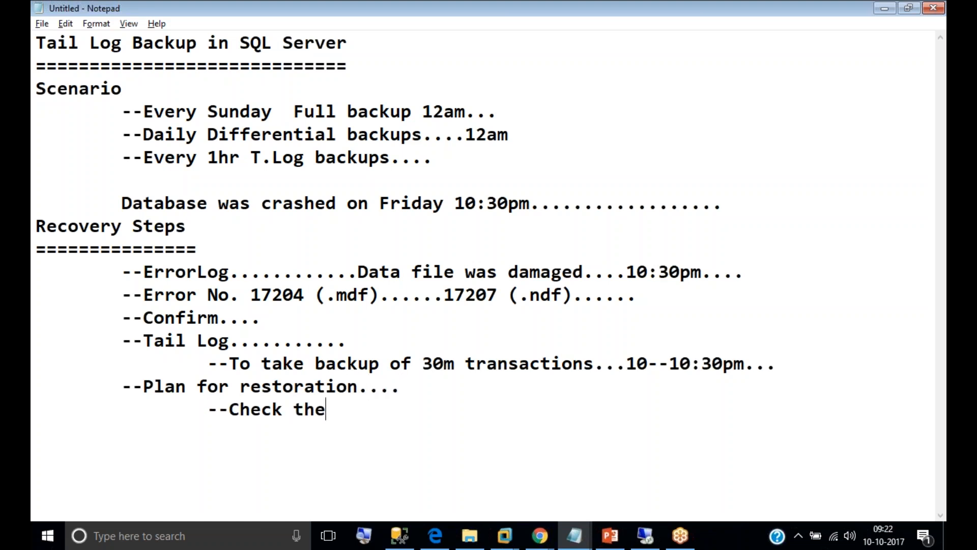
type(" backup plan")
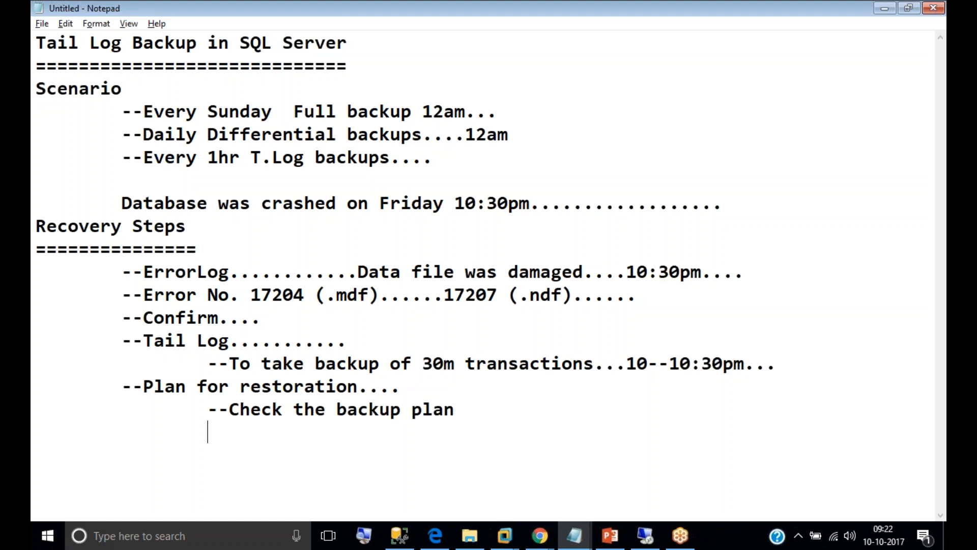
Add the recovery step "--Start Restoration" below the backup plan sub-item, at the same indent as the Plan for restoration step.
left_click_drag(109, 110, 461, 163)
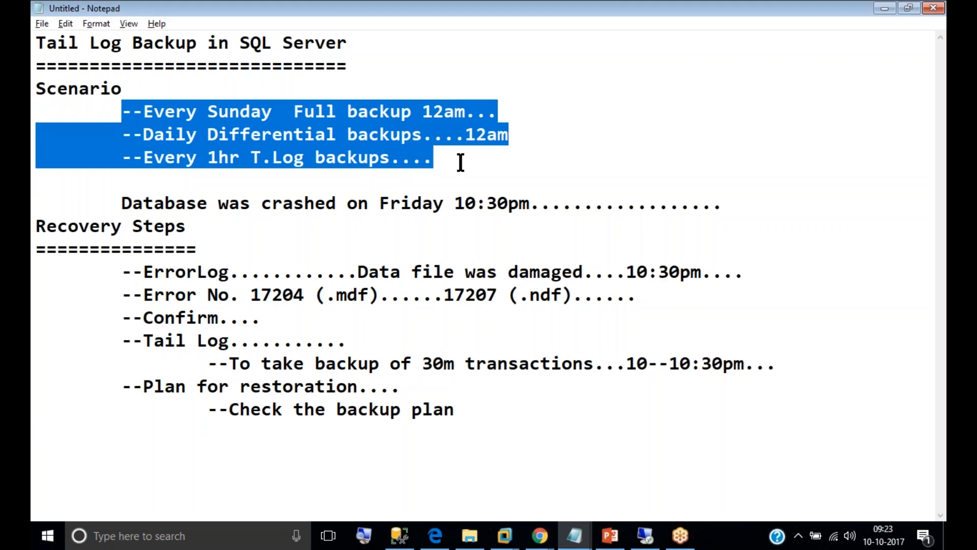
left_click(486, 413)
key("Return")
key("Tab")
key("Tab")
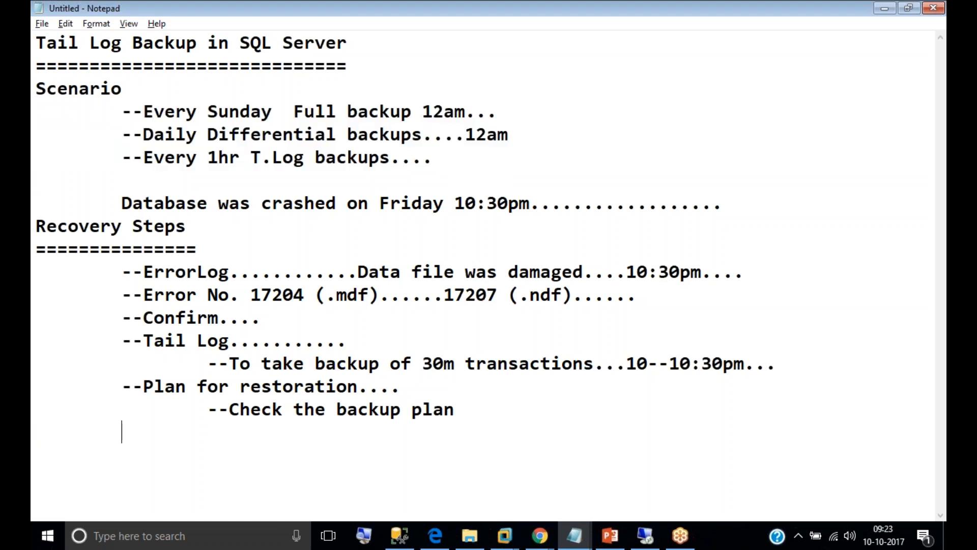
type("--")
key("BackSpace")
key("BackSpace")
key("BackSpace")
type("--Start Resto")
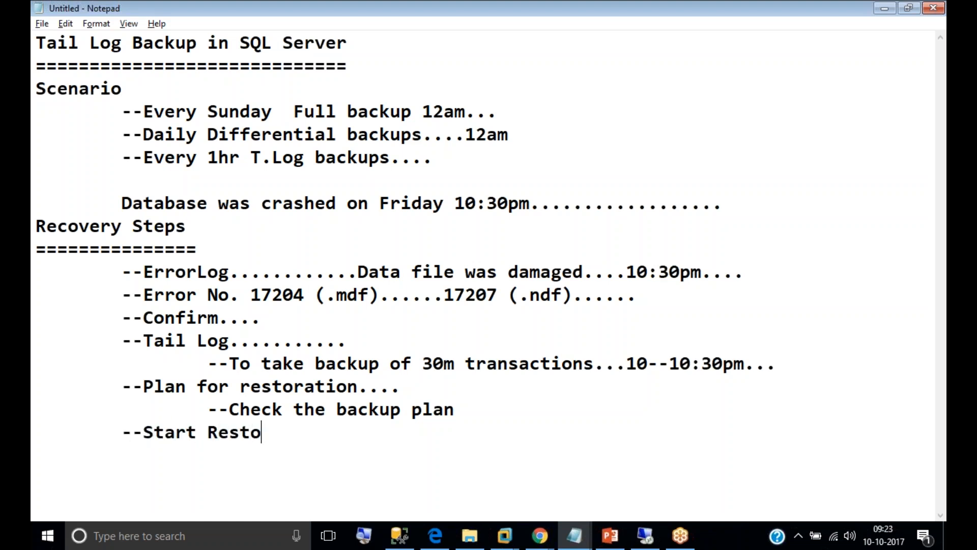
type("ration")
Start a further indented "--" sub-item under Start Restoration and add a run of blank lines below it.
key("Return")
key("Tab")
key("Tab")
type("--")
key("Return")
key("Return")
key("Return")
key("Return")
key("Return")
key("Return")
key("Return")
key("Return")
key("Return")
key("Return")
key("Return")
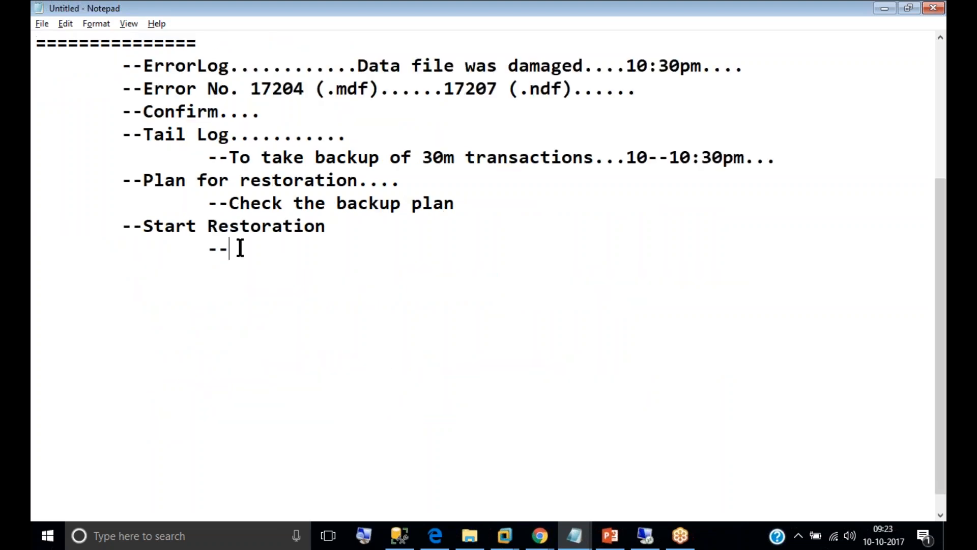
Complete the empty sub-item under Start Restoration as "--Restore last Sunday...full backup".
type("Restore last sun")
key("BackSpace")
key("BackSpace")
key("BackSpace")
type("S")
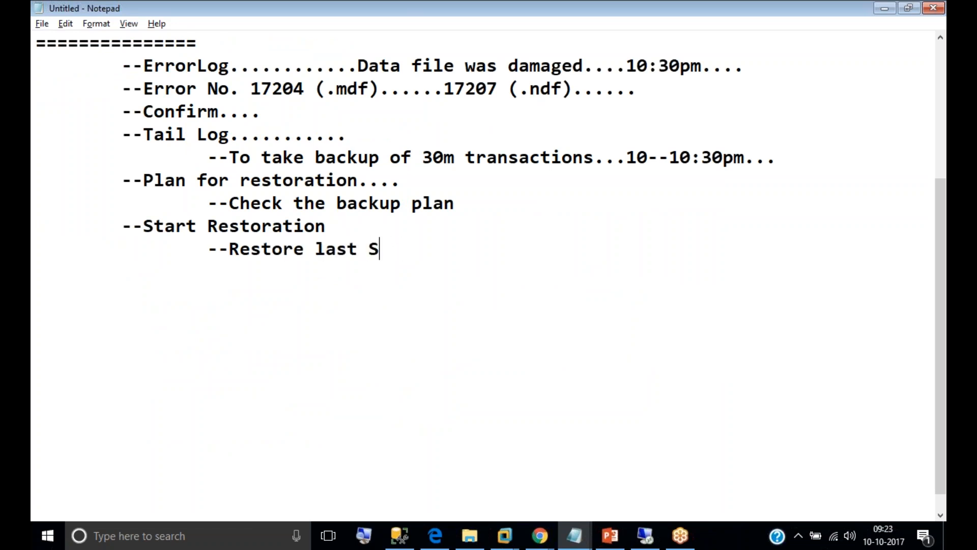
type("unday...full bac")
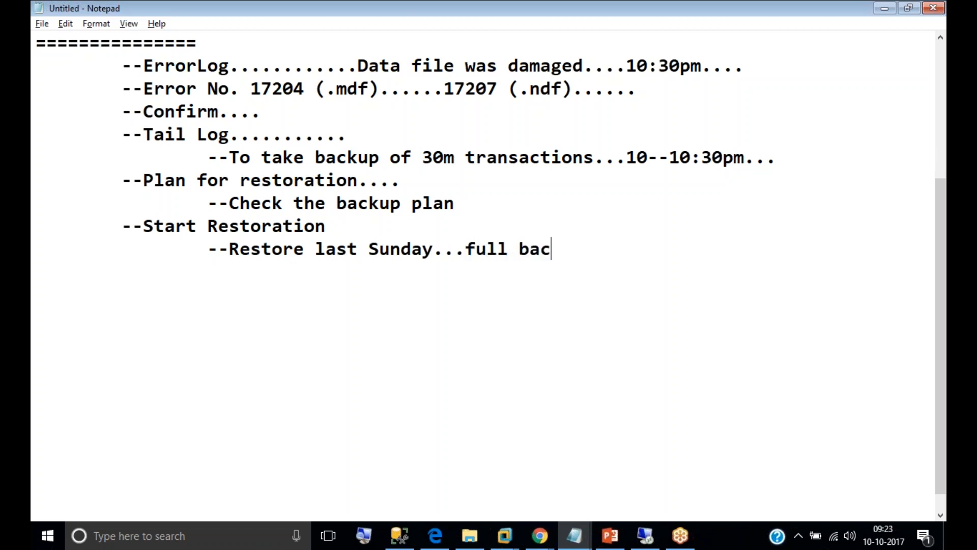
type("kup")
Add the sub-item "--Restore Thursday...12am differential backup" below the full backup line.
key("Return")
key("Tab")
key("Tab")
type("--Restore ")
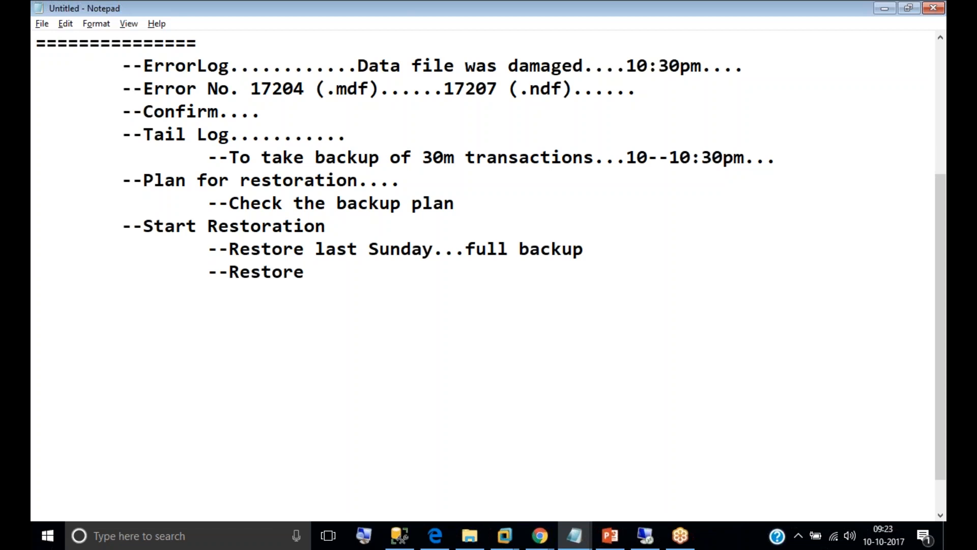
type("Thursday...12")
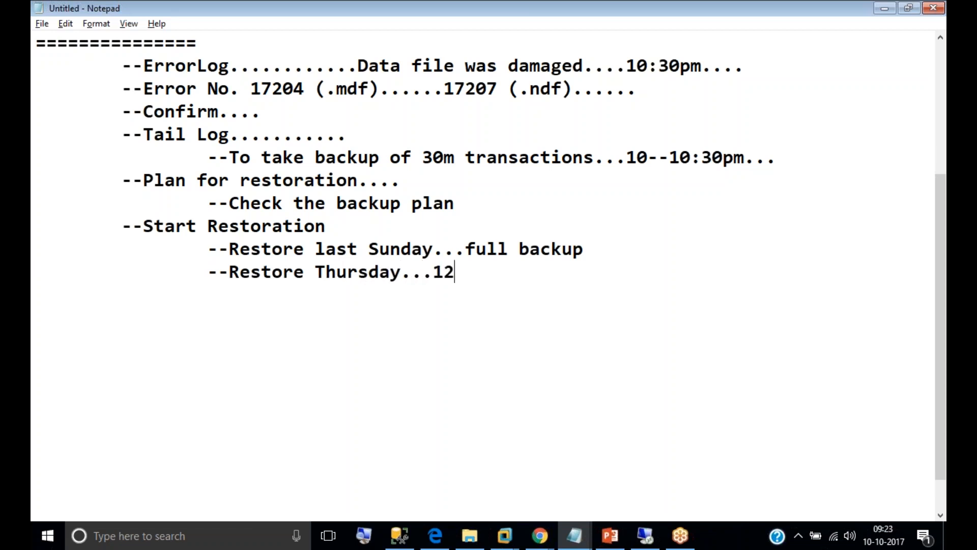
type("am different")
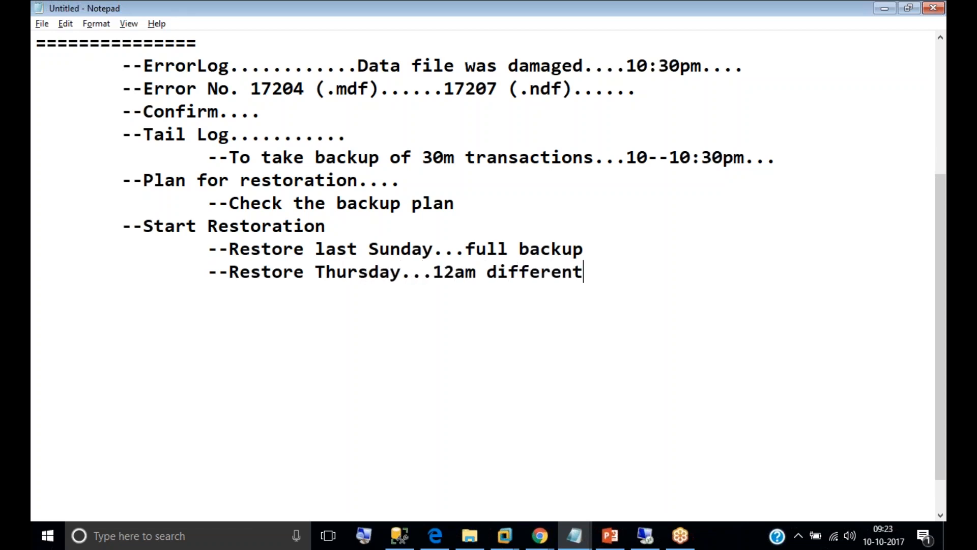
type("ial backup")
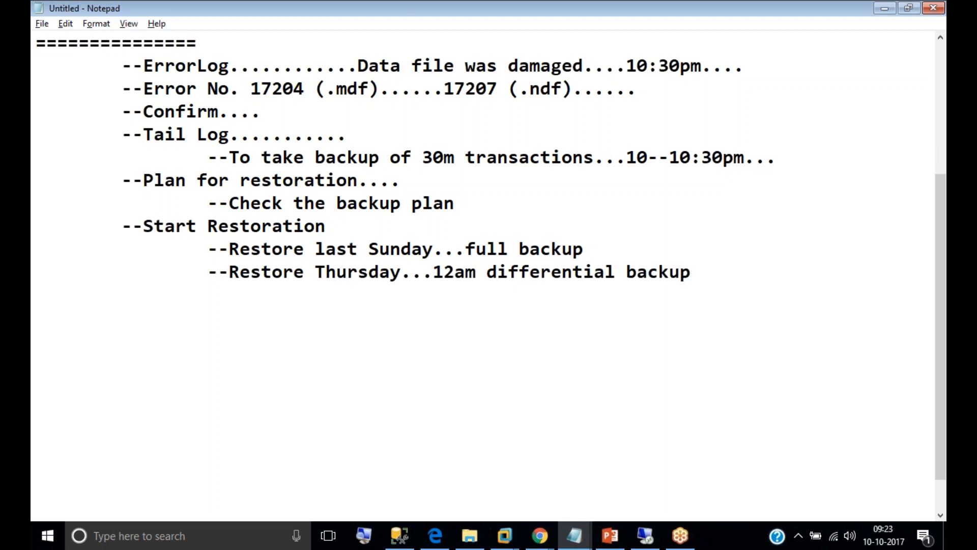
Append "WITH NORECOVERY" to both the full backup and the differential backup restore lines.
key("Up")
key("Tab")
type("WITH NO")
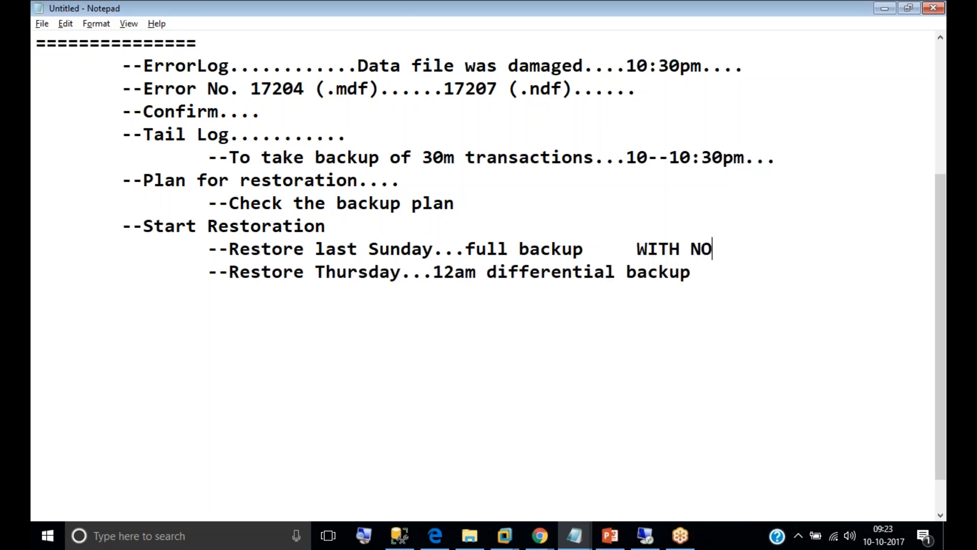
type("RECOVERY")
key("Down")
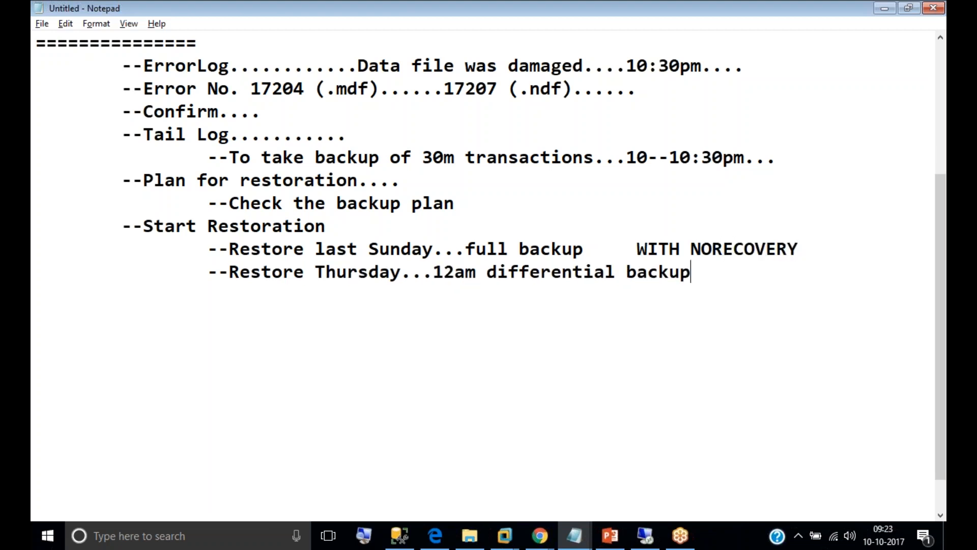
type("WITH NORECOVERY")
Add the sub-item "--Apply all log backups....1am, 2am, 3am,,,.....10pm ,," below the differential backup line.
key("Return")
key("Tab")
key("Tab")
type("--Ap")
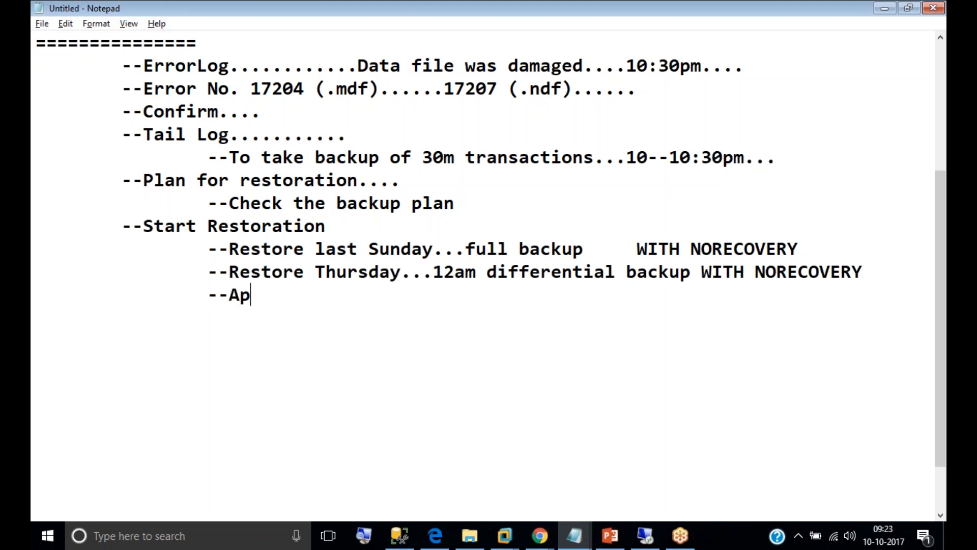
type("ply all lo")
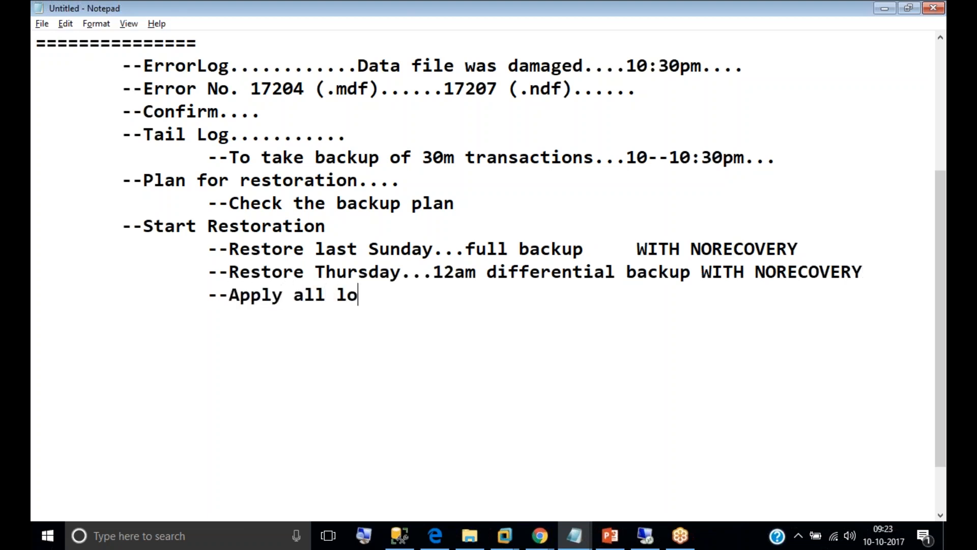
type("g backups..")
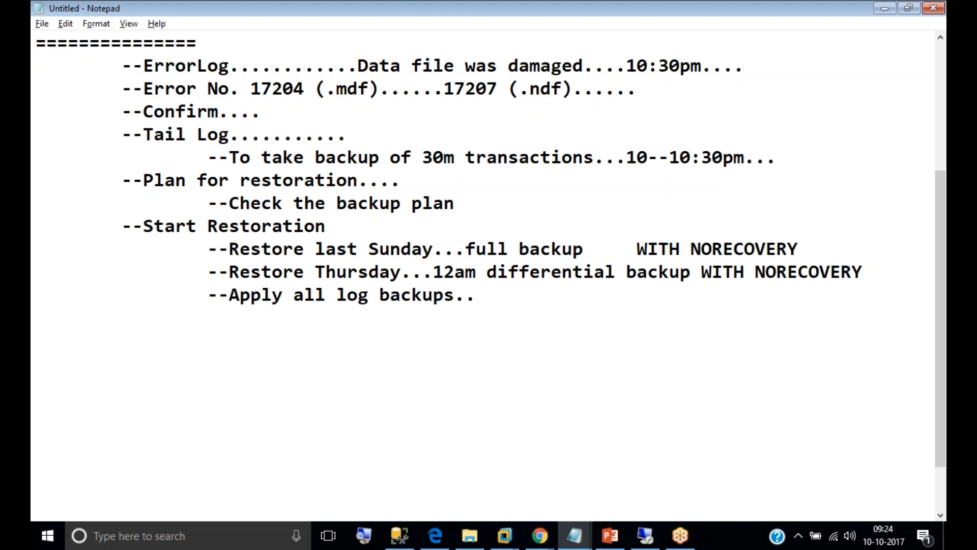
type("..1am, 2am,")
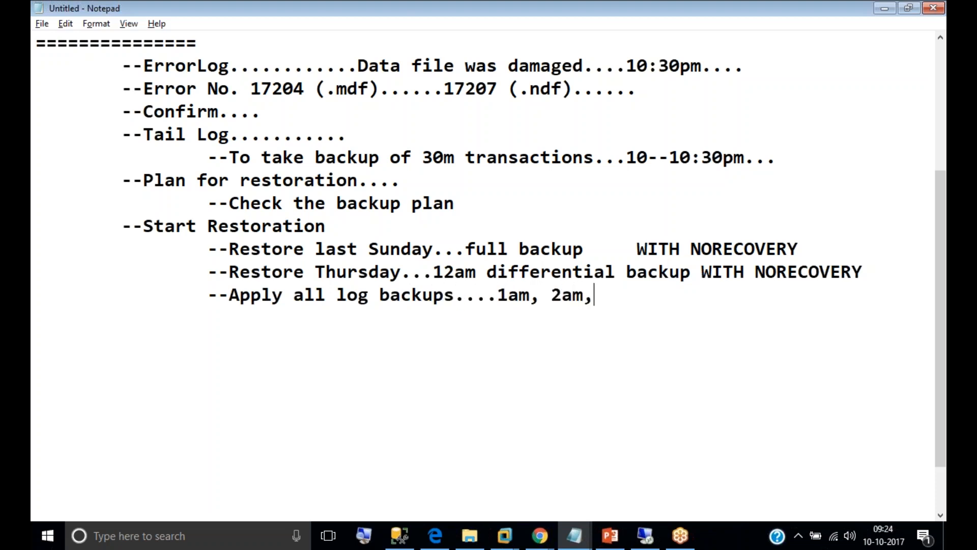
type(" 3a,m..")
key("BackSpace")
key("BackSpace")
type(",,,.....10pm")
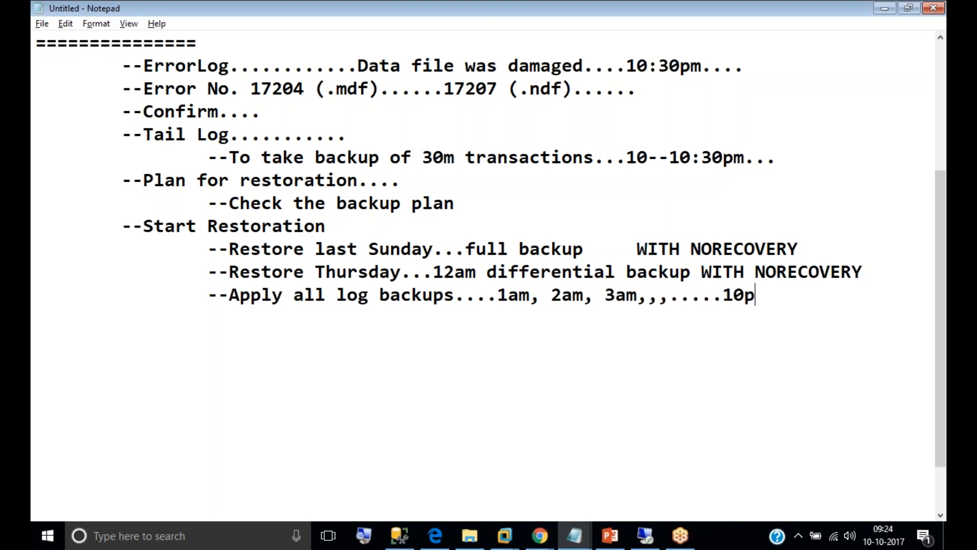
key("Return")
key("Tab")
key("Tab")
key("Tab")
key("BackSpace")
key("BackSpace")
key("BackSpace")
key("BackSpace")
type(",,")
Add the sub-item "--Apply tail log backup WITH RECOVERY" below the log backups line.
key("Return")
key("Tab")
key("Tab")
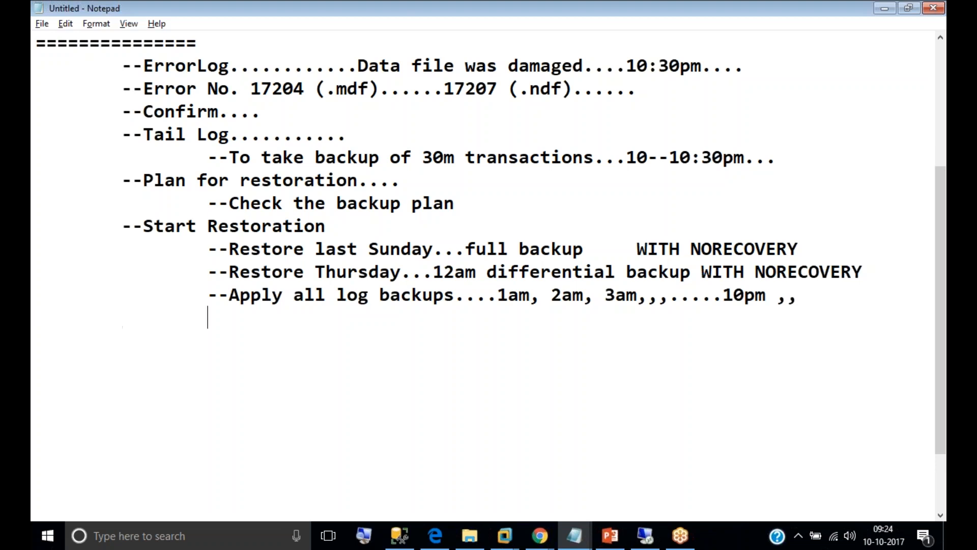
type("--Apply ")
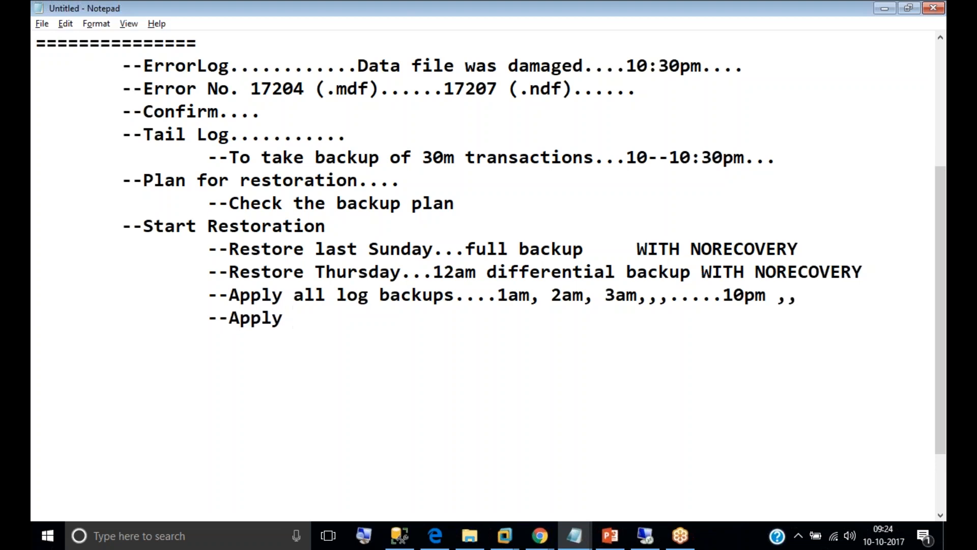
type("tail lo")
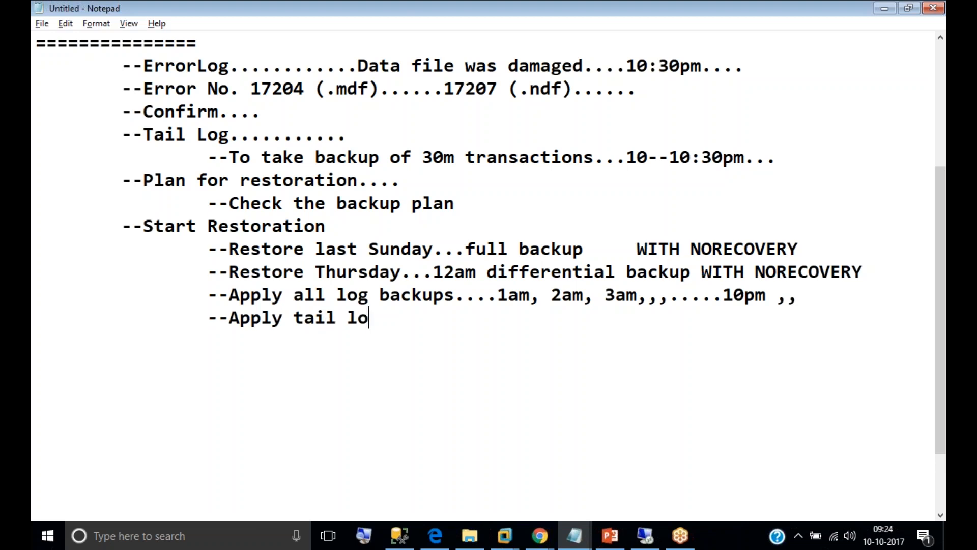
type("g backup with")
key("BackSpace")
key("BackSpace")
key("BackSpace")
key("ctrl+z")
key("ctrl+z")
type("WITH")
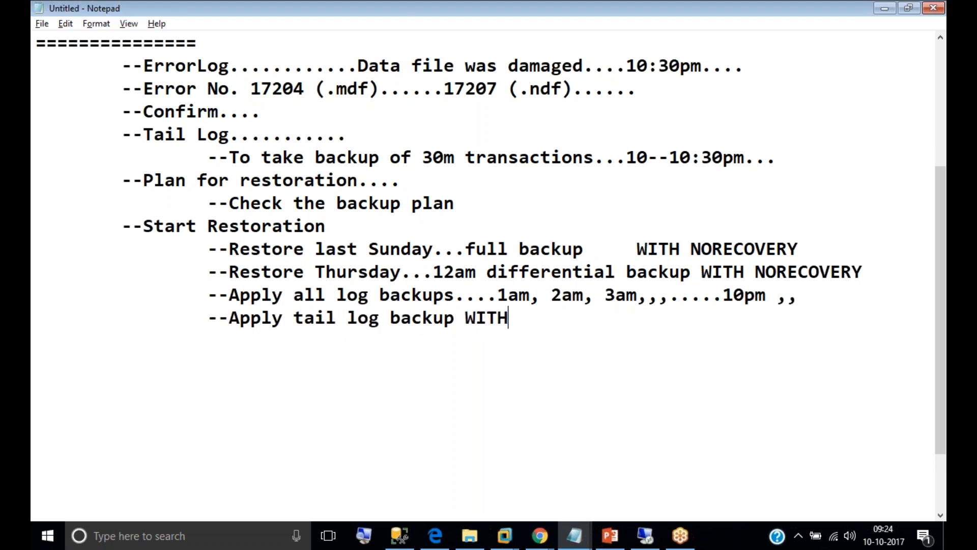
type(" RECOVERY")
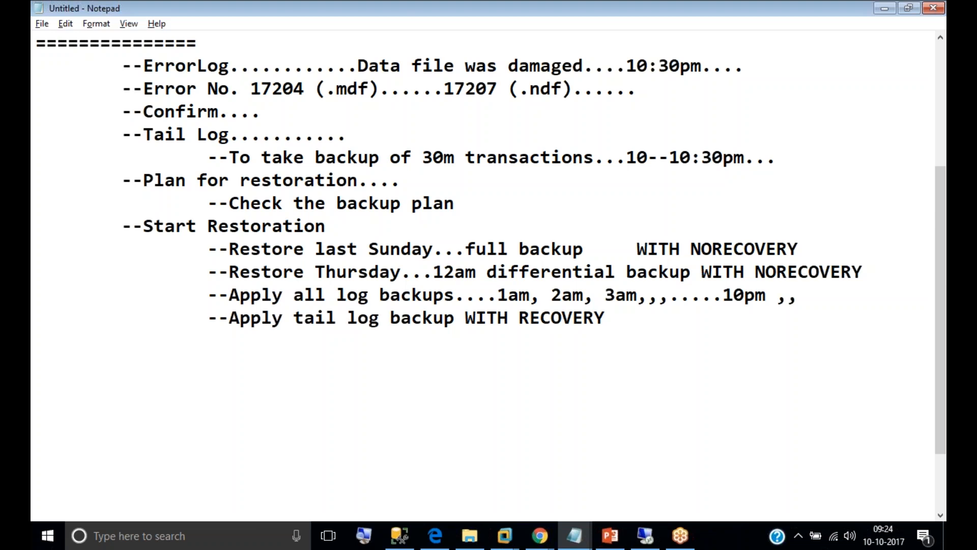
Add the command line "backup log <dbname> to disk='.................TRN'" indented one level deeper under the Apply tail log backup item.
key("Return")
key("Tab")
type("backup")
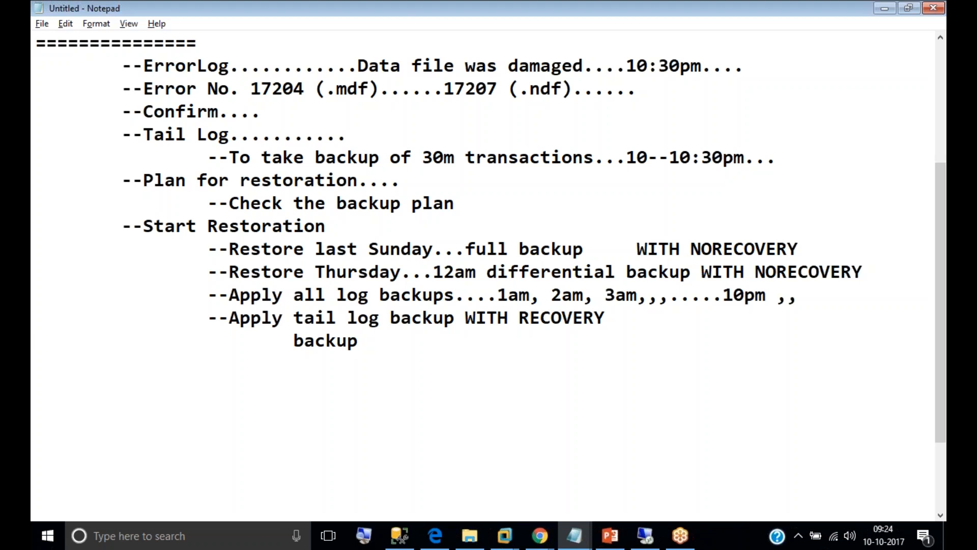
type("log <dbna")
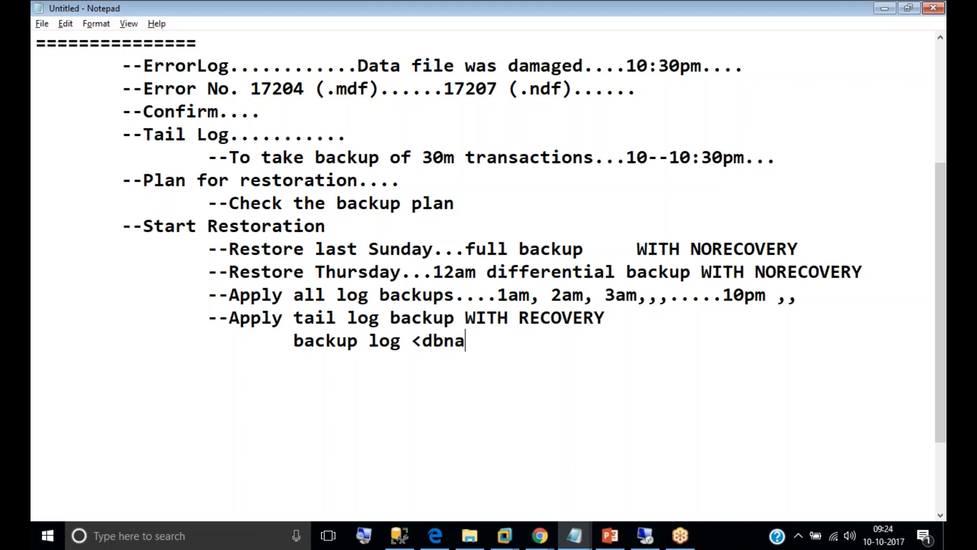
type("me> to d")
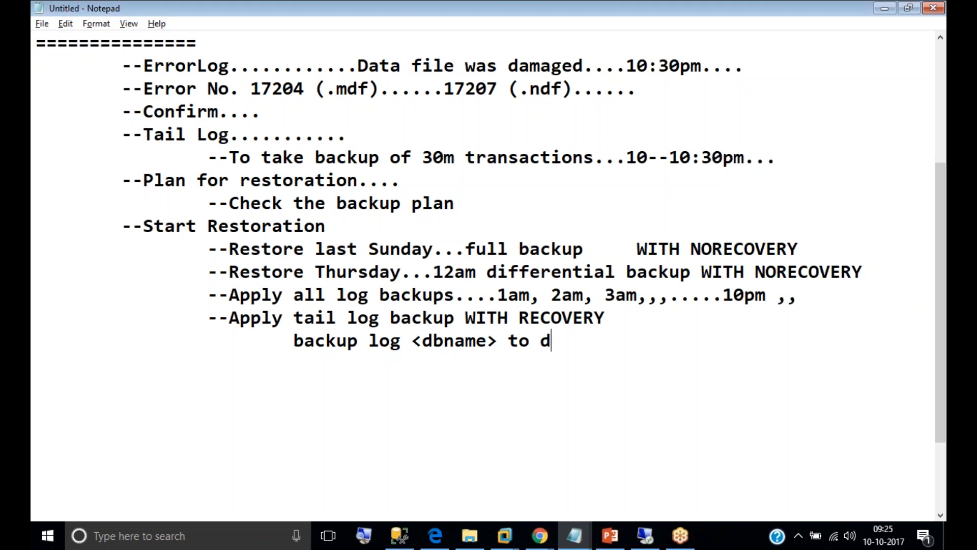
type("isk='.................TRN'")
Add the option line "WITH NO_TRUNCATE" below the backup log command at the same indent.
key("Return")
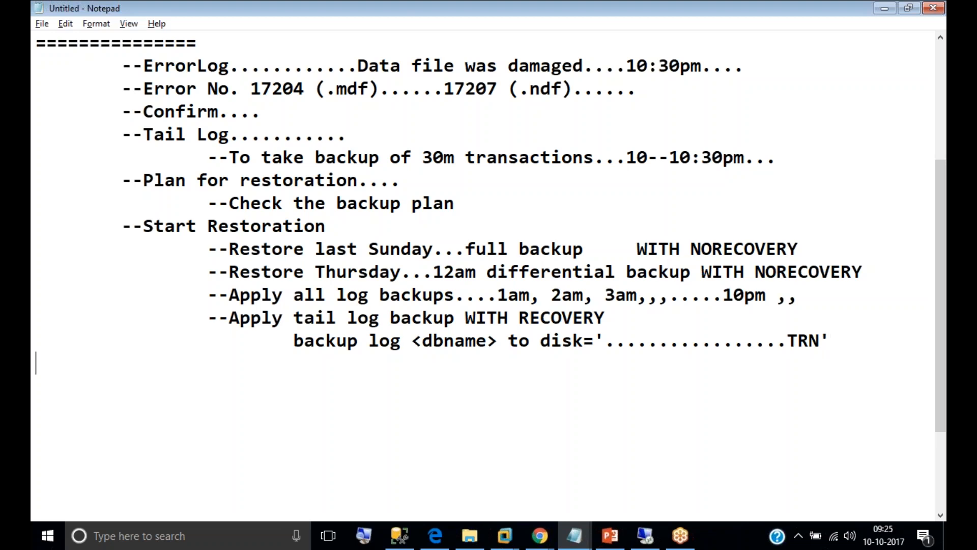
key("Tab")
key("Tab")
key("Tab")
type("WITH NO_TRUNCATE")
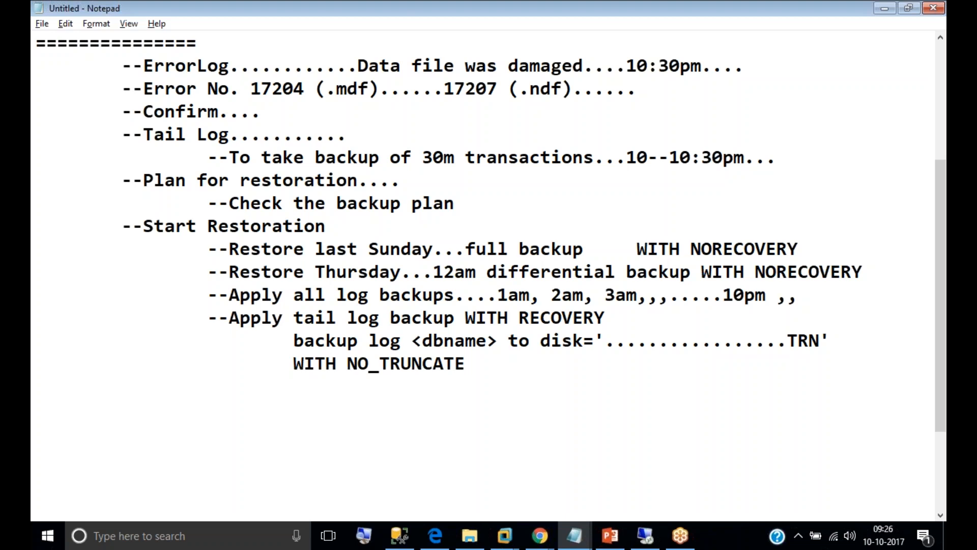
Add the unindented heading "How to take tail log backup" with an underline of equals signs below the command.
key("Return")
type("How to tak")
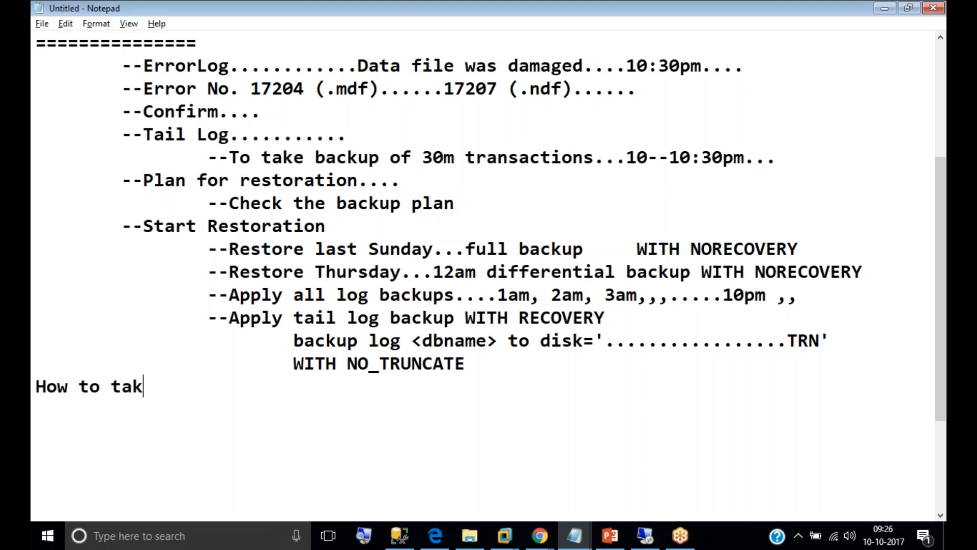
type("e tail log backup")
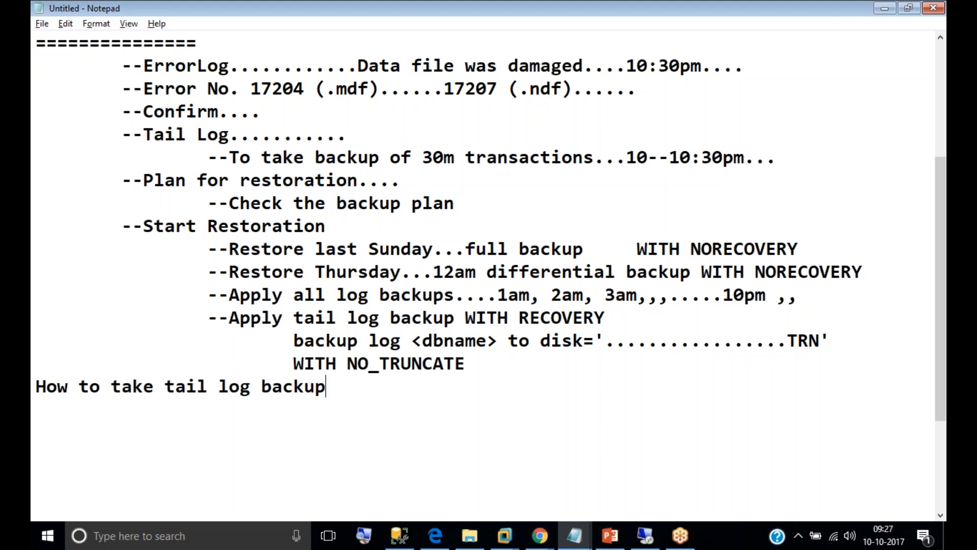
key("Return")
type("===========================")
Add the indented item "--Tail Log backup when server is running" under the "How to take tail log backup" heading.
key("Return")
key("Tab")
type("--T")
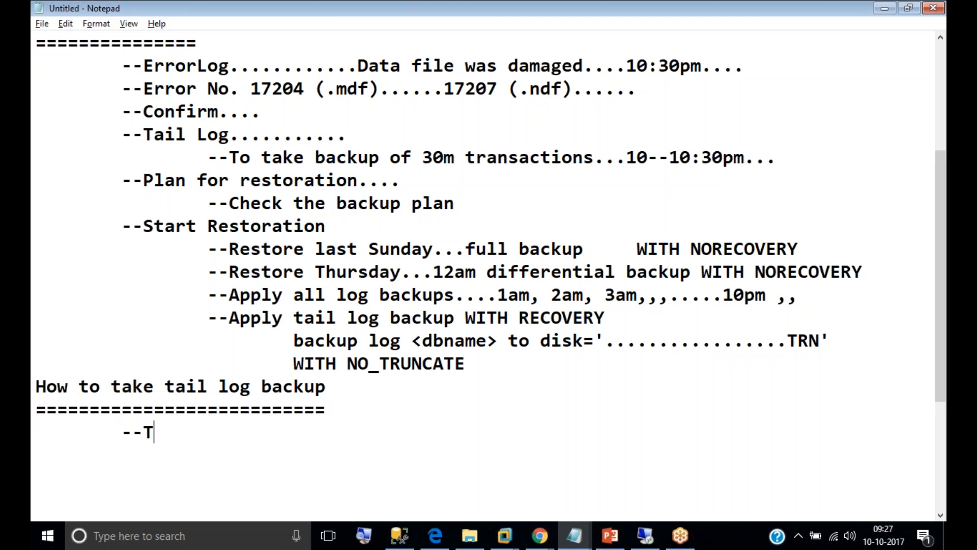
type("ail Log")
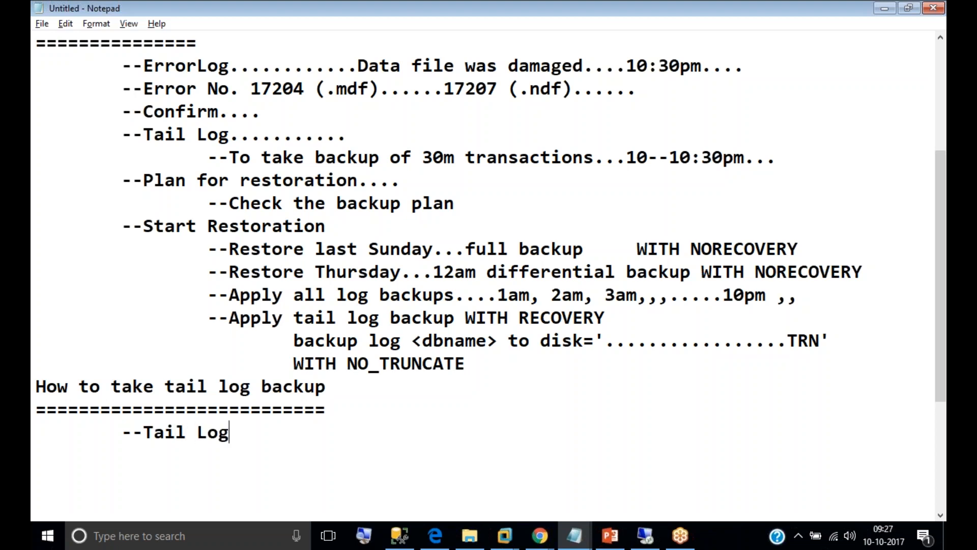
type(" backup ")
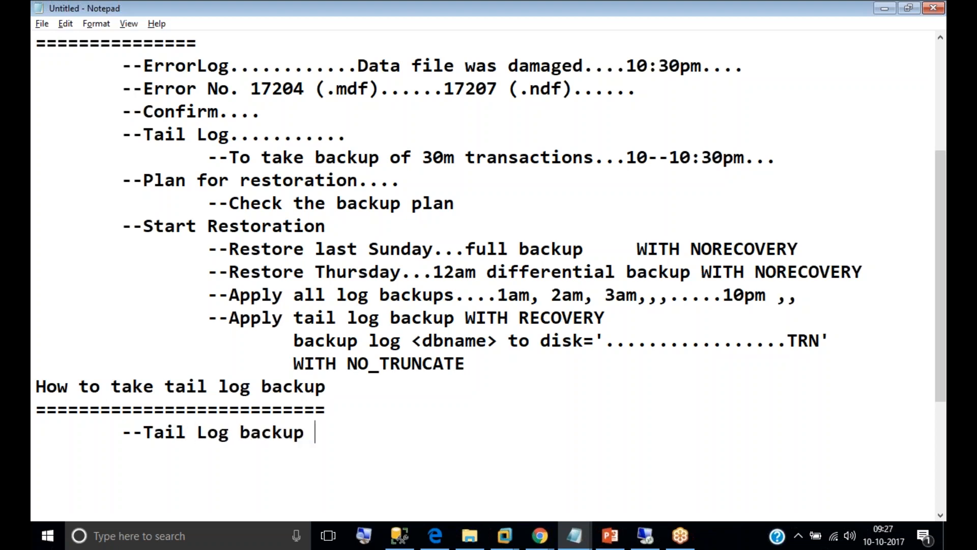
type("when ser")
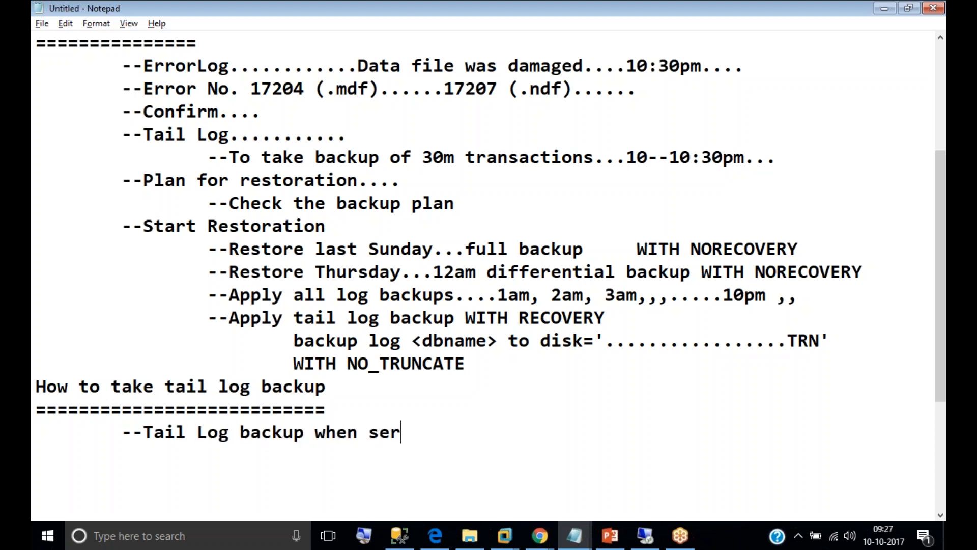
type("ver is running")
Add the item "--Tail Log backup when server is down..." at the same indent, leaving several blank lines below it.
key("Return")
key("Tab")
key("Tab")
key("BackSpace")
type("--")
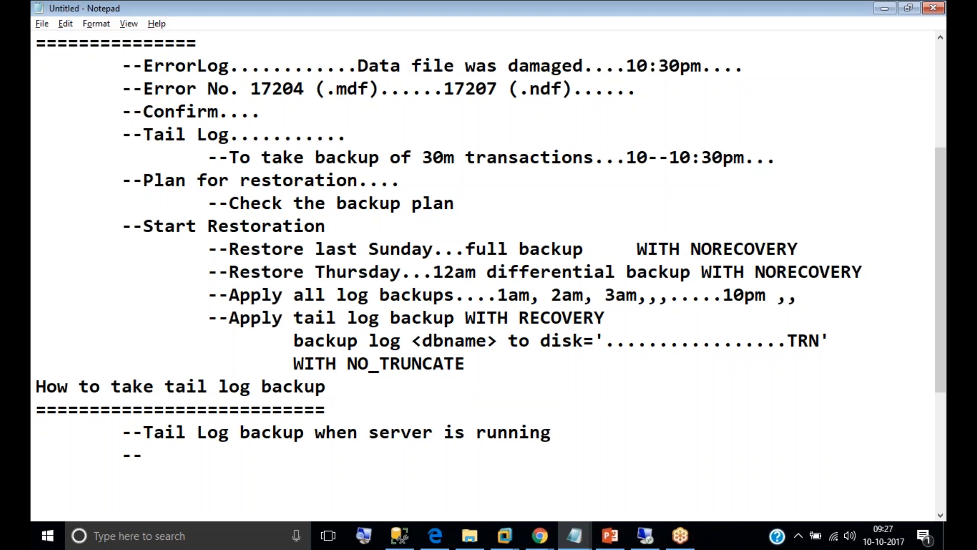
key("Return")
key("Return")
key("Return")
key("Return")
key("Return")
key("Return")
key("Return")
left_click(217, 334)
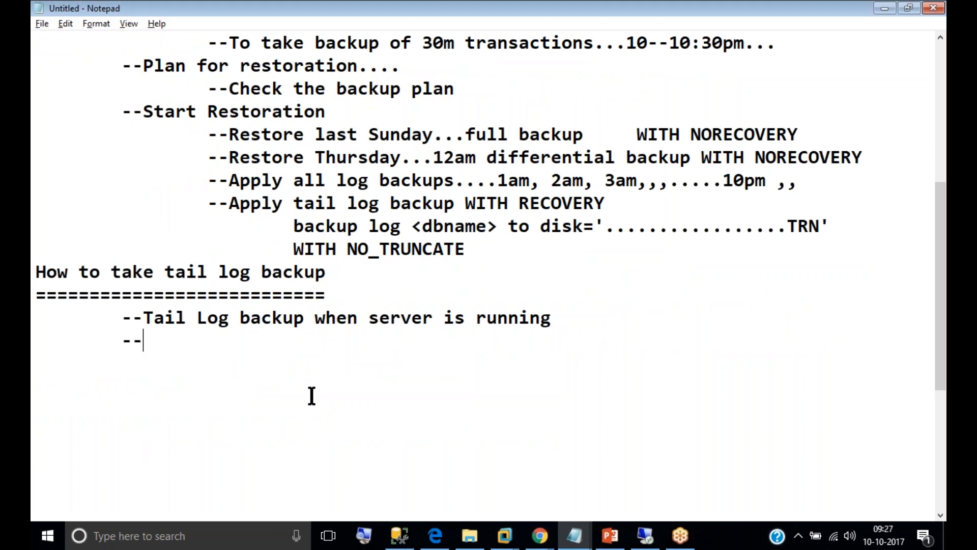
type("Tail Log backup when server is down...")
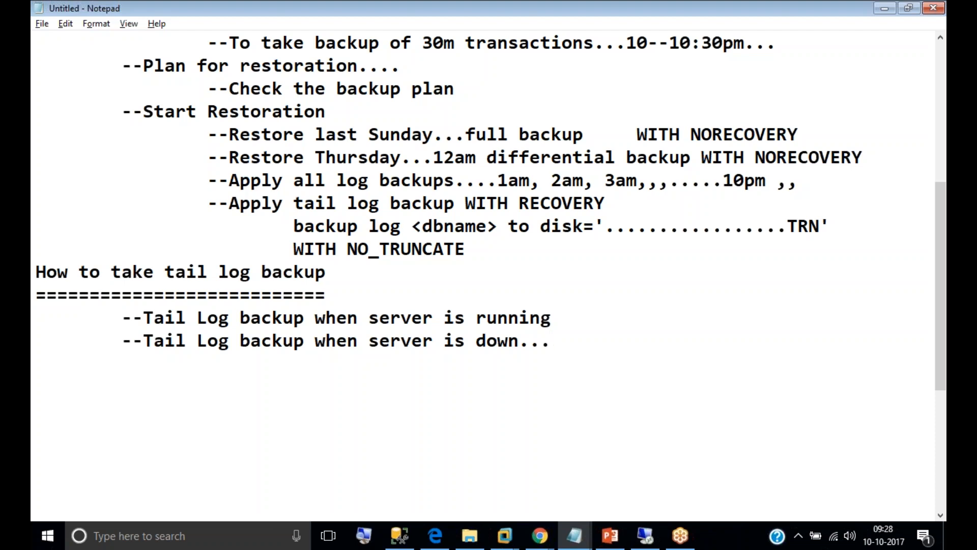
Add the line "hack-attached-tail log backup" indented two levels deeper under the server is down item.
key("Return")
key("Tab")
key("Tab")
key("Tab")
type("hack-atta")
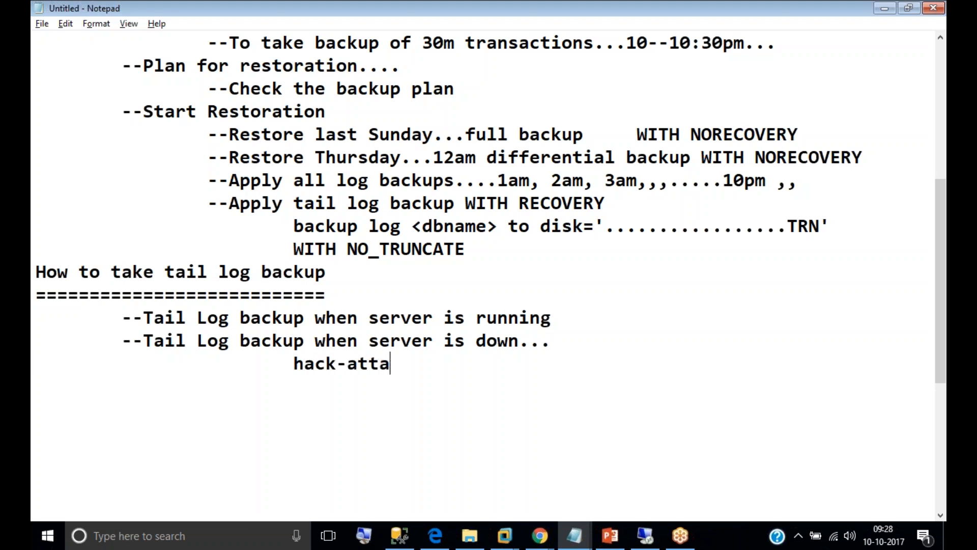
type("ched-tail ")
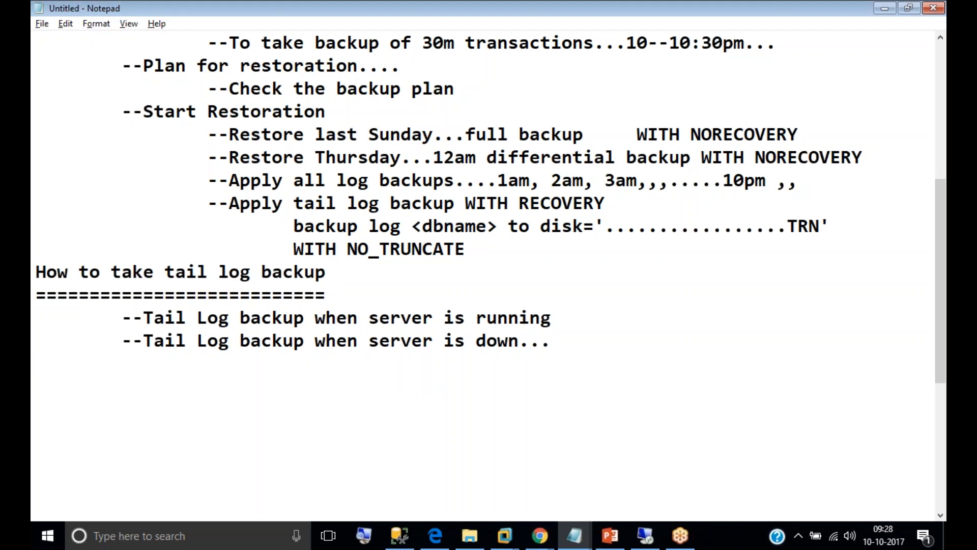
type("log backup")
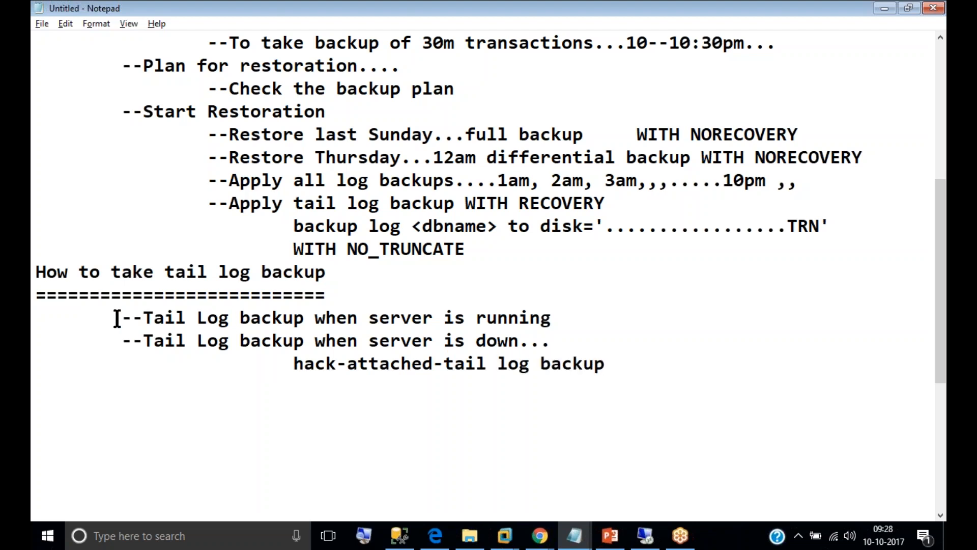
left_click_drag(111, 318, 587, 317)
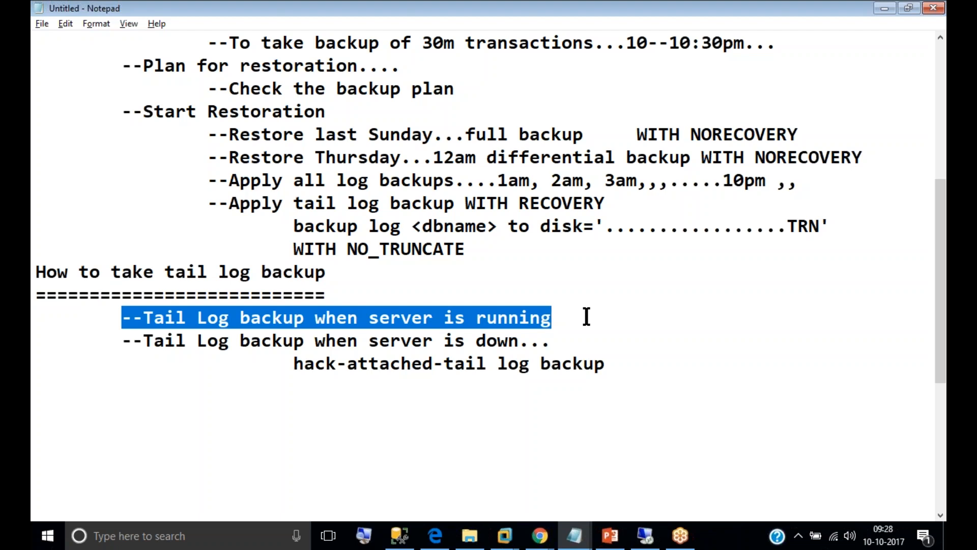
left_click_drag(279, 363, 433, 365)
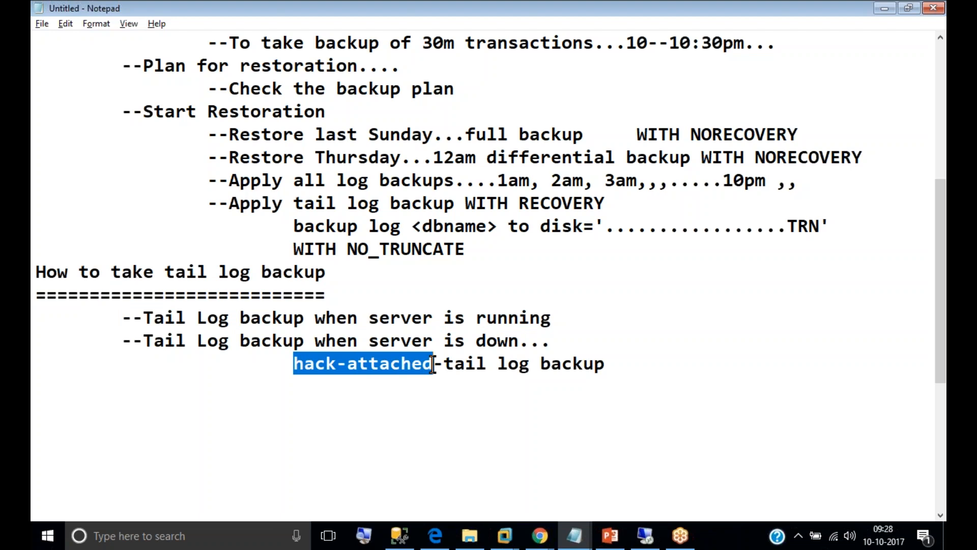
left_click(748, 334)
left_click(608, 377)
left_click_drag(123, 317, 577, 312)
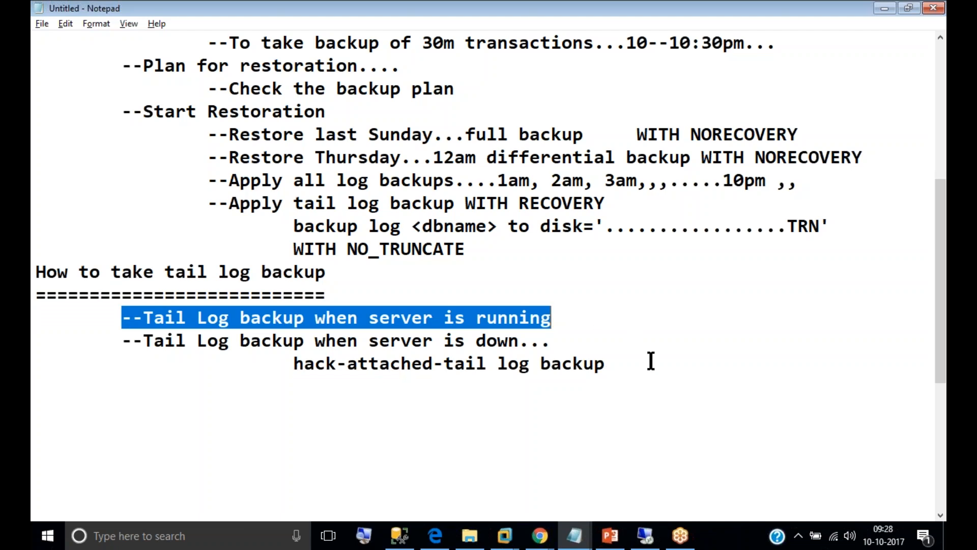
left_click(651, 362)
left_click_drag(941, 305, 941, 353)
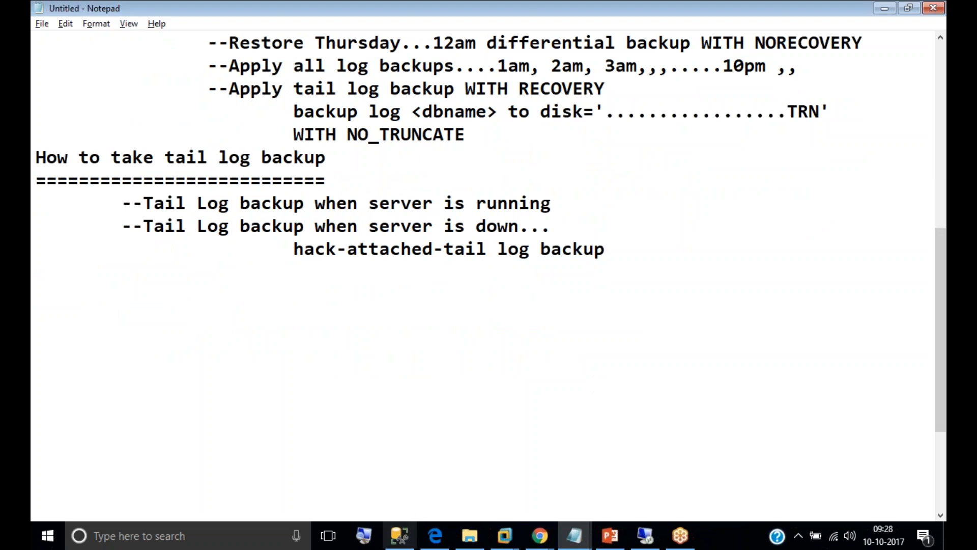
Switch to SQL Server Management Studio and close the open sp_readerrorlog query.
left_click(407, 538)
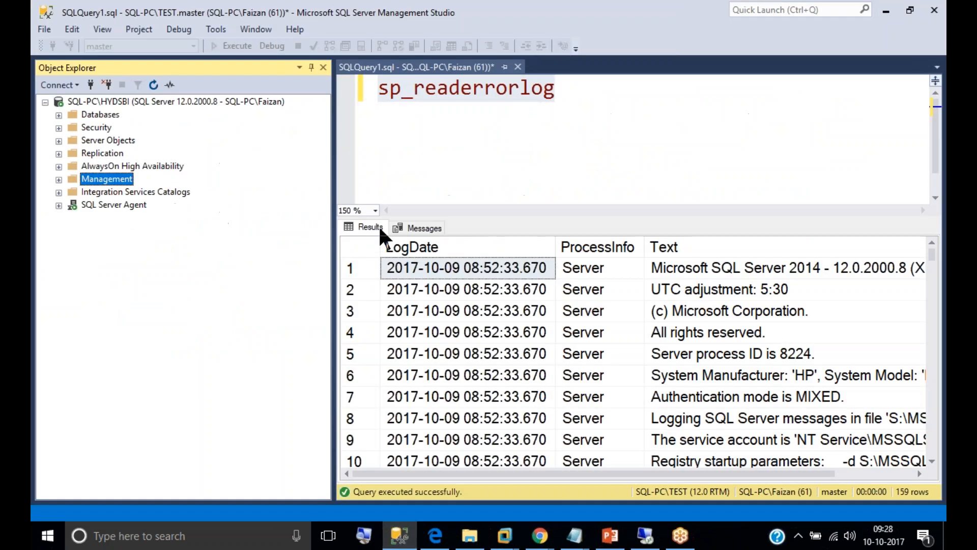
left_click(125, 100)
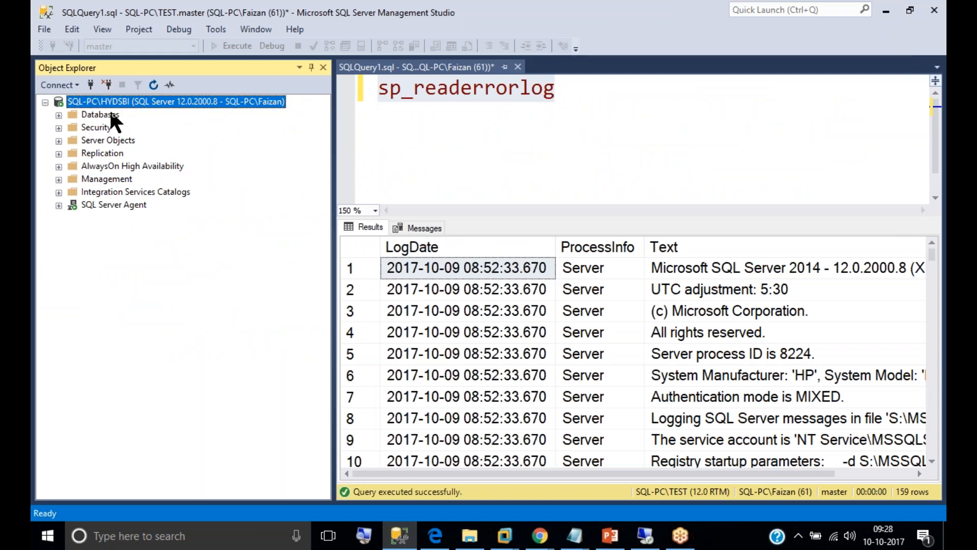
left_click(488, 117)
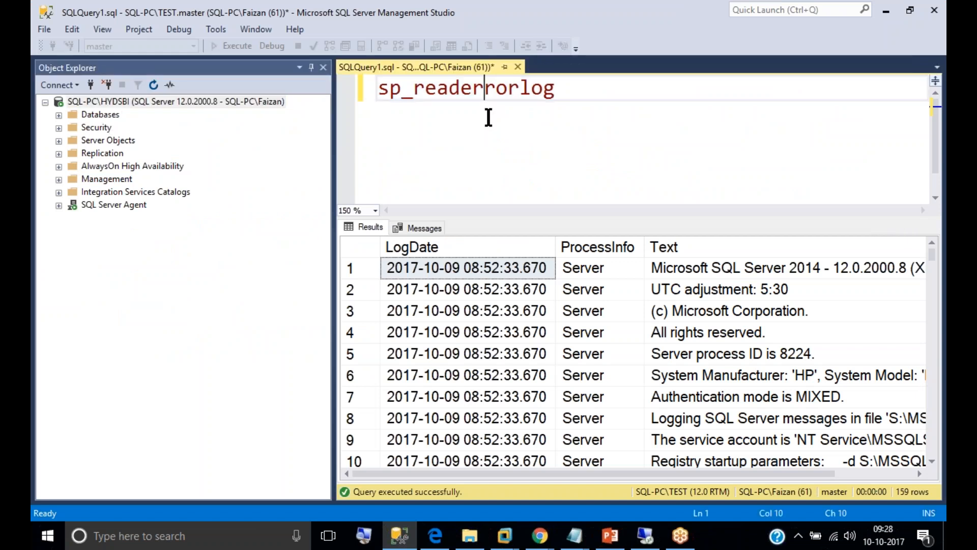
left_click(43, 33)
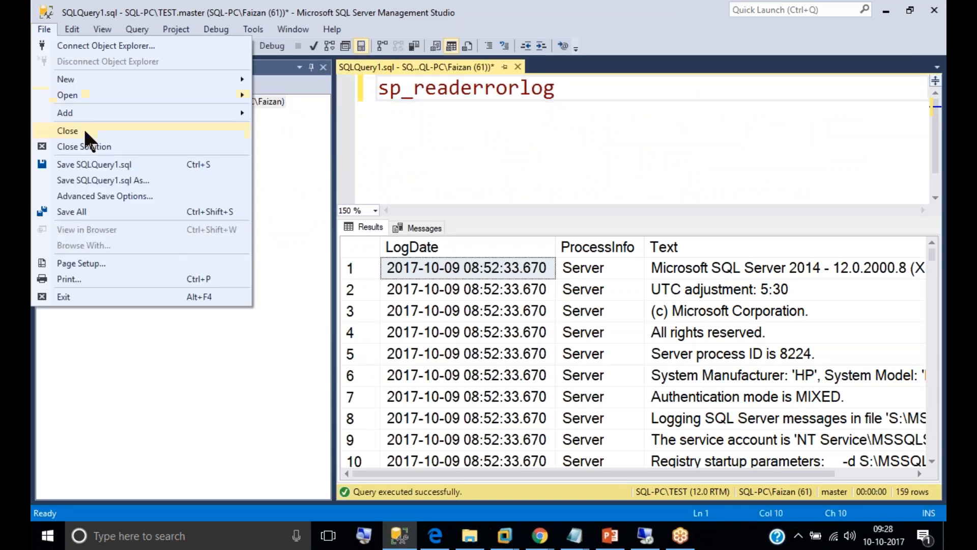
left_click(88, 142)
left_click(541, 351)
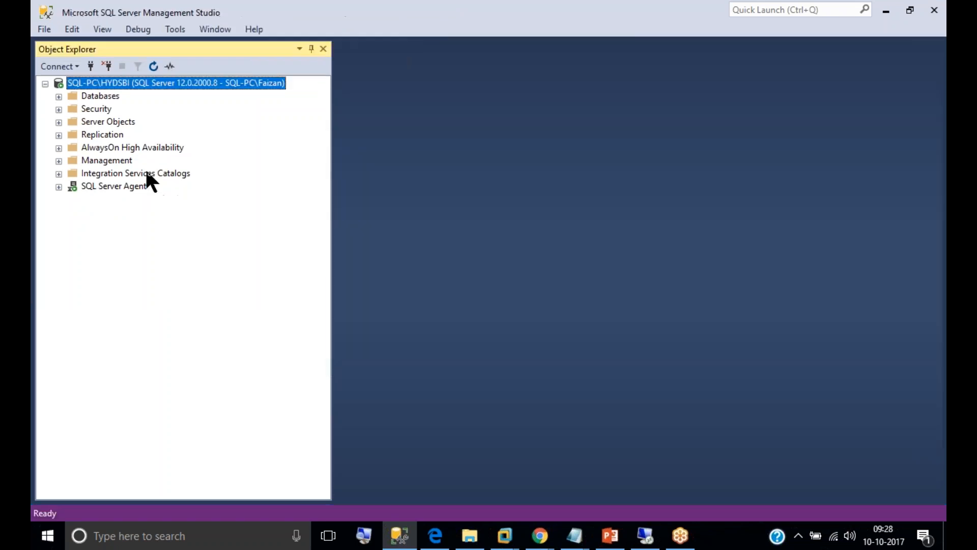
Check the recovery model of the MyDB database in its properties.
left_click(59, 96)
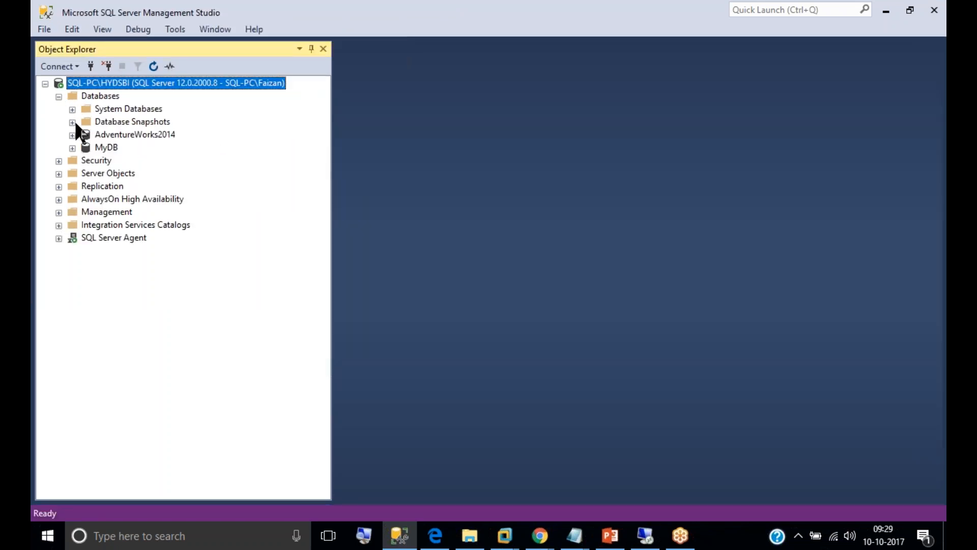
right_click(100, 186)
left_click(102, 140)
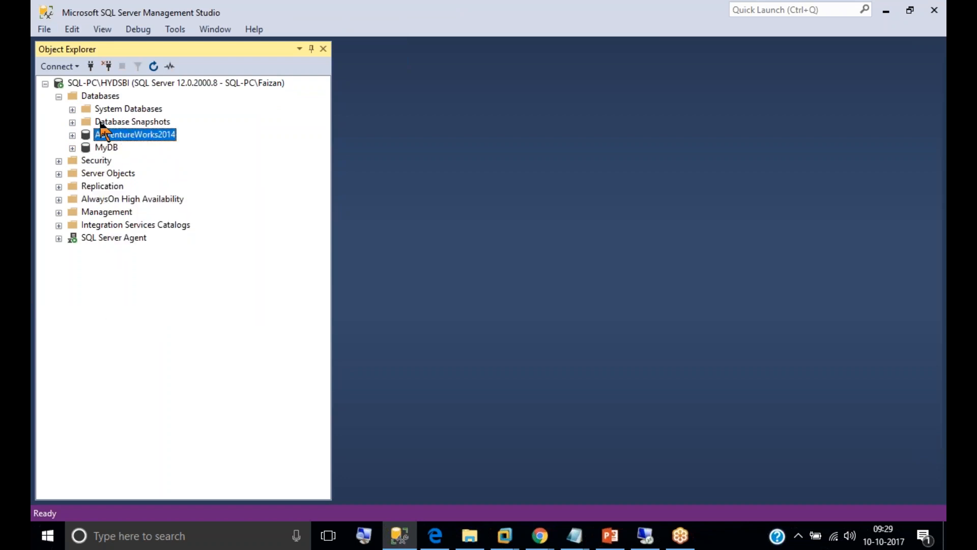
right_click(84, 147)
left_click(220, 359)
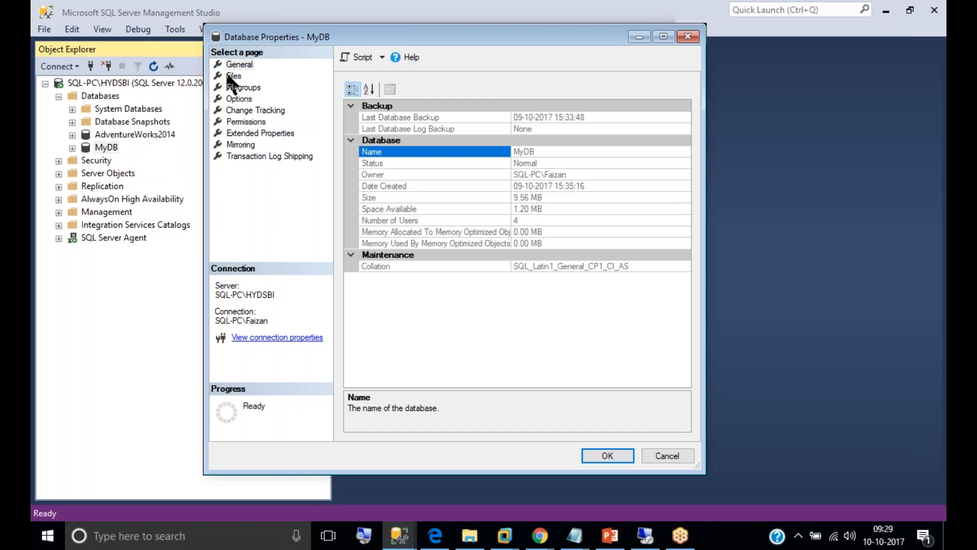
left_click(230, 77)
left_click(237, 98)
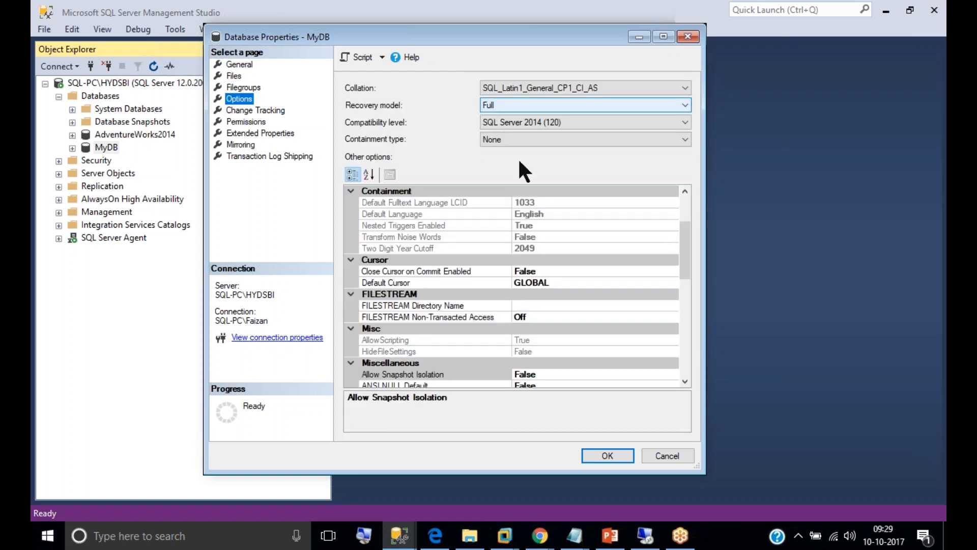
left_click(607, 455)
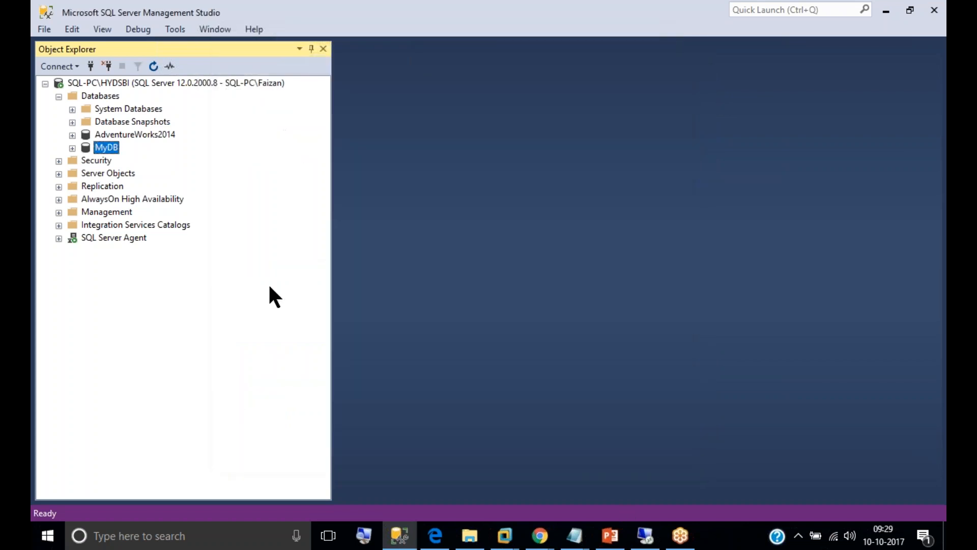
Take a full backup of MyDB to E:\MSSQL\Backups1\MyDB.bak, overwriting all existing backup sets.
right_click(97, 147)
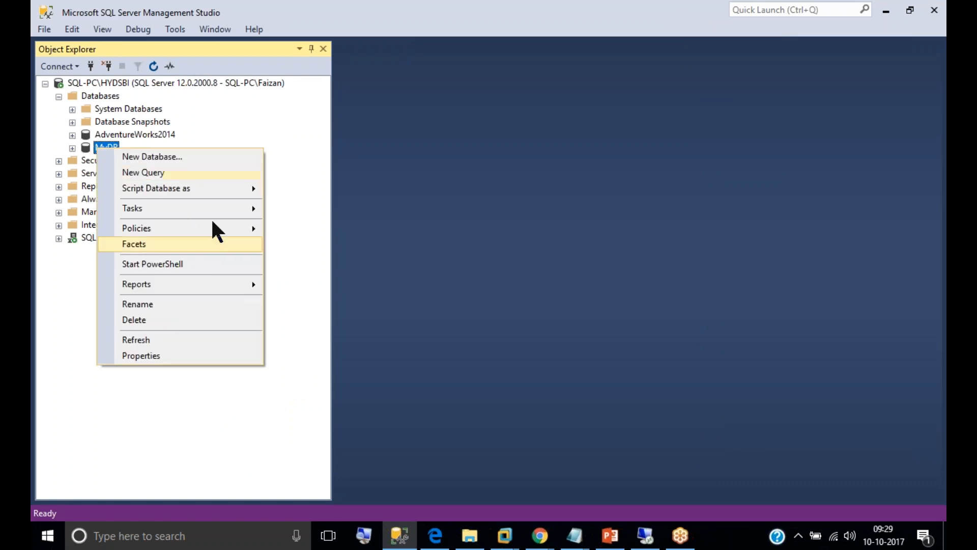
mouse_move(252, 212)
left_click(343, 238)
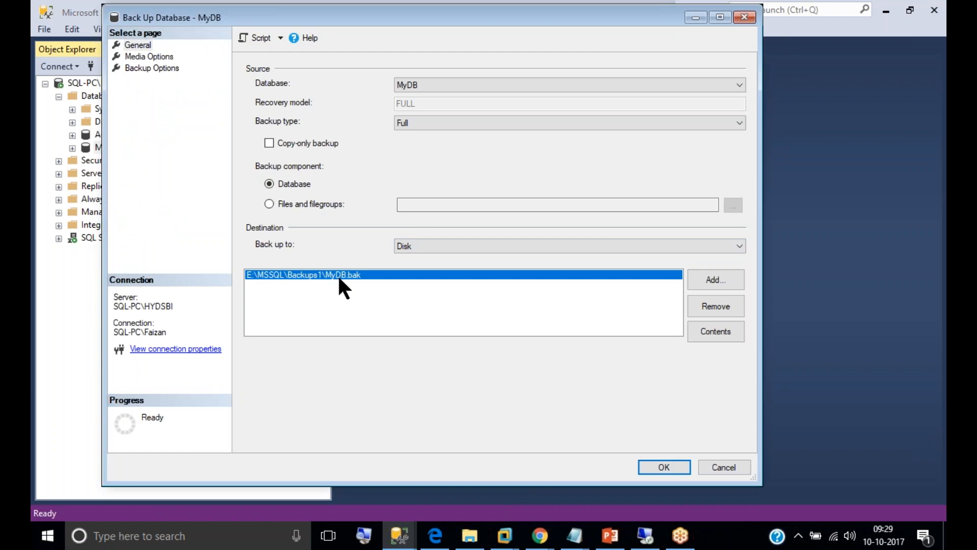
left_click(160, 57)
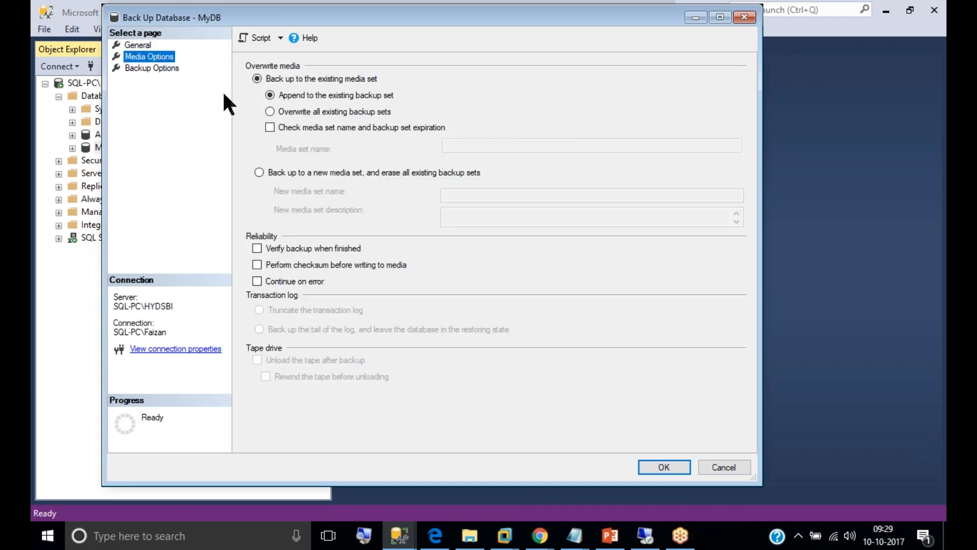
left_click(281, 112)
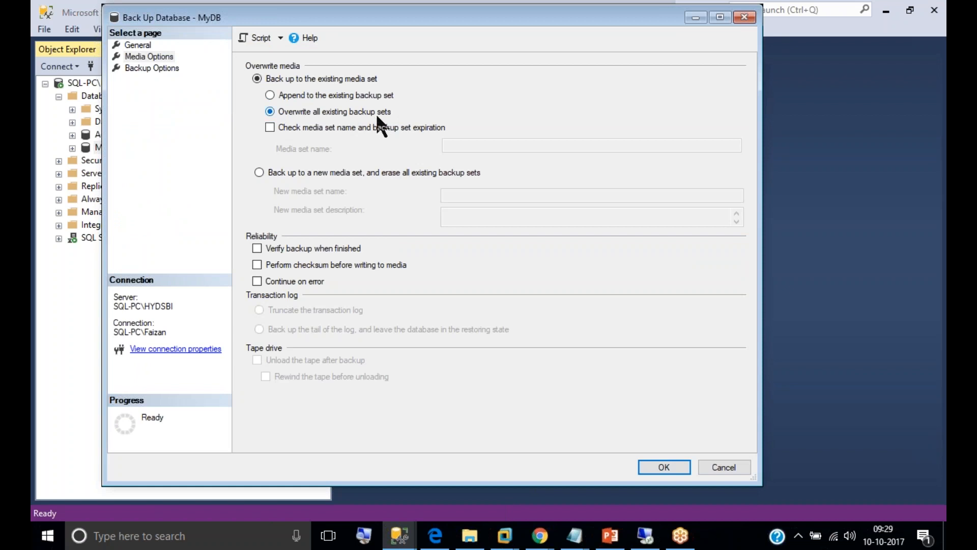
left_click(667, 465)
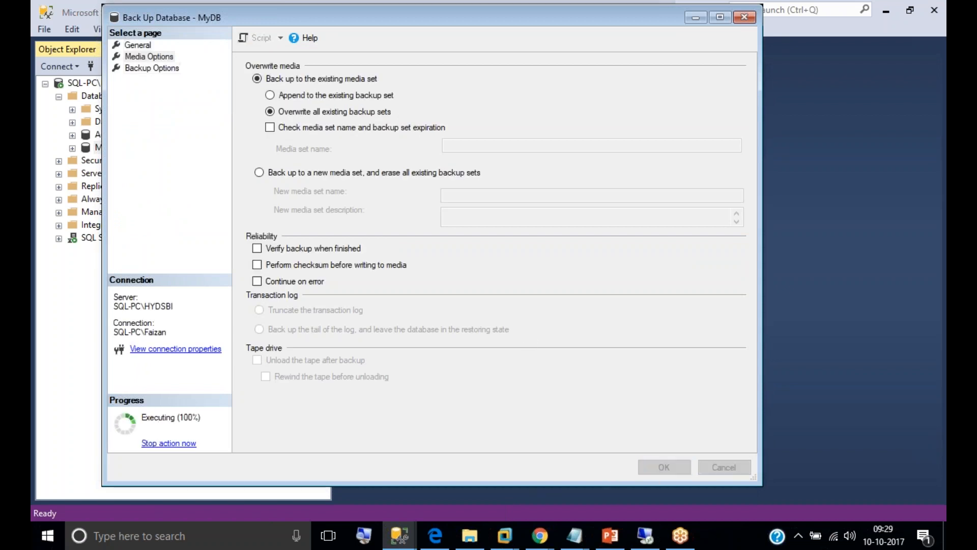
left_click(600, 271)
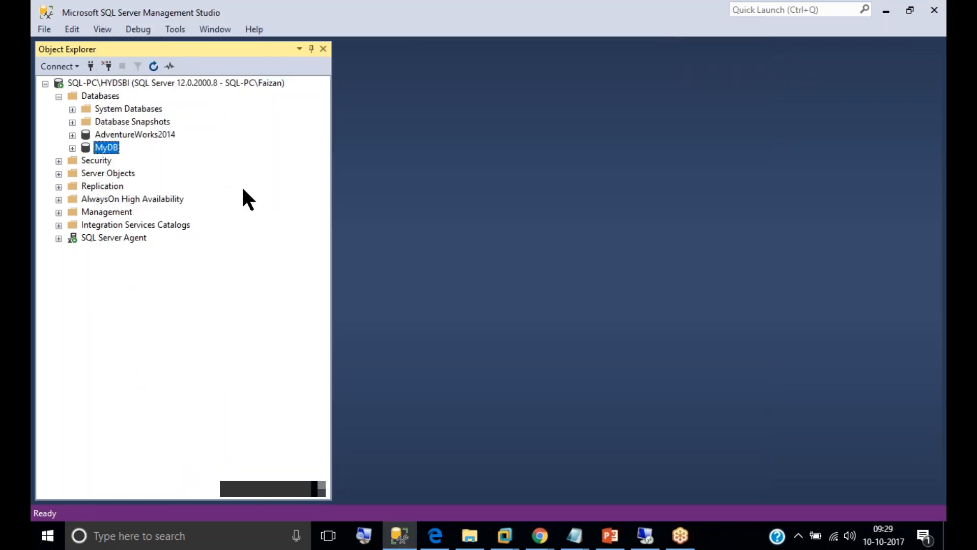
Add a row with Coursesid 4 and courseName SAP to the dbo.Courses table of MyDB.
left_click(72, 148)
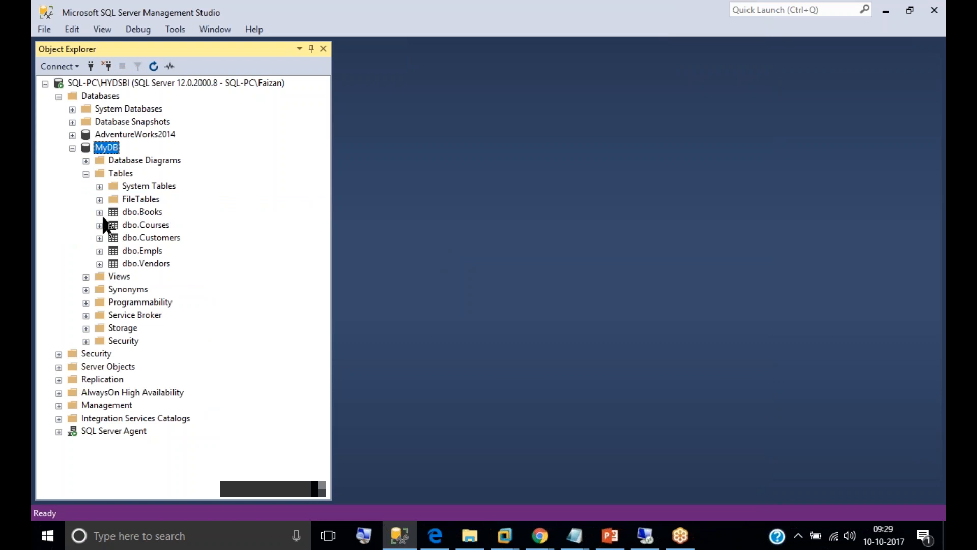
right_click(161, 224)
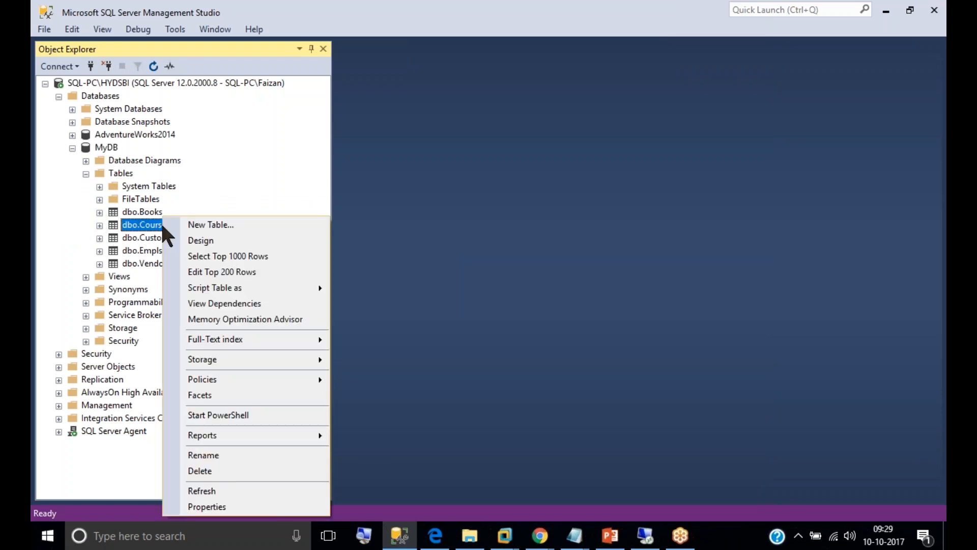
left_click(213, 273)
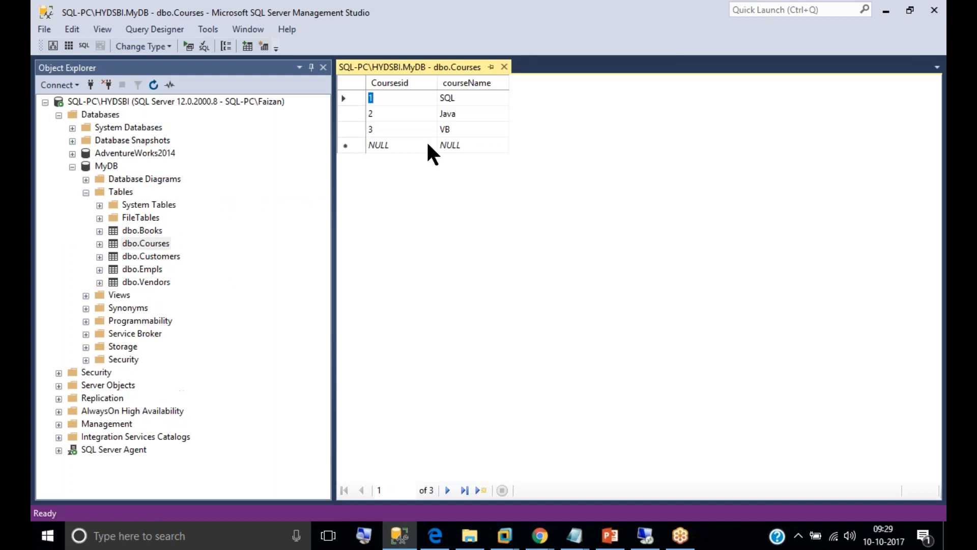
left_click(409, 145)
type("4")
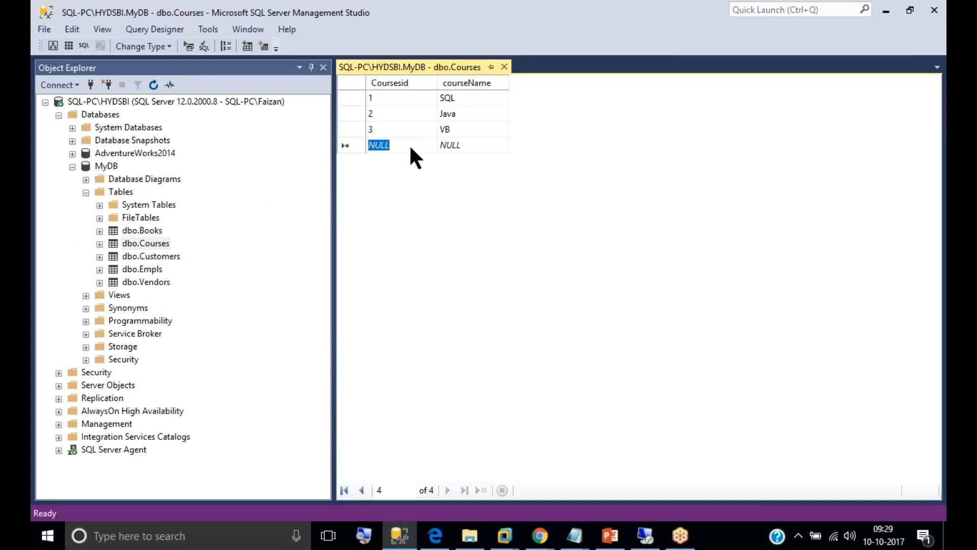
key("Tab")
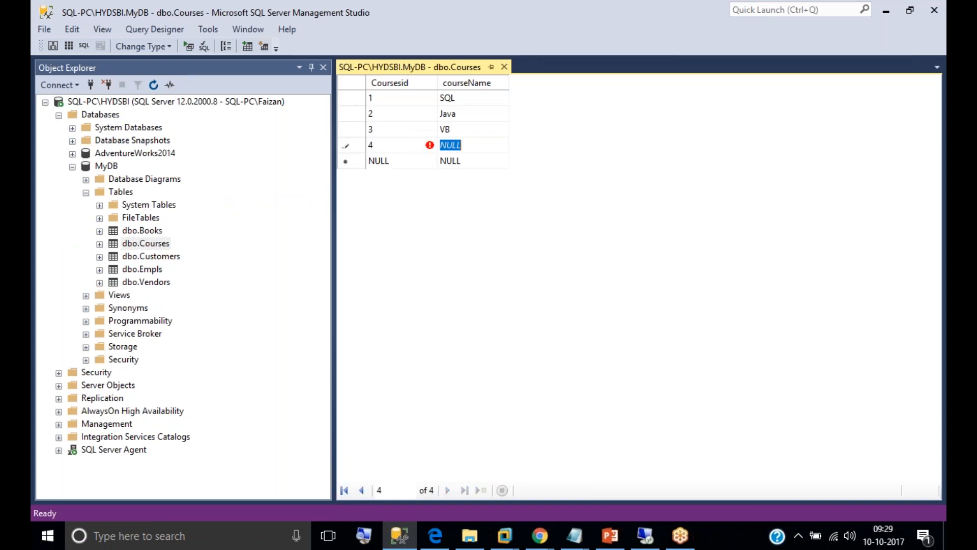
type("SAP")
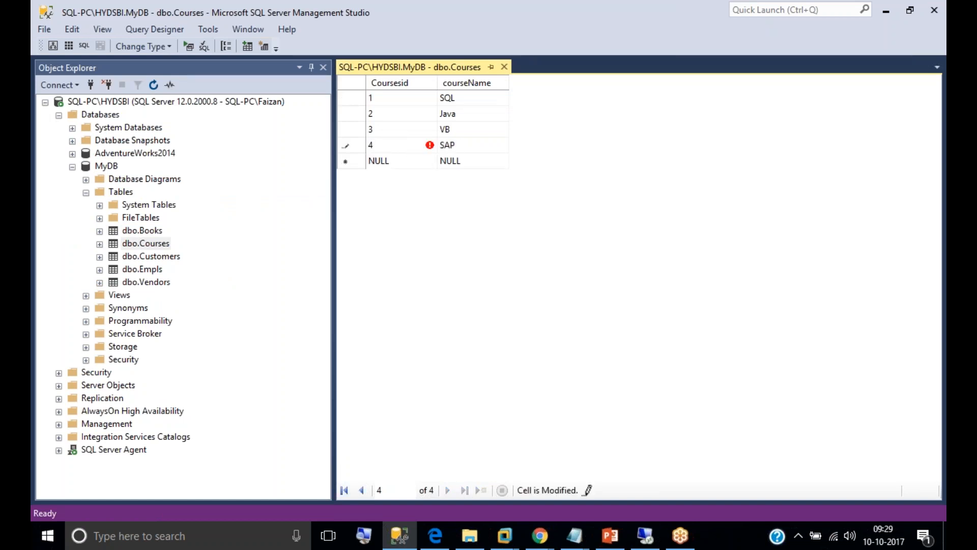
key("Return")
Add a row with Coursesid 5 and courseName Oracle to dbo.Courses and close the table editor.
key("Left")
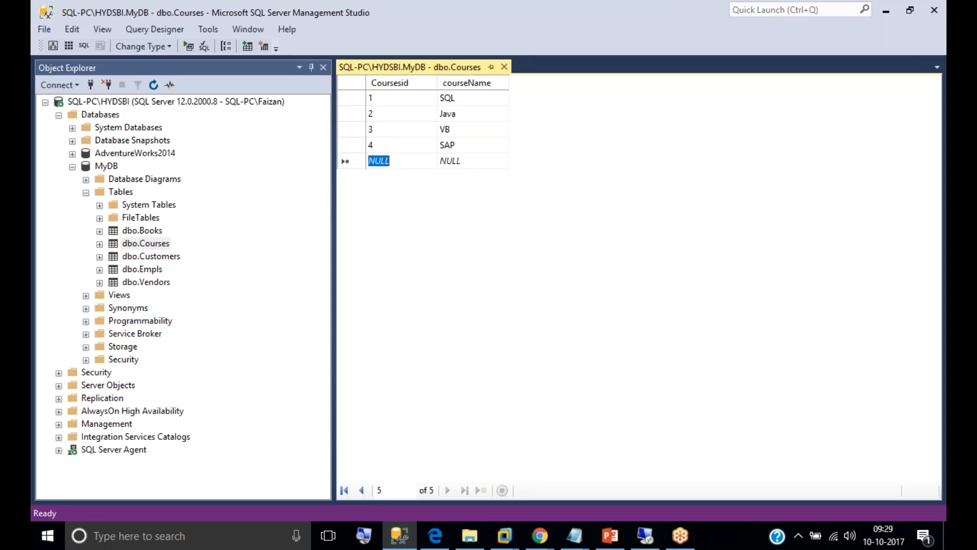
type("5")
key("Tab")
type("Ora")
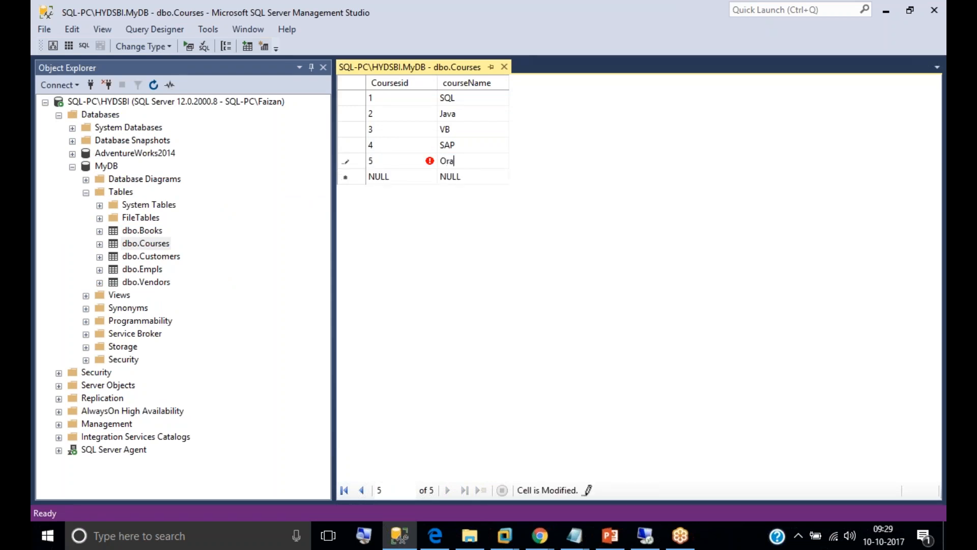
type("cle")
key("Return")
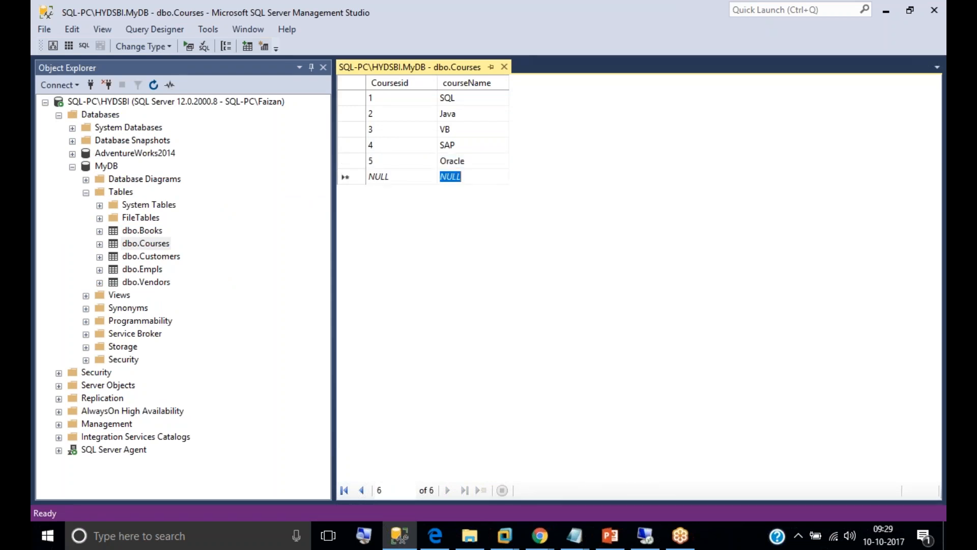
left_click(504, 67)
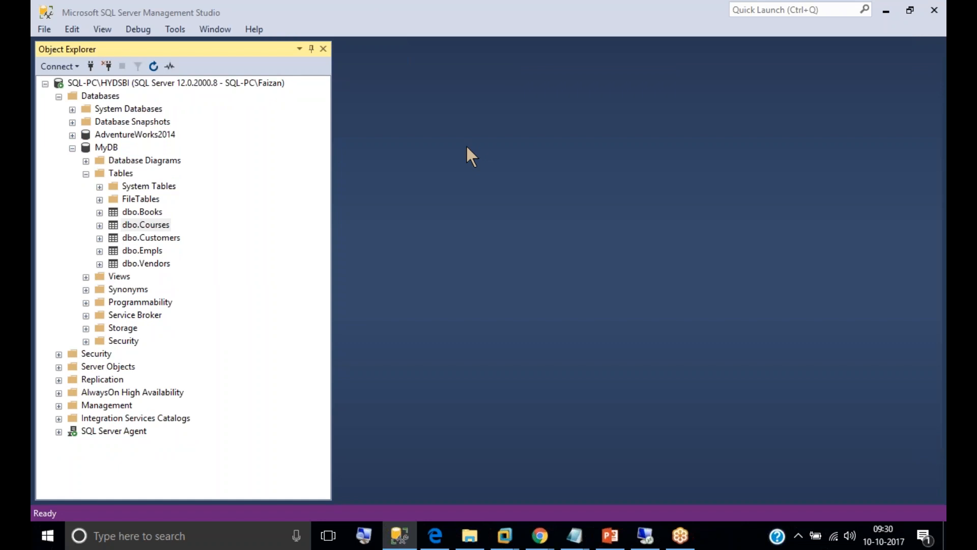
Refresh the databases list and run sp_helpdb MydB in a new query to look up the data file's location.
left_click(72, 148)
left_click(113, 97)
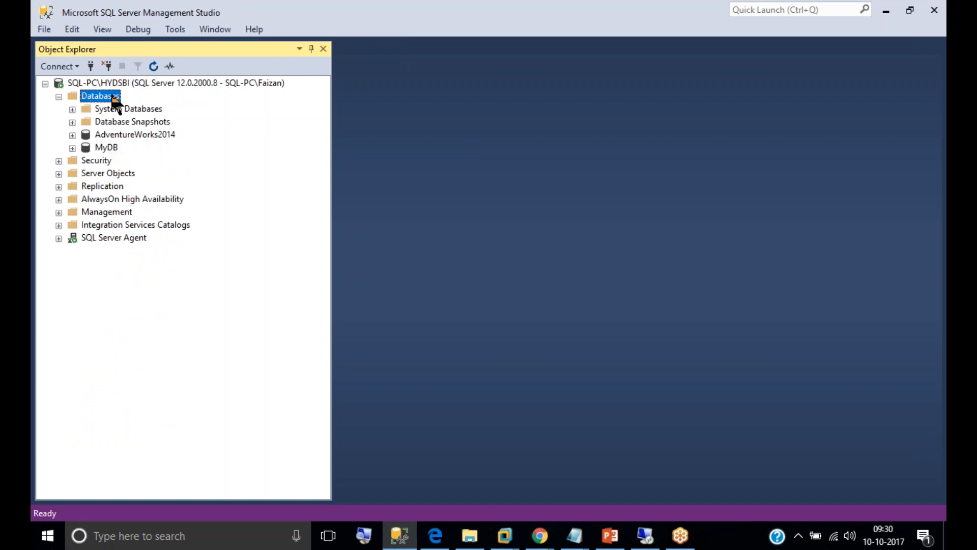
left_click(153, 66)
right_click(137, 84)
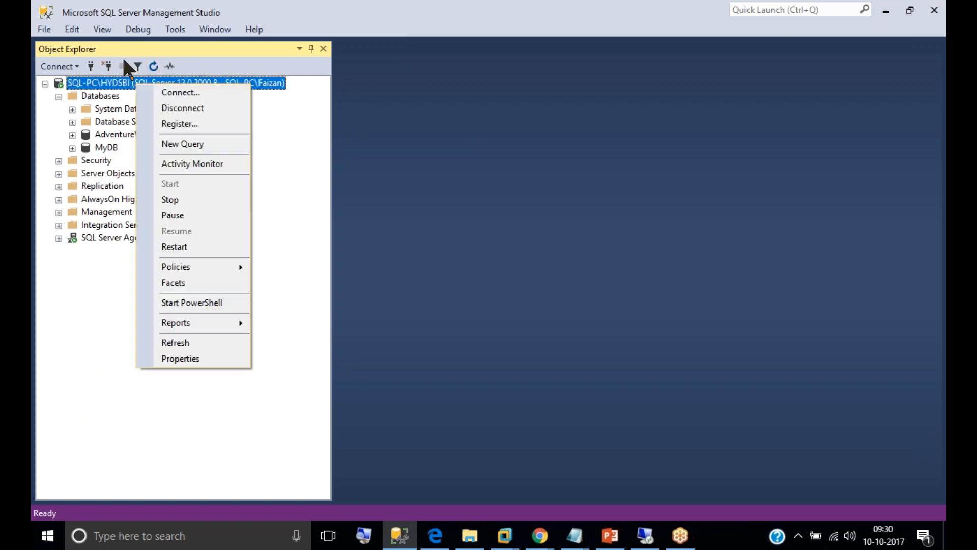
left_click(236, 143)
type("sp_")
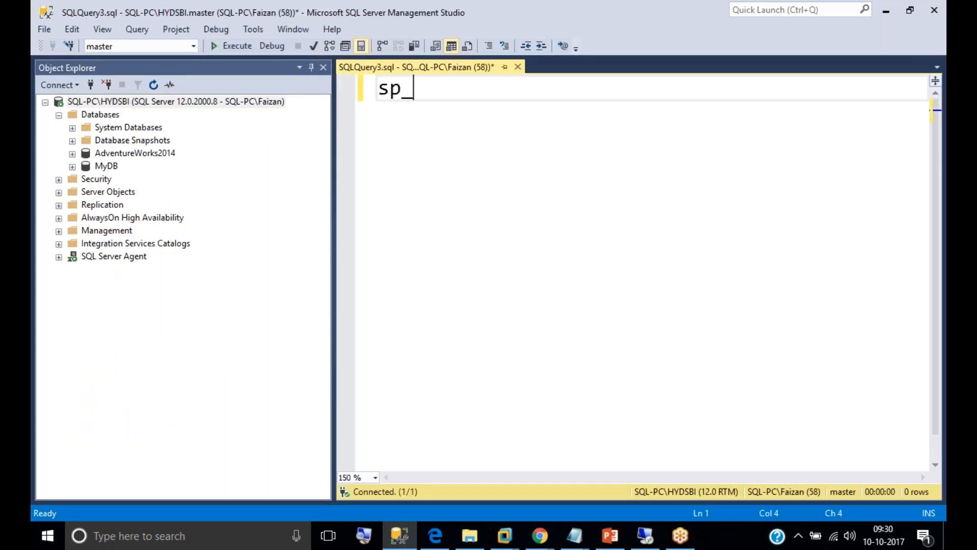
type("helpdb ")
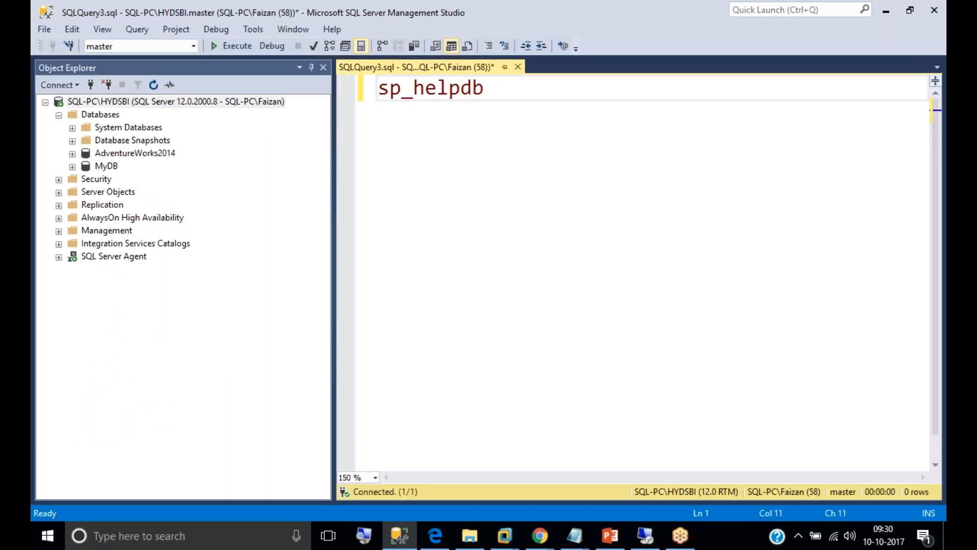
type("MydB")
key("F5")
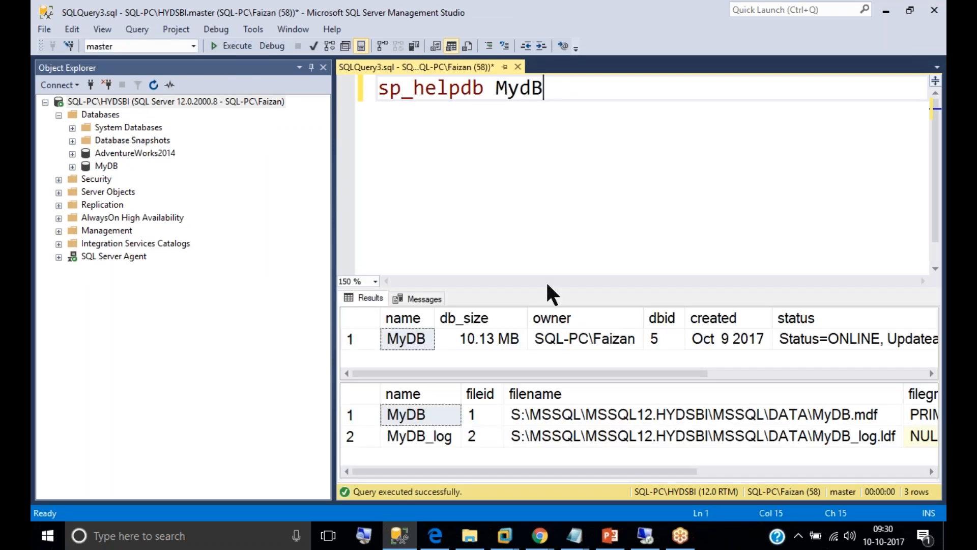
left_click_drag(546, 282, 553, 150)
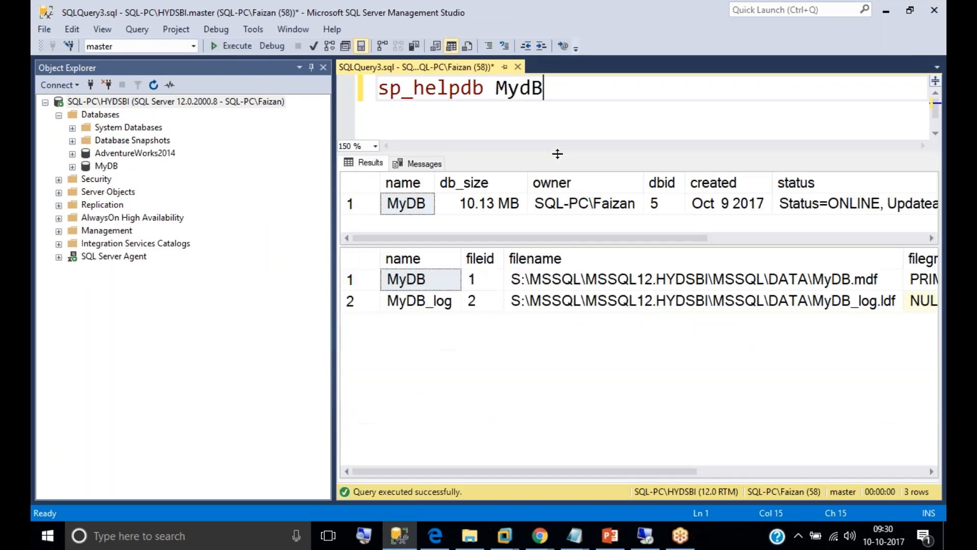
left_click(635, 286)
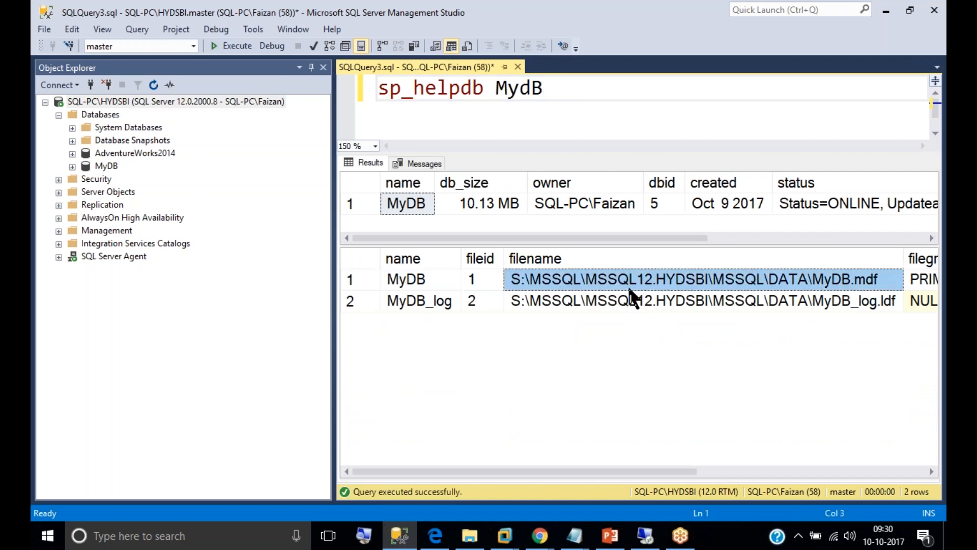
Add the statement "alter database MyDB set offline" on a new line below the sp_helpdb call.
left_click(594, 122)
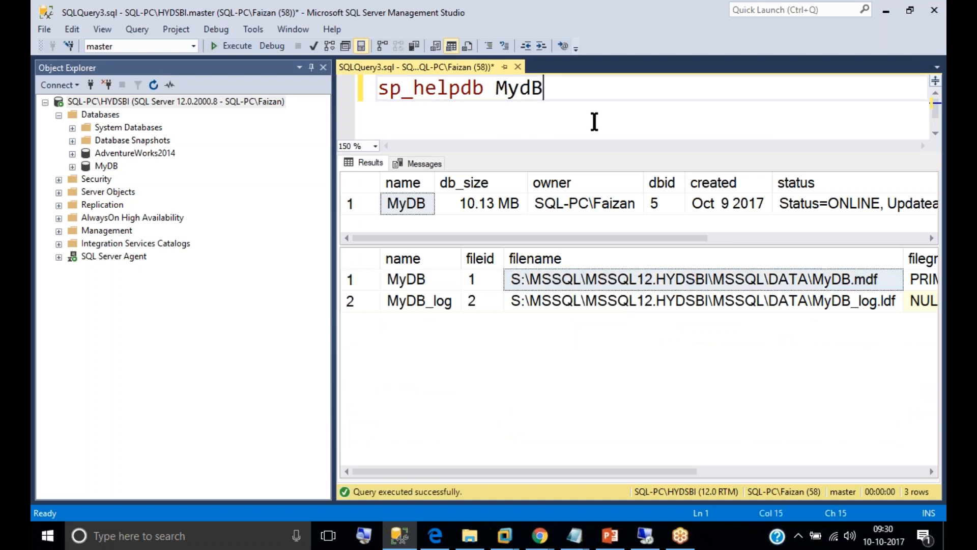
key("Return")
type("alter")
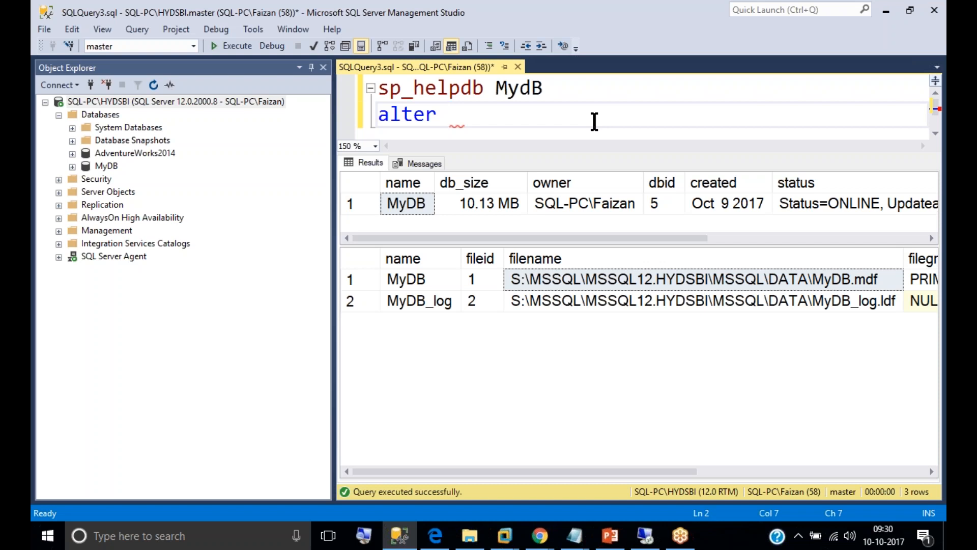
type("data")
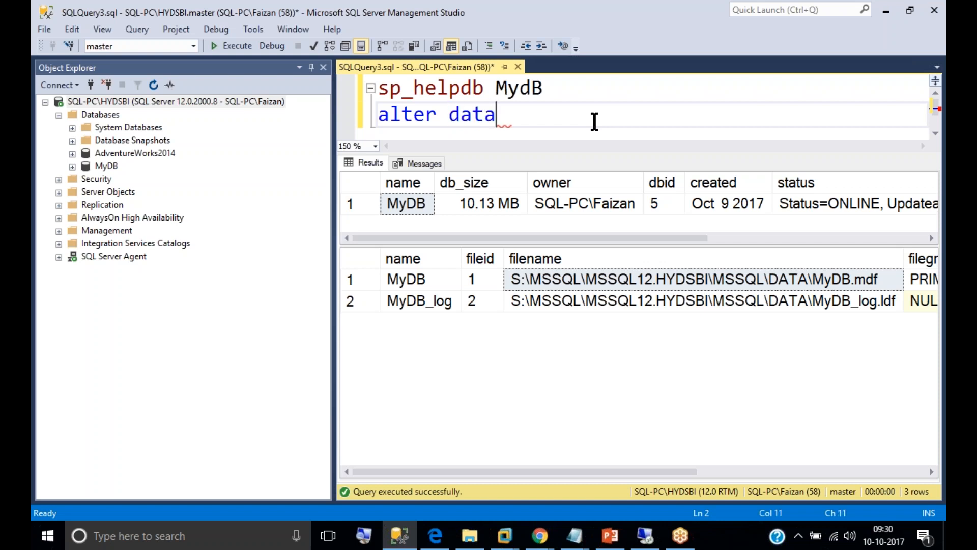
type("base M")
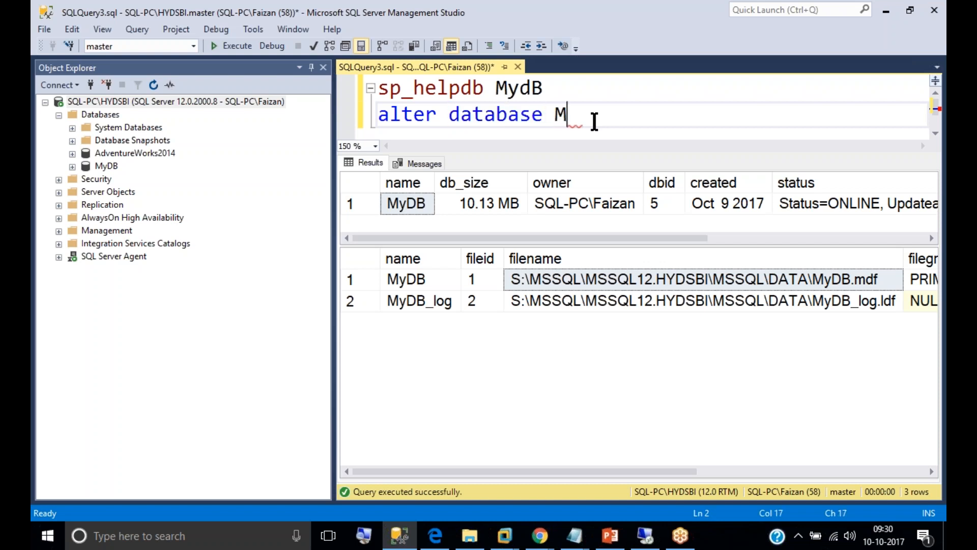
type("yDB set offline")
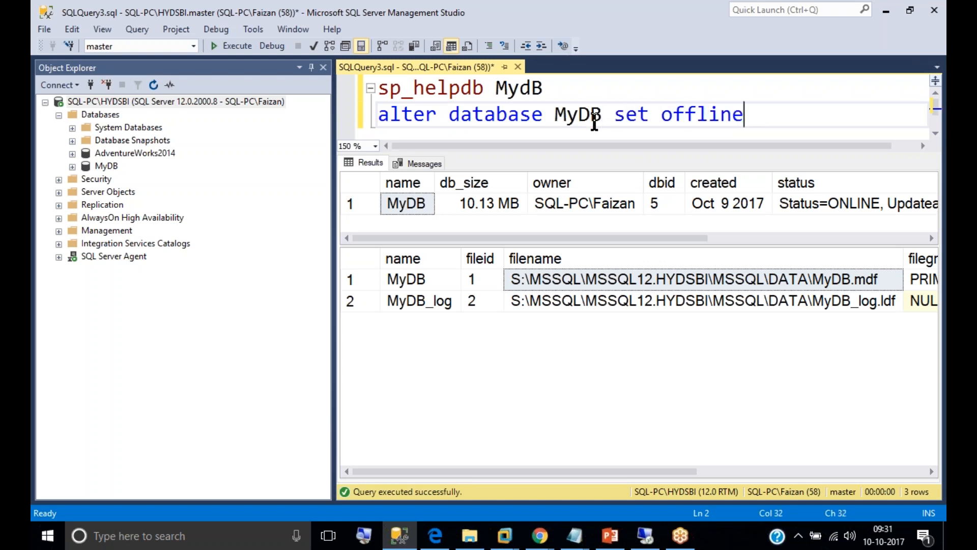
Try to run only the alter database statement and view its messages.
key("shift+Home")
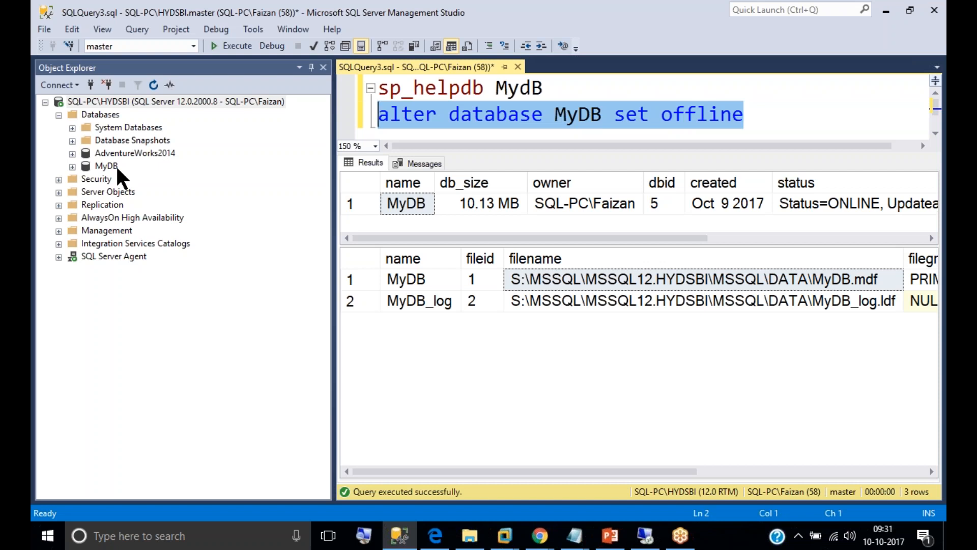
key("F5")
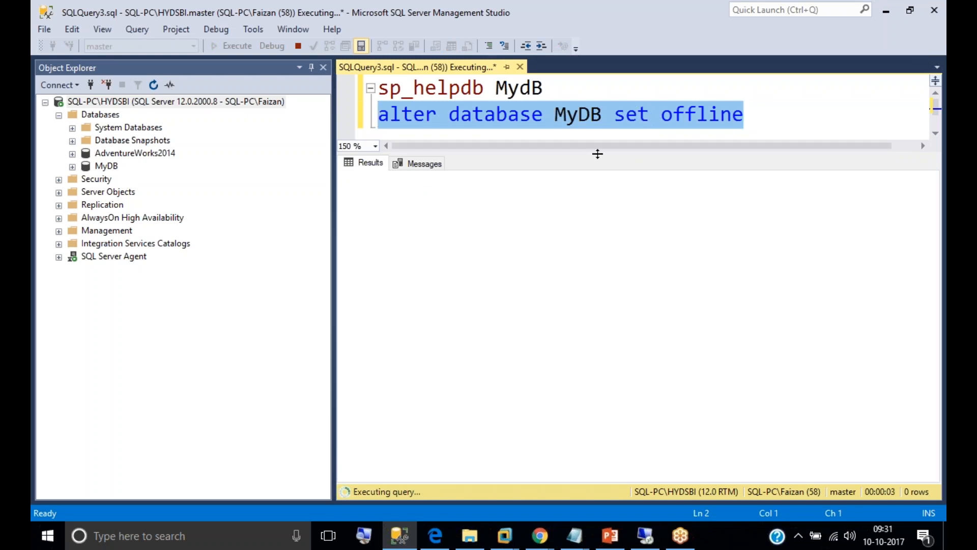
left_click_drag(598, 153, 597, 195)
left_click(418, 205)
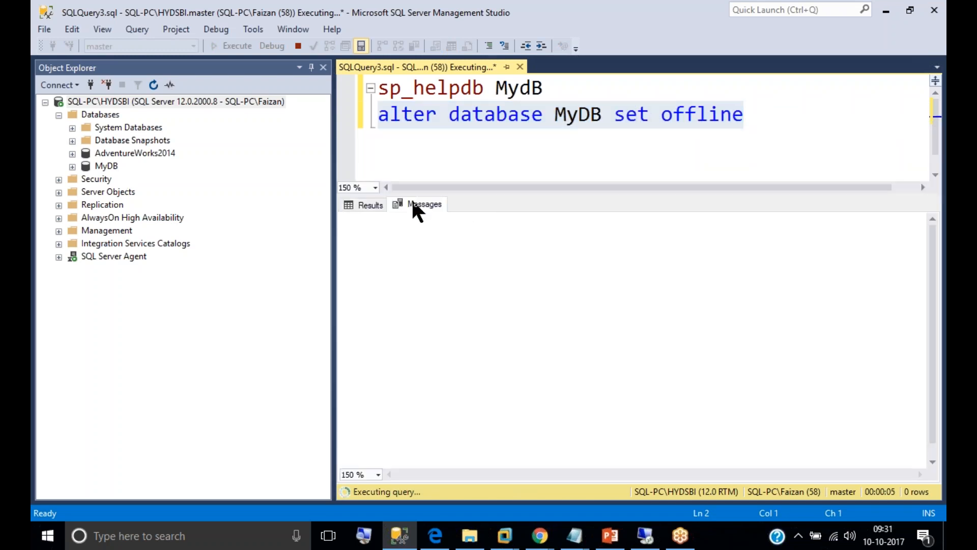
Extend the alter database statement with "with rollback immediate", widening the query editor to fit it.
left_click(802, 148)
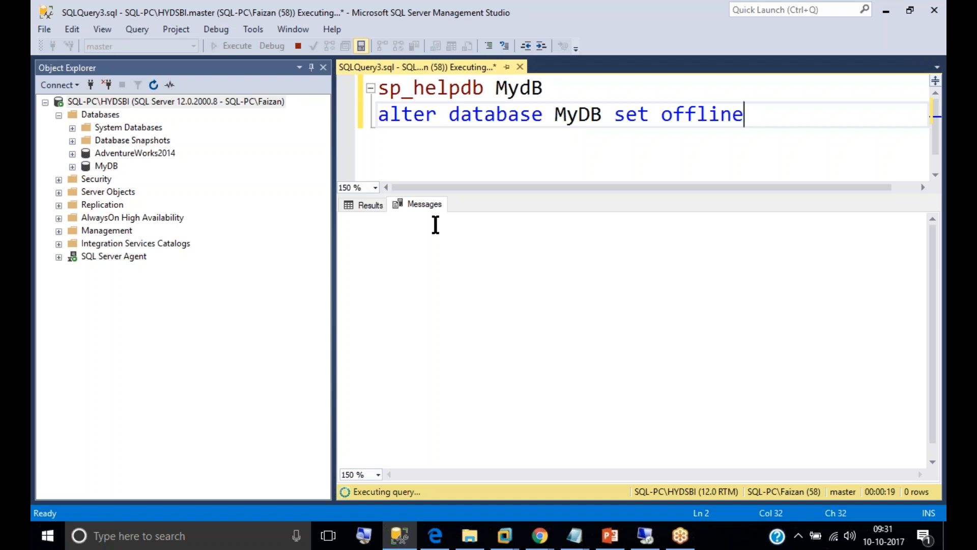
left_click_drag(332, 247, 214, 237)
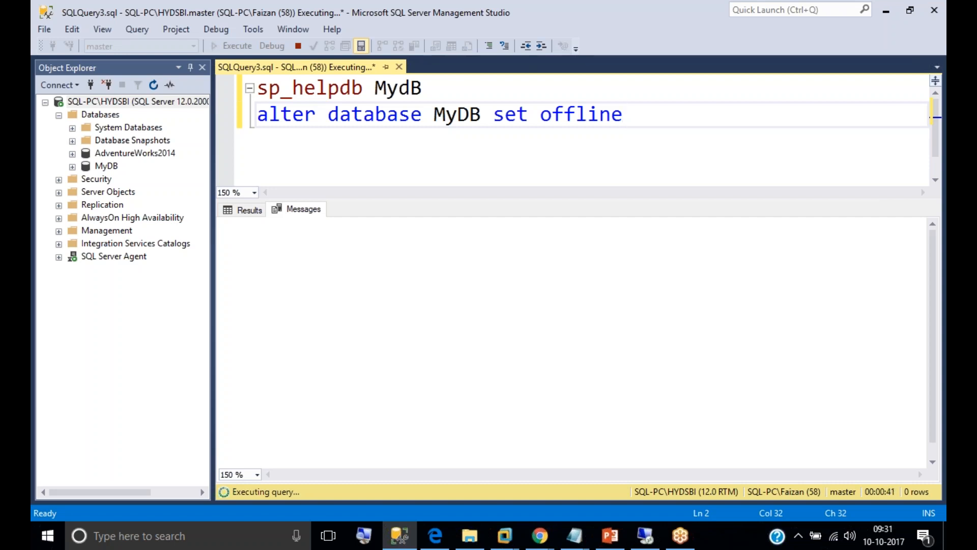
type("with ro")
type("llback")
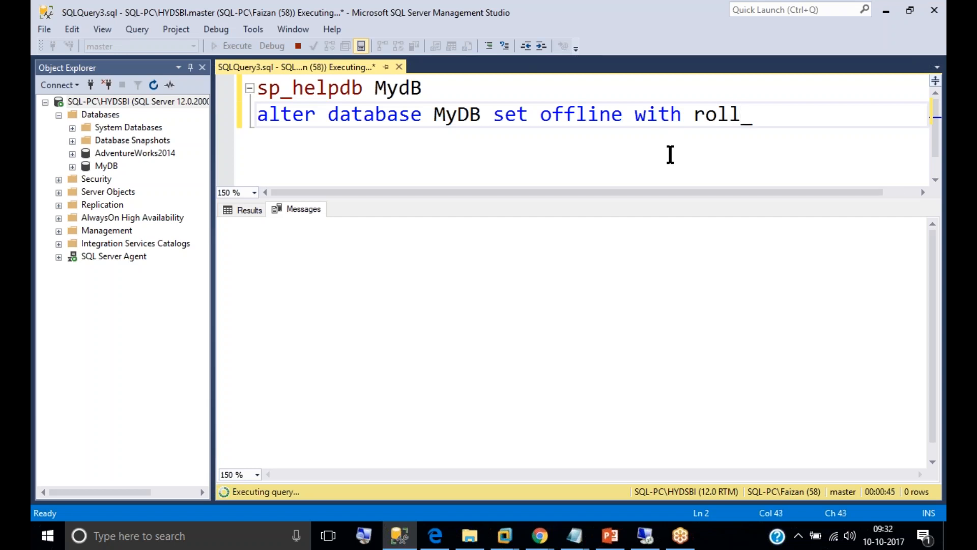
type(" immediate")
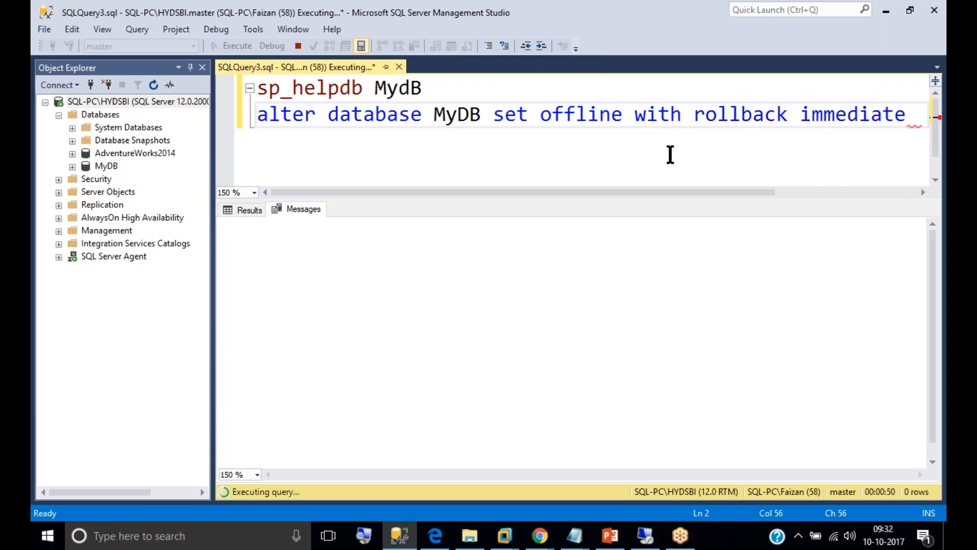
Cancel the running query, execute only the extended offline statement for MyDB, and refresh the databases list.
key("shift+Home")
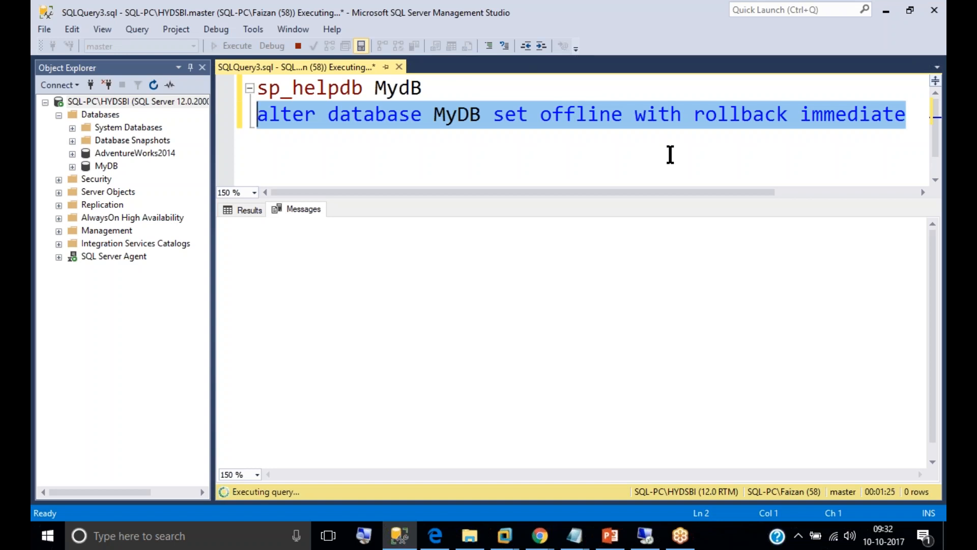
left_click(298, 47)
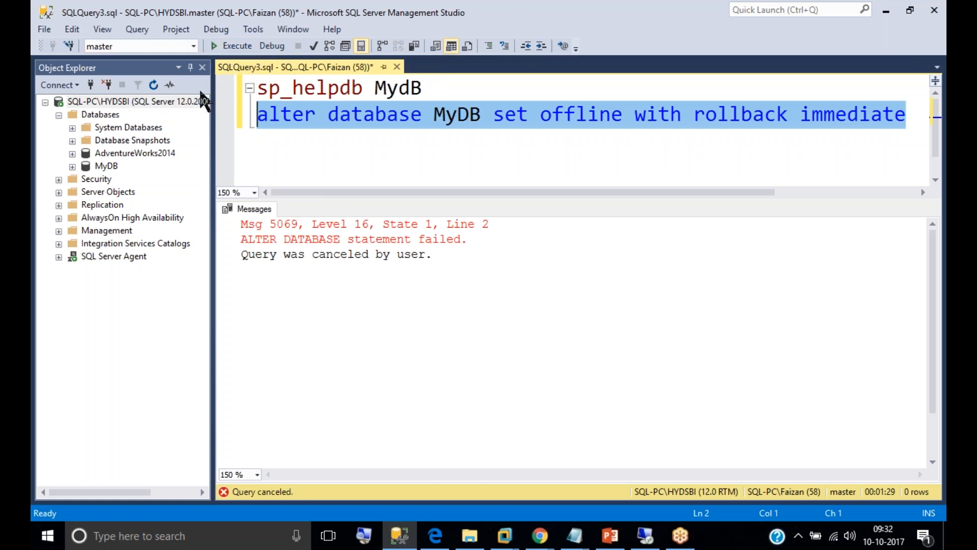
left_click(234, 50)
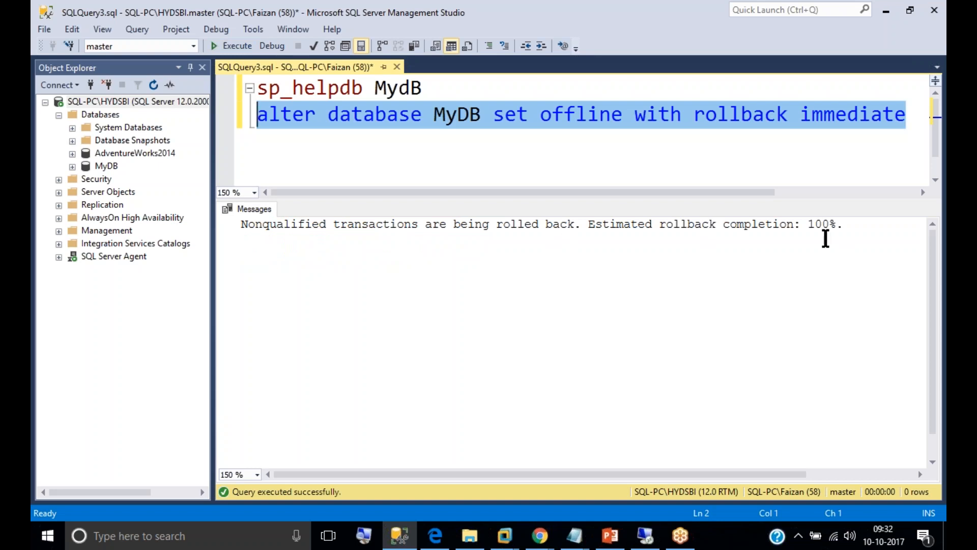
left_click(98, 117)
left_click(154, 84)
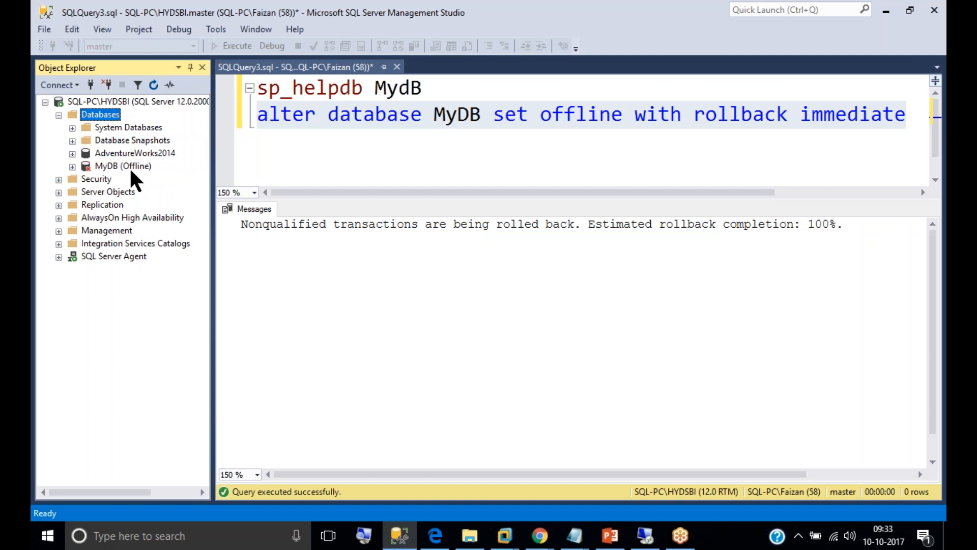
Open the folder S:\MSSQL\MSSQL12.HYDSBI\MSSQL\DATA in File Explorer and restore its window to a smaller size.
left_click(370, 131)
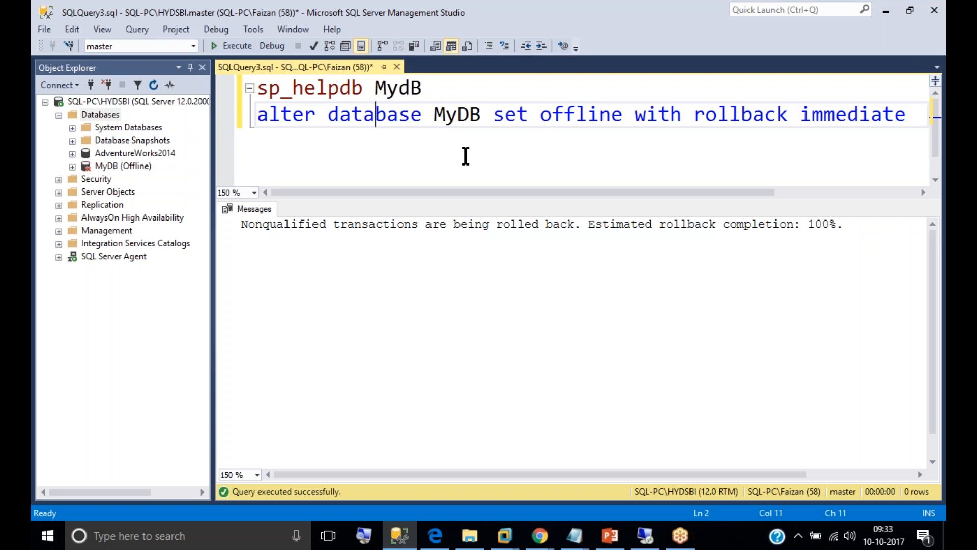
key("super+r")
left_click_drag(217, 375, 457, 139)
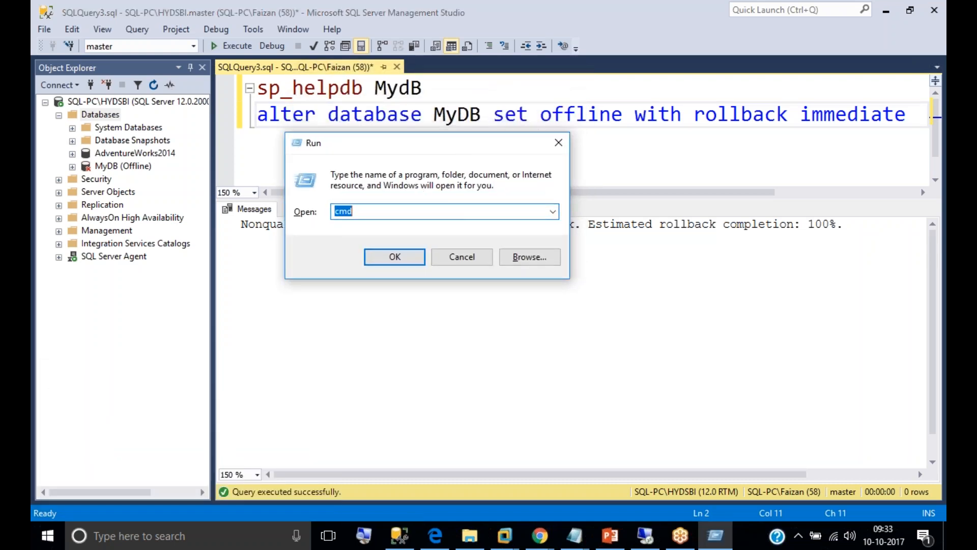
type("S:\\MSSQL\\MSSQL12.HYDSBI\\MSSQL\\DATA\\MyDB.mdf")
key("BackSpace")
key("BackSpace")
key("BackSpace")
key("BackSpace")
key("BackSpace")
key("BackSpace")
key("BackSpace")
key("BackSpace")
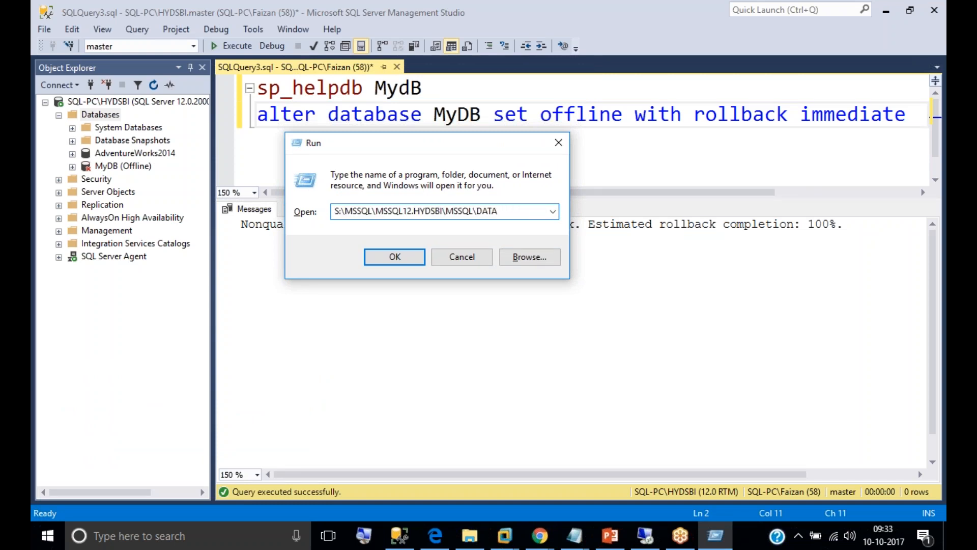
key("Return")
left_click(497, 288)
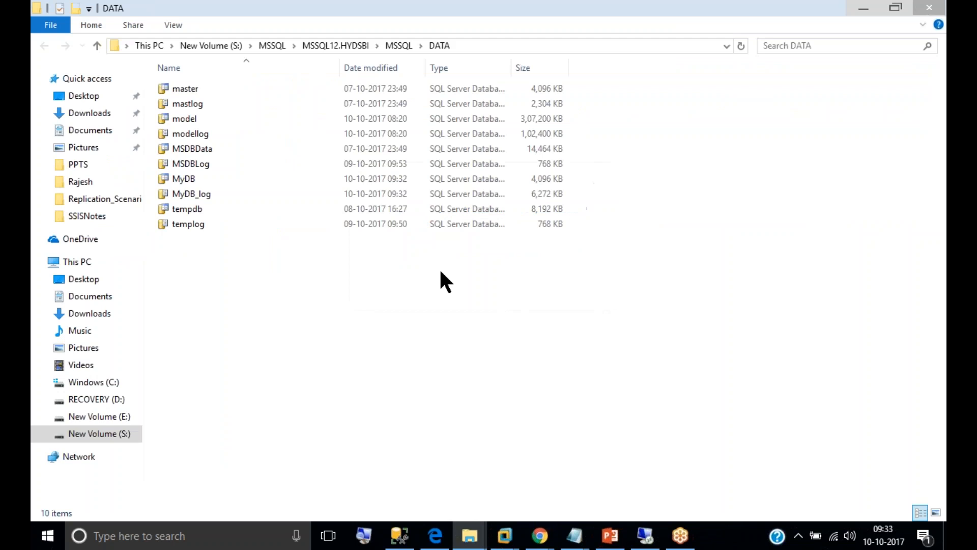
double_click(337, 9)
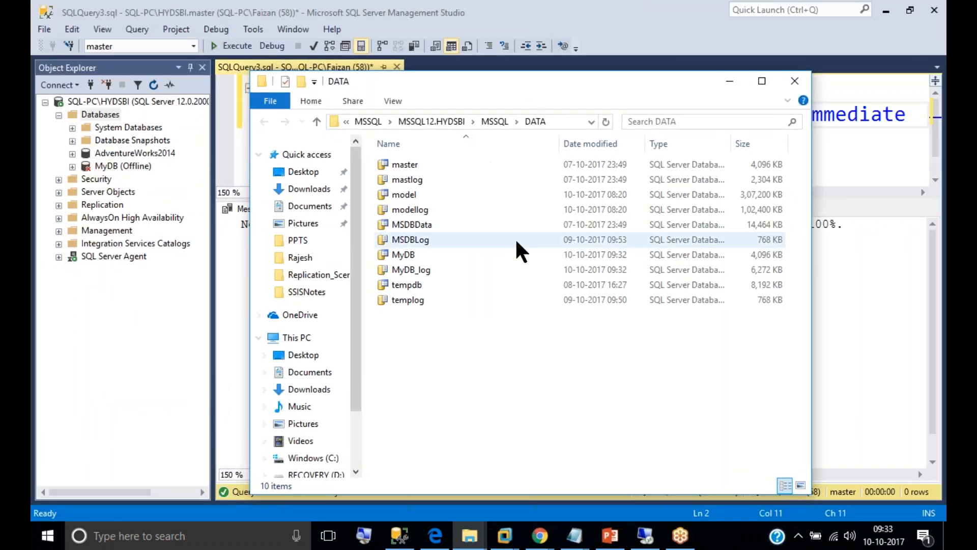
Move the MyDB data file from the DATA folder up into its parent MSSQL folder, granting administrator permission.
left_click(402, 253)
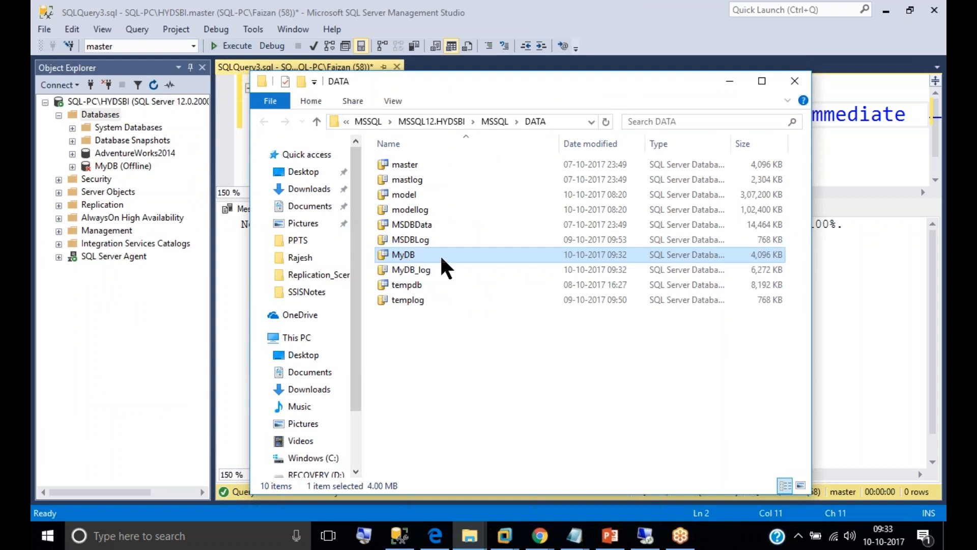
right_click(403, 255)
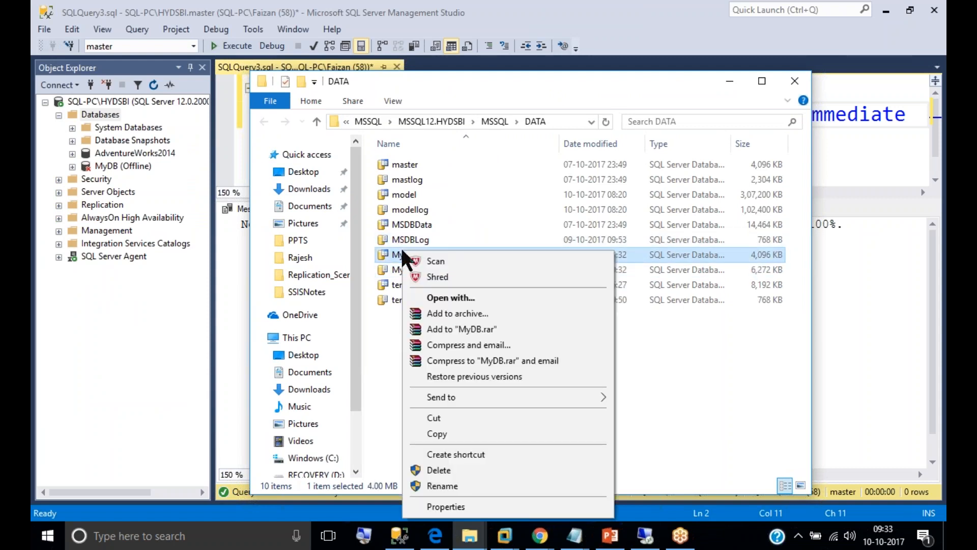
left_click(443, 416)
left_click(495, 121)
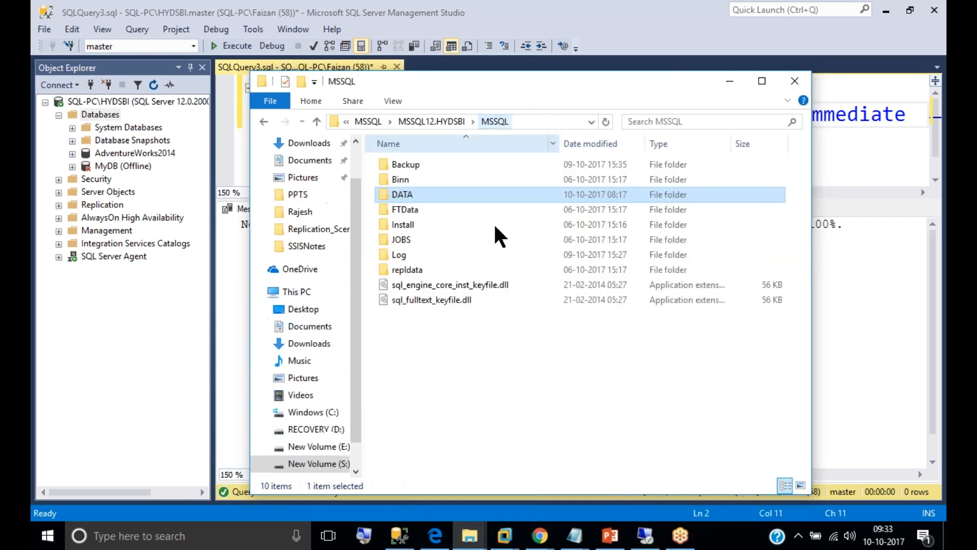
right_click(525, 375)
left_click(567, 273)
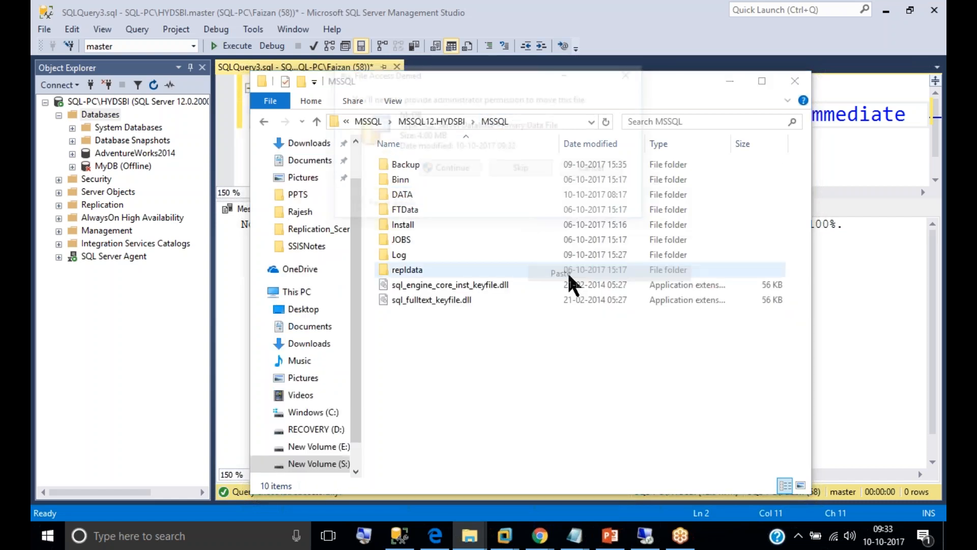
left_click(468, 170)
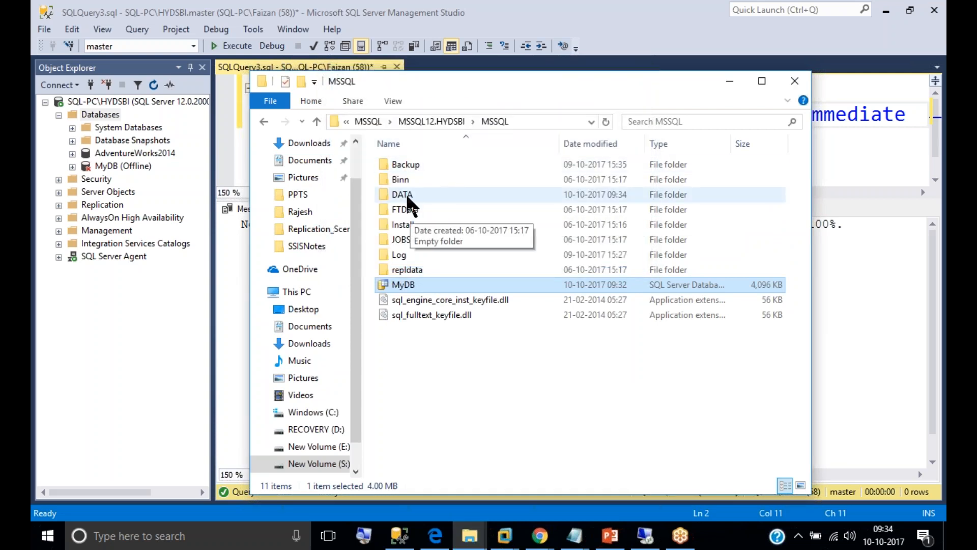
Check the DATA folder for the remaining MyDB_log file, and return to SQL Server Management Studio.
double_click(407, 193)
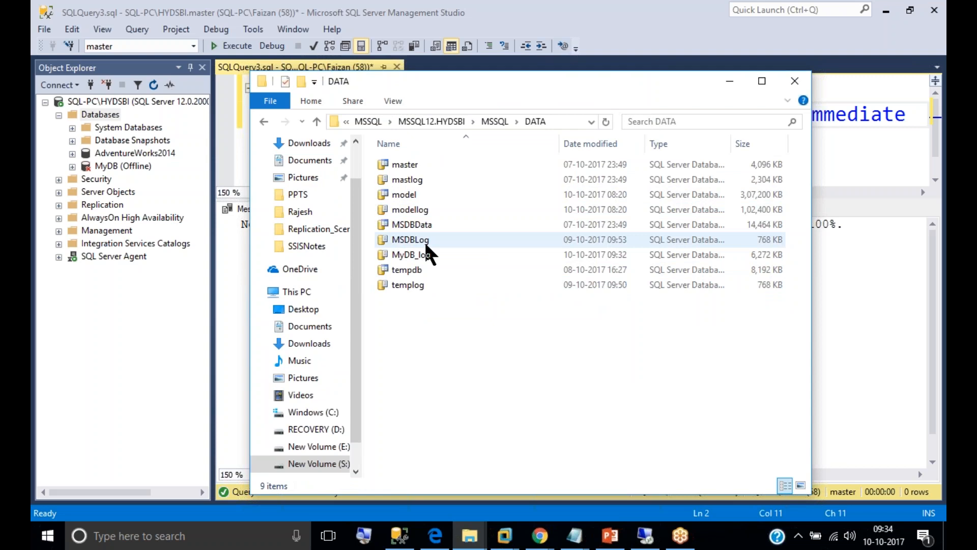
left_click(419, 256)
left_click(727, 80)
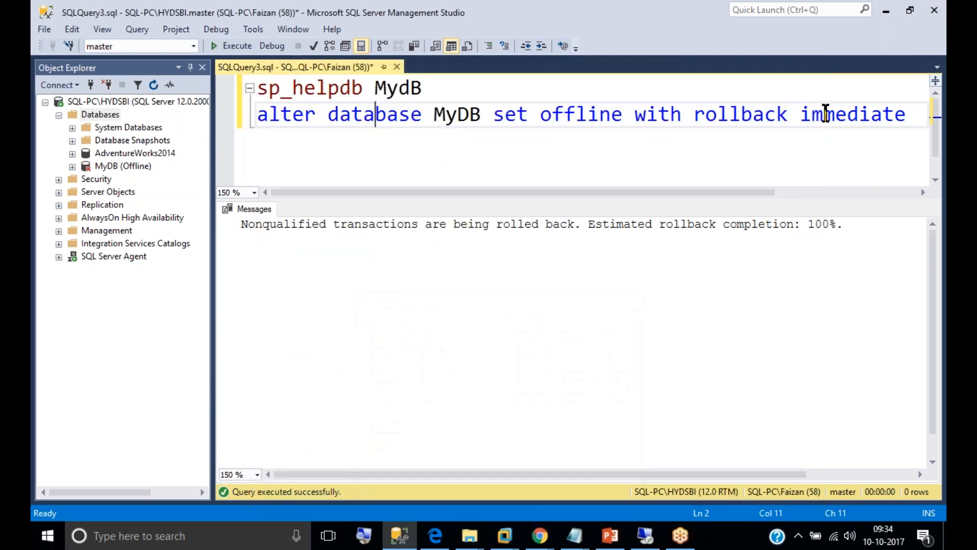
Add the statement "alter database MyDB set online" on a new line below the offline statement and select it.
left_click(916, 113)
key("Return")
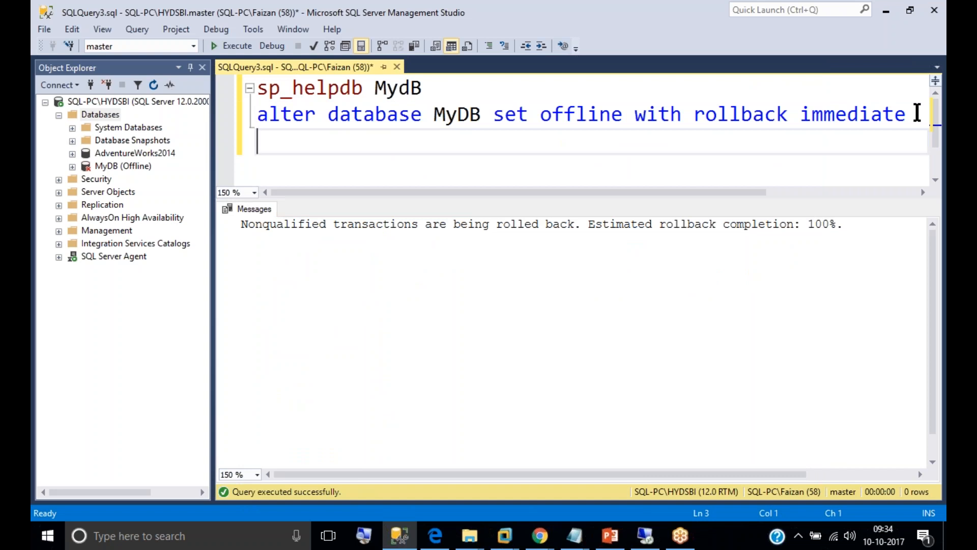
type("alter databa")
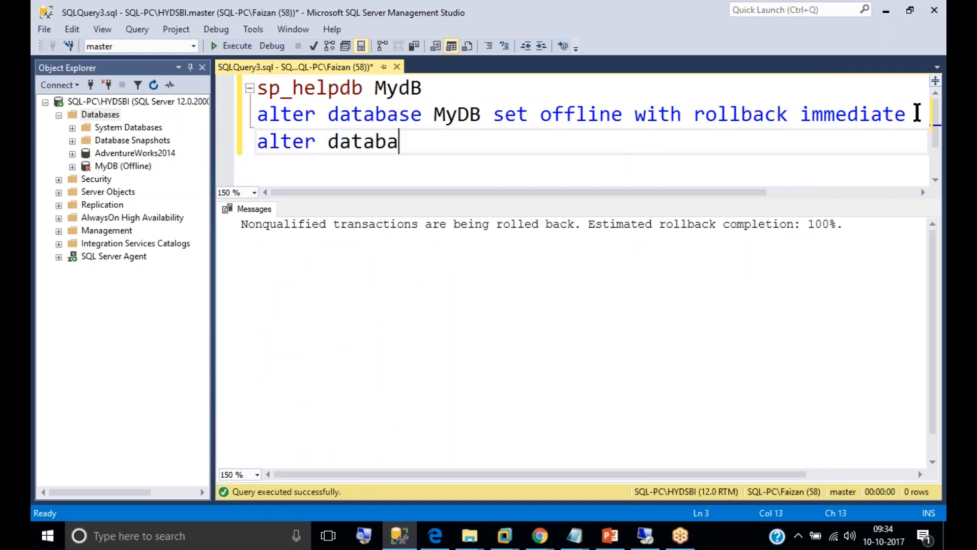
type("se MyDB ")
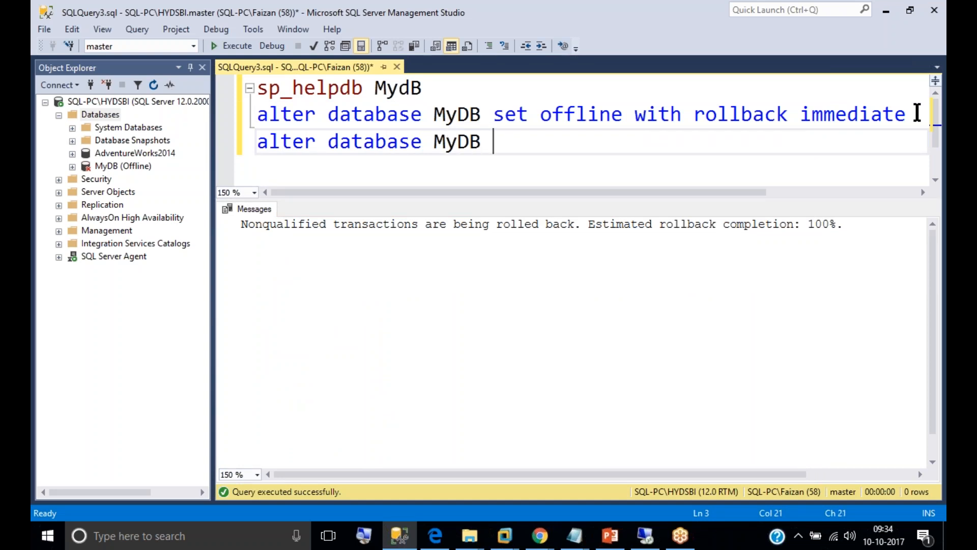
type("set online")
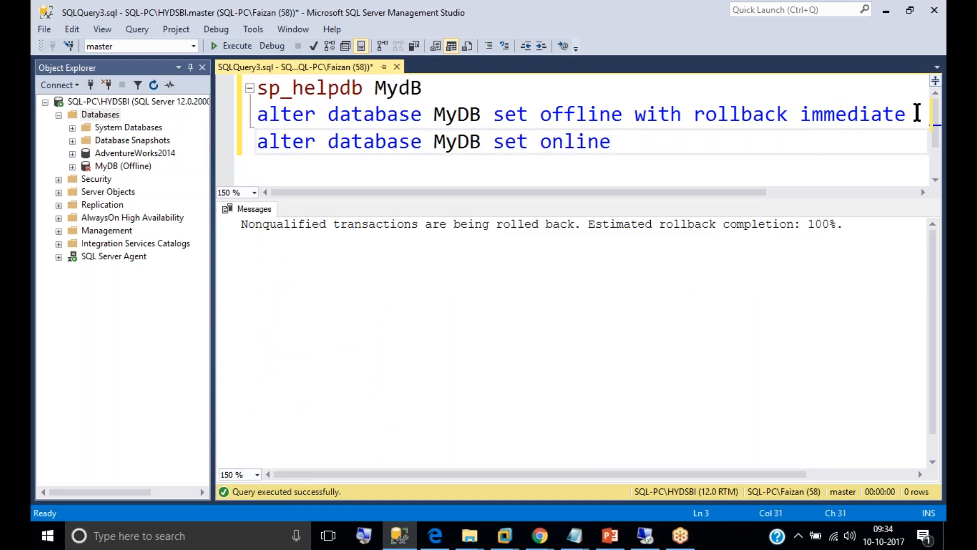
key("shift+Home")
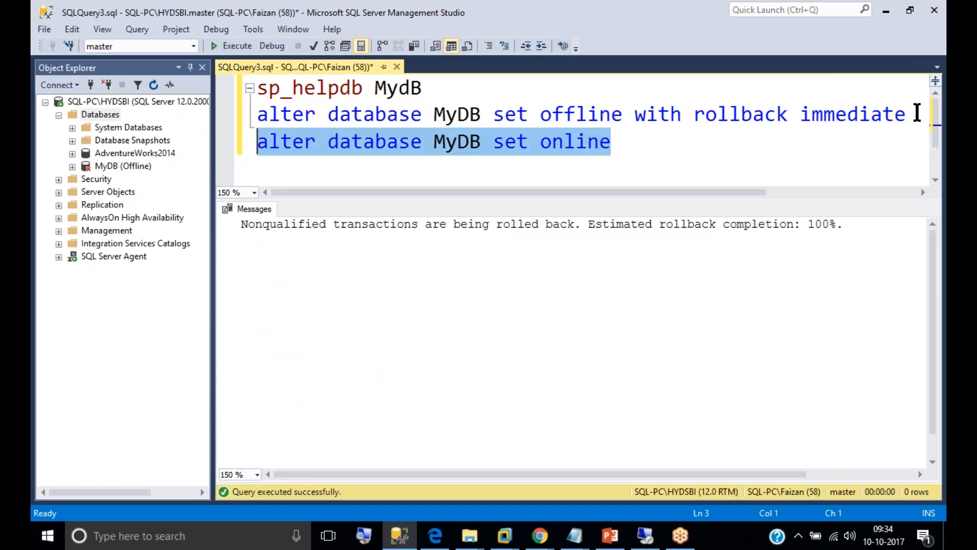
Look at the Bring Online task for MyDB, and try to run only the set online statement instead.
right_click(136, 165)
mouse_move(202, 219)
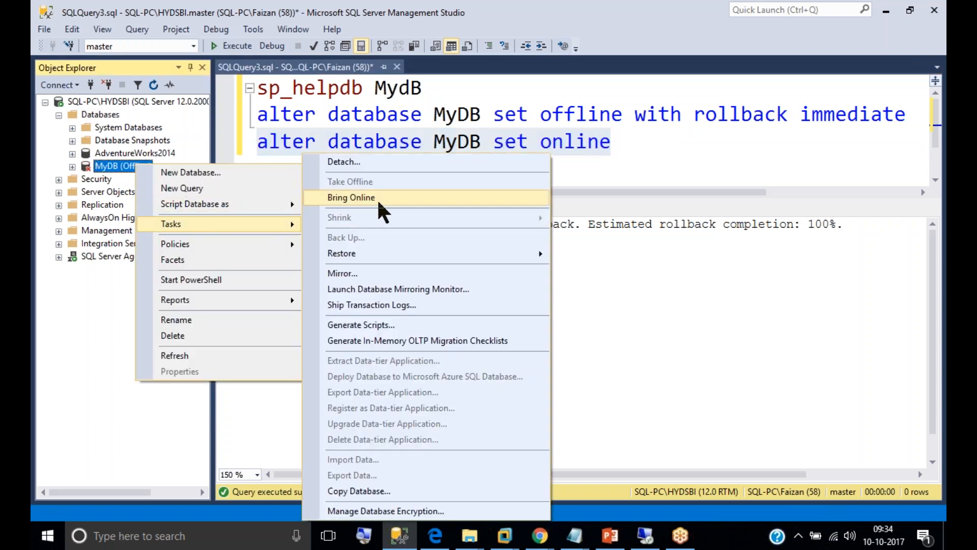
left_click(652, 139)
left_click_drag(634, 139, 246, 138)
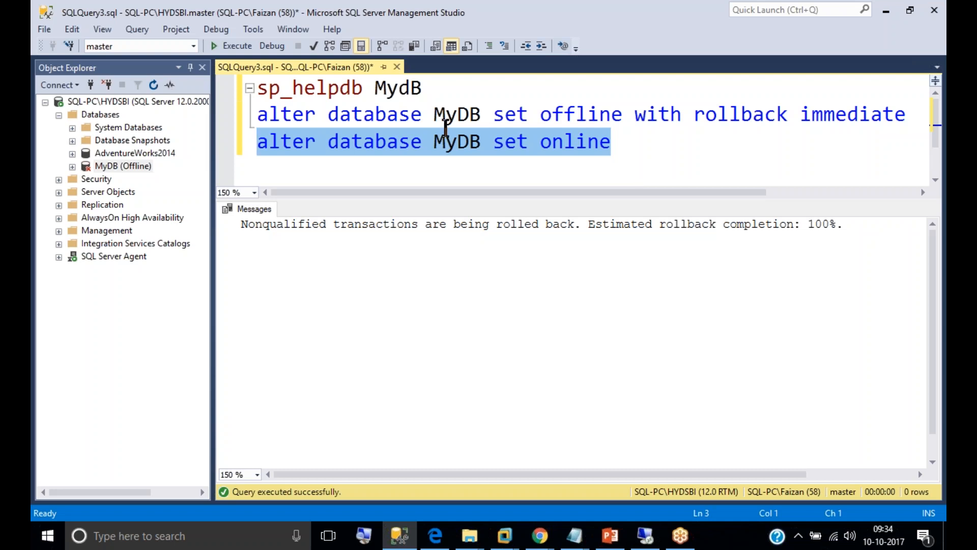
left_click(226, 50)
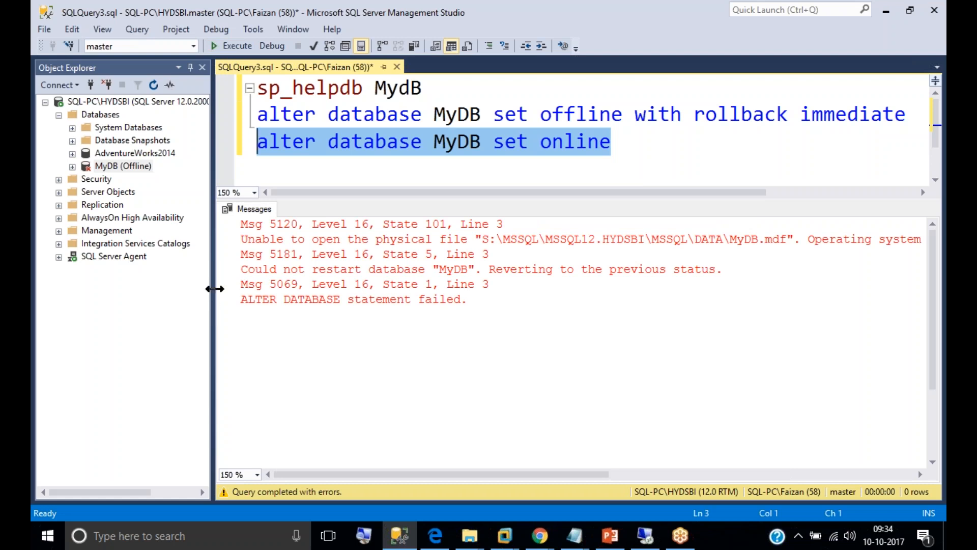
Widen the query area and break the long error message before "Operating system error 2" so it reads on two lines.
left_click_drag(210, 296, 140, 244)
left_click_drag(715, 239, 670, 239)
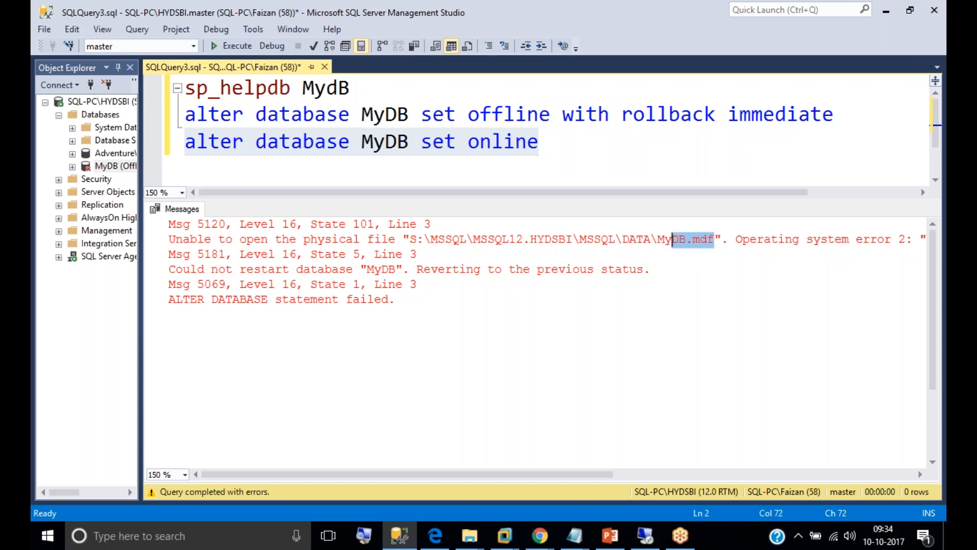
left_click(739, 240)
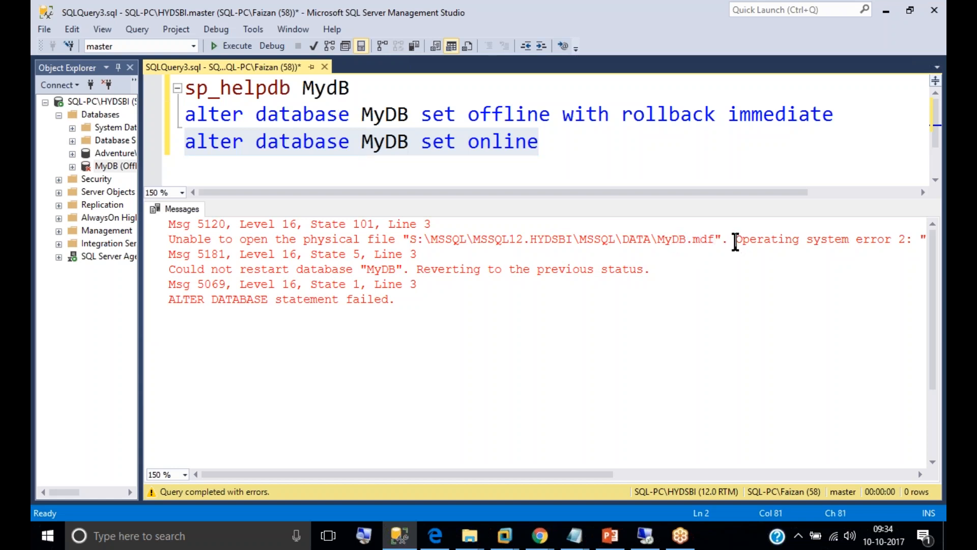
key("Return")
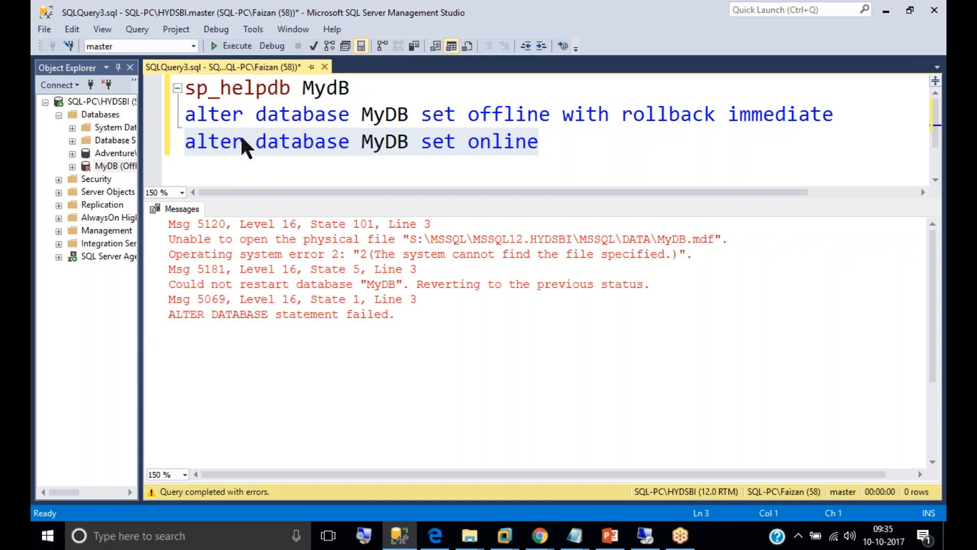
Refresh MyDB in Object Explorer and widen the explorer to read the database's full status.
left_click_drag(141, 158, 184, 159)
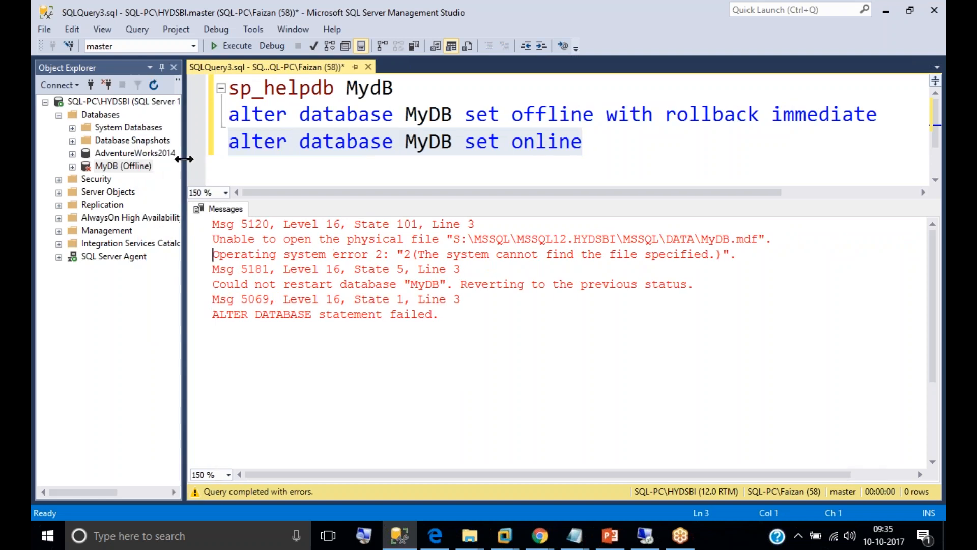
left_click(85, 168)
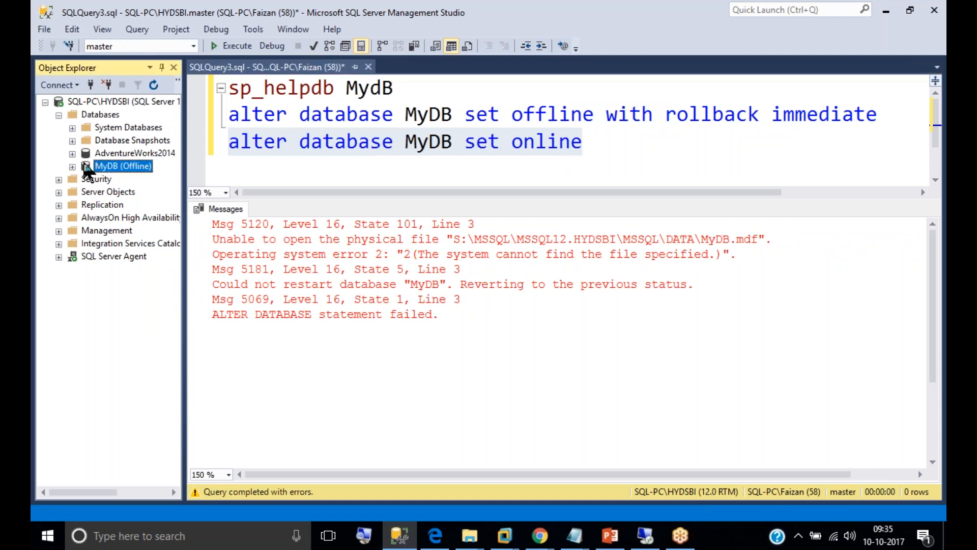
left_click(153, 85)
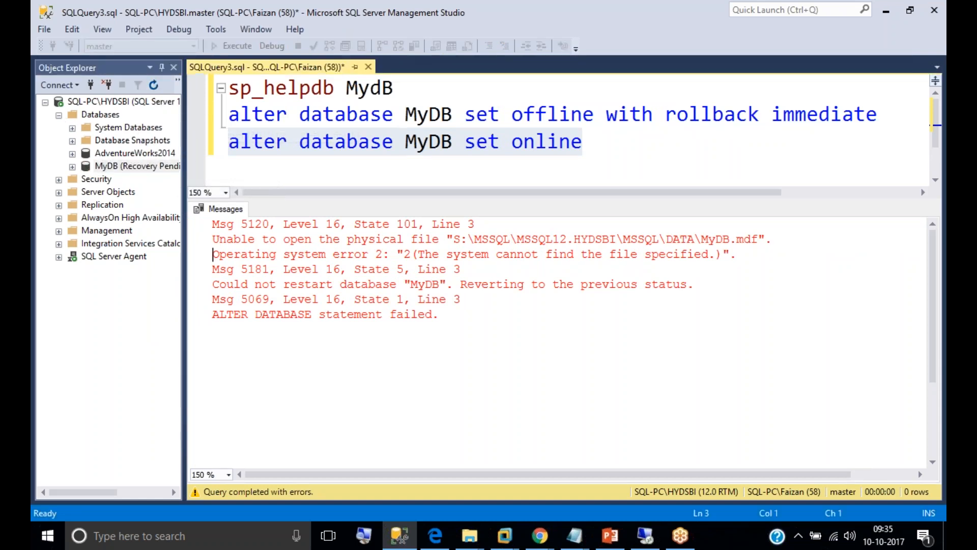
left_click_drag(185, 163, 191, 173)
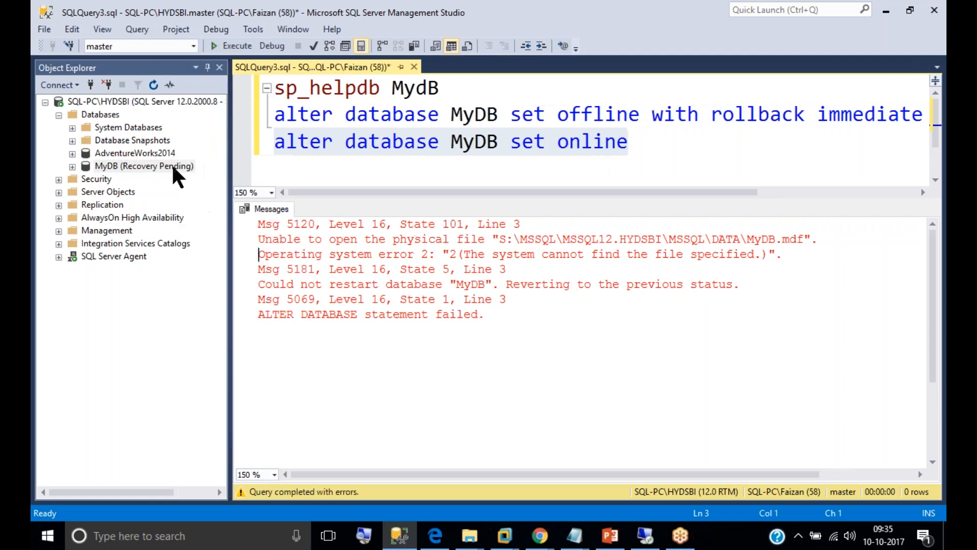
Add the query "select DATABASEPROPERTYEX('MyDB','status')" below the online statement and execute only that line.
left_click(698, 153)
key("Return")
type("select")
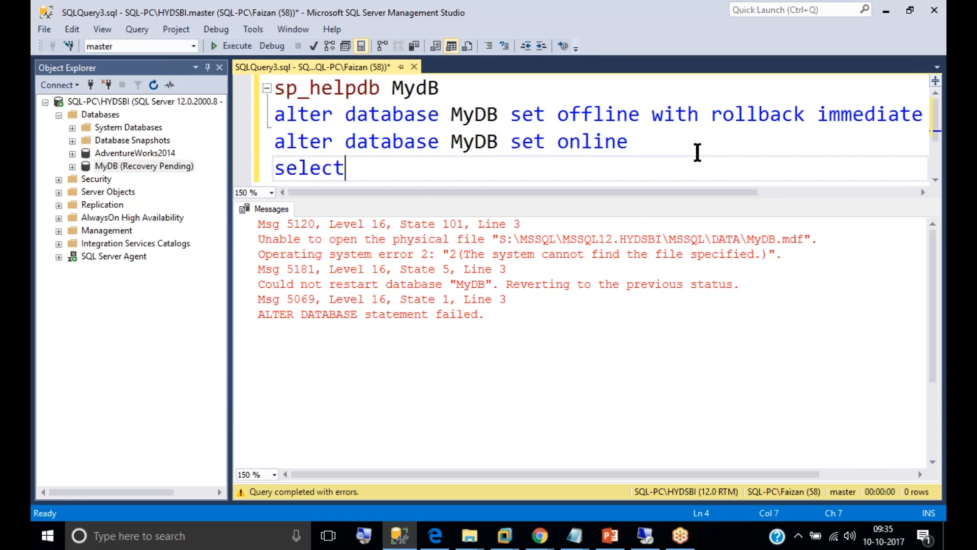
type(" databa")
key("Down")
key("Tab")
type("(")
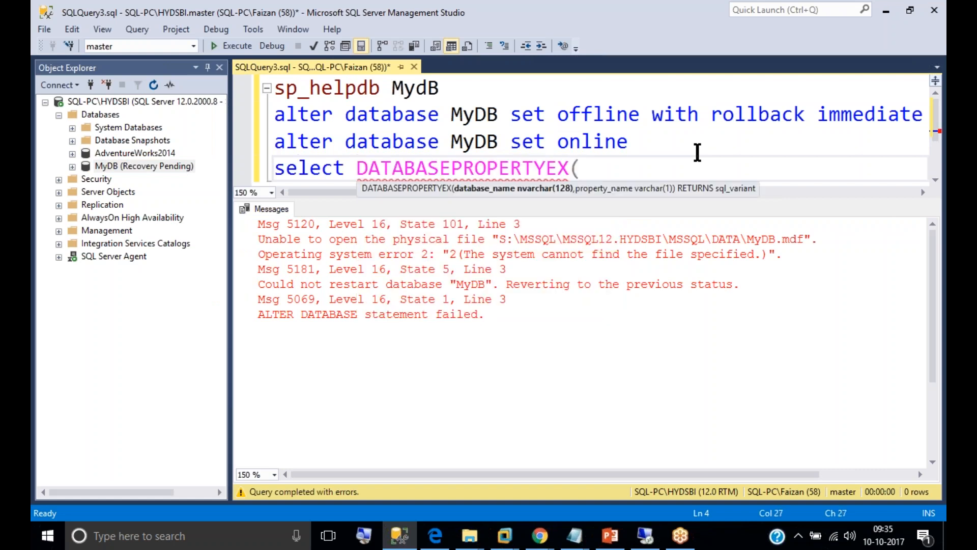
type("'MyD")
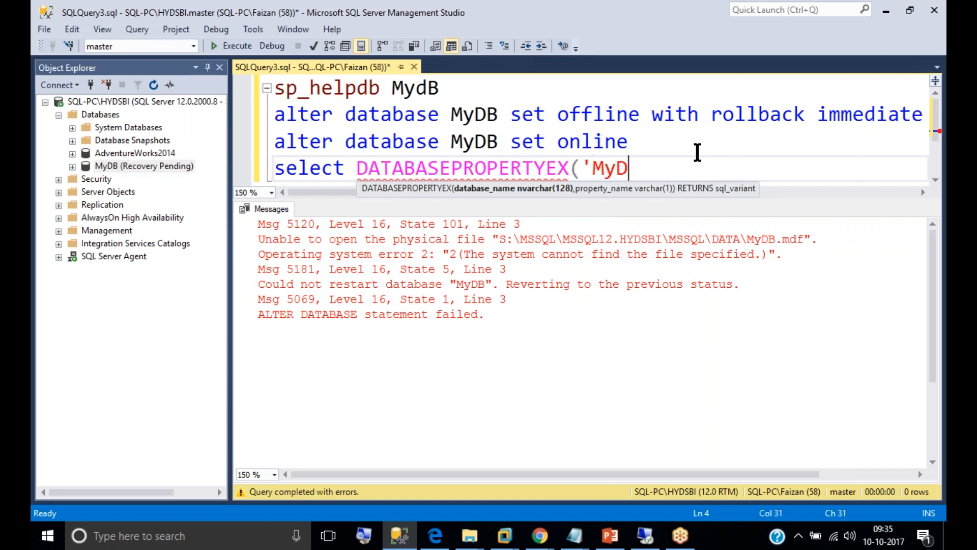
type("B','statu")
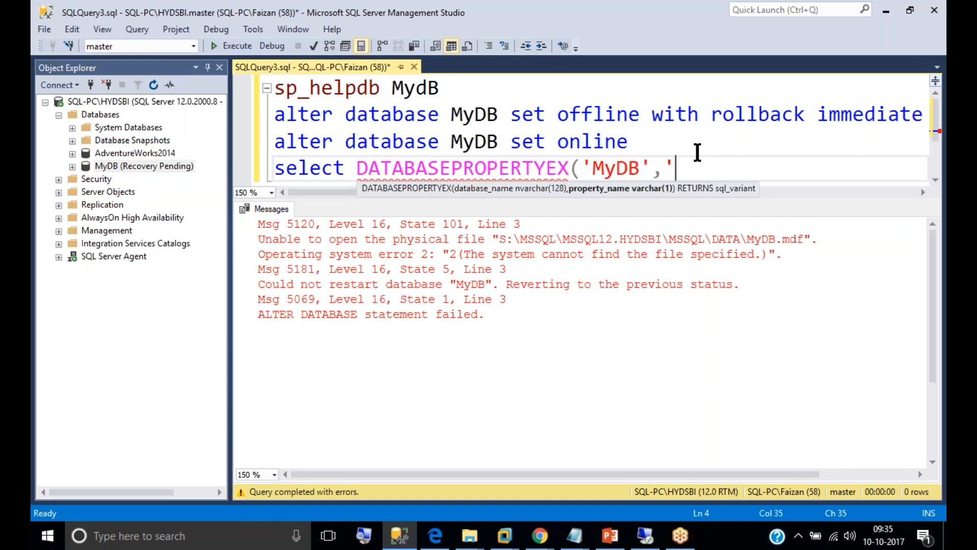
type("s')")
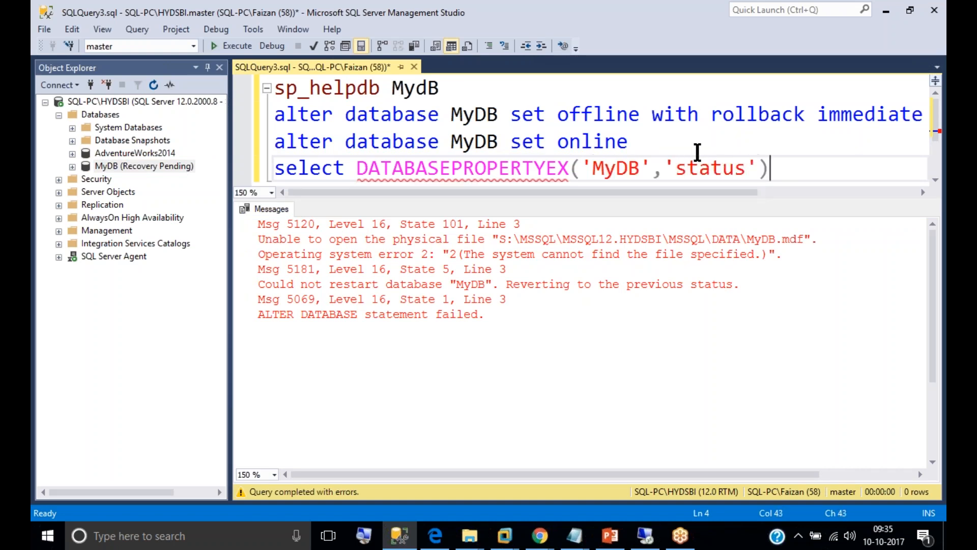
key("shift+Home")
key("F5")
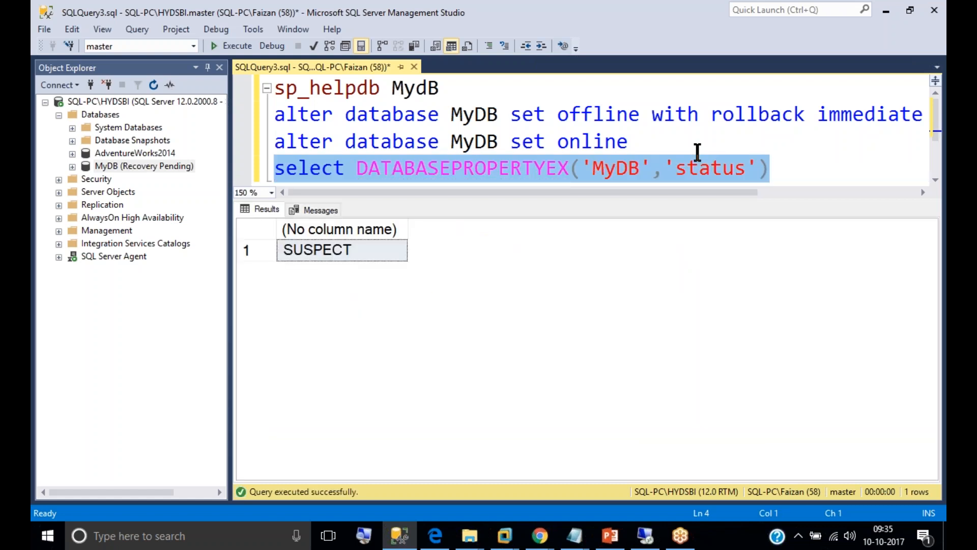
Collapse the Databases folder and open the current SQL Server log under Management in a maximized Log File Viewer.
left_click(59, 115)
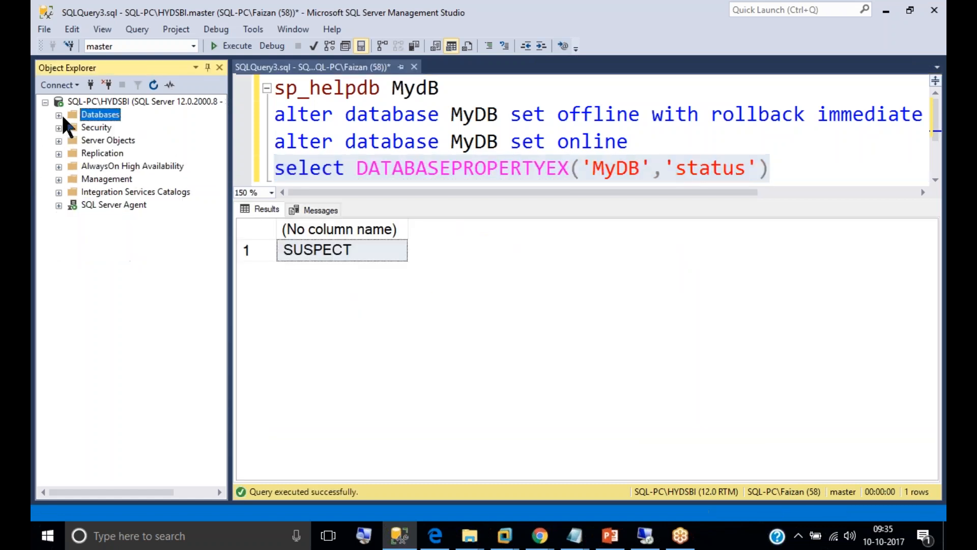
left_click(58, 179)
left_click(72, 269)
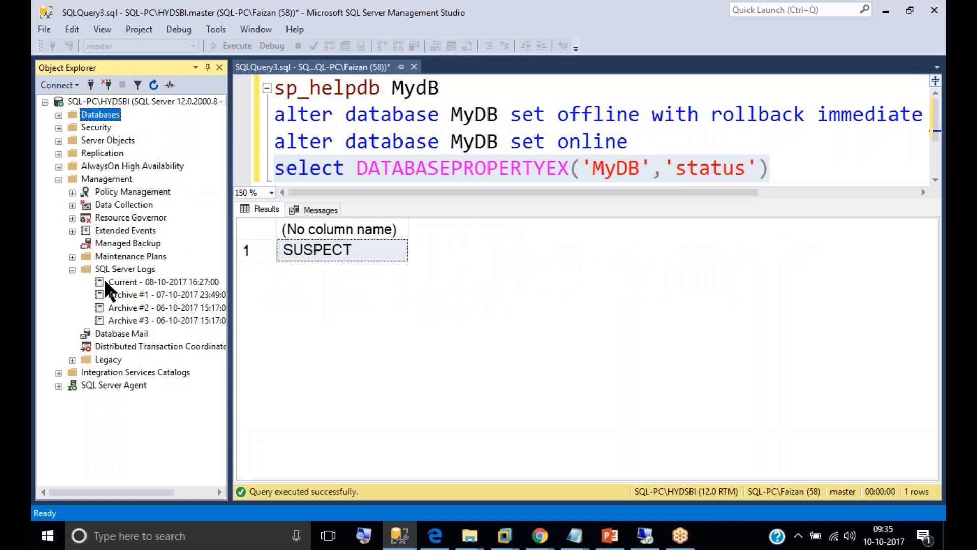
double_click(115, 281)
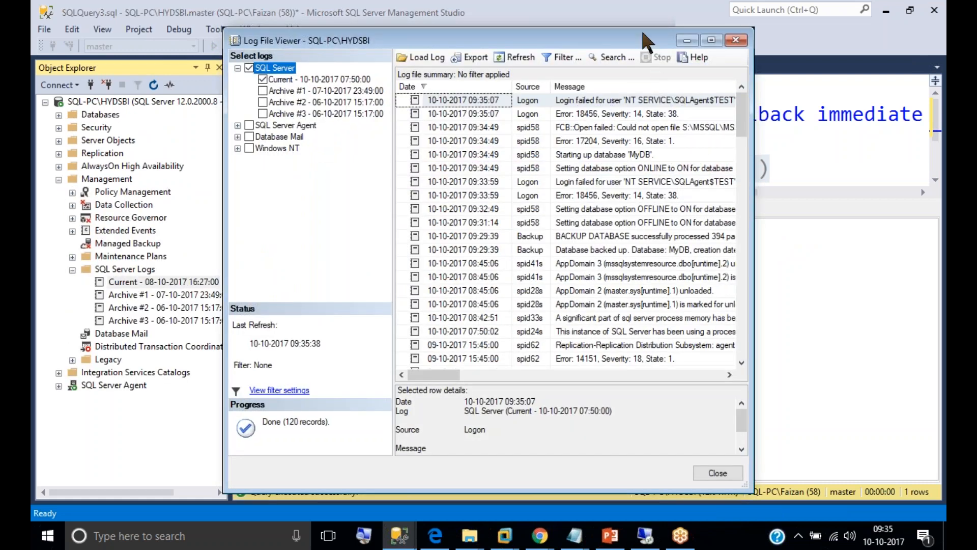
double_click(633, 40)
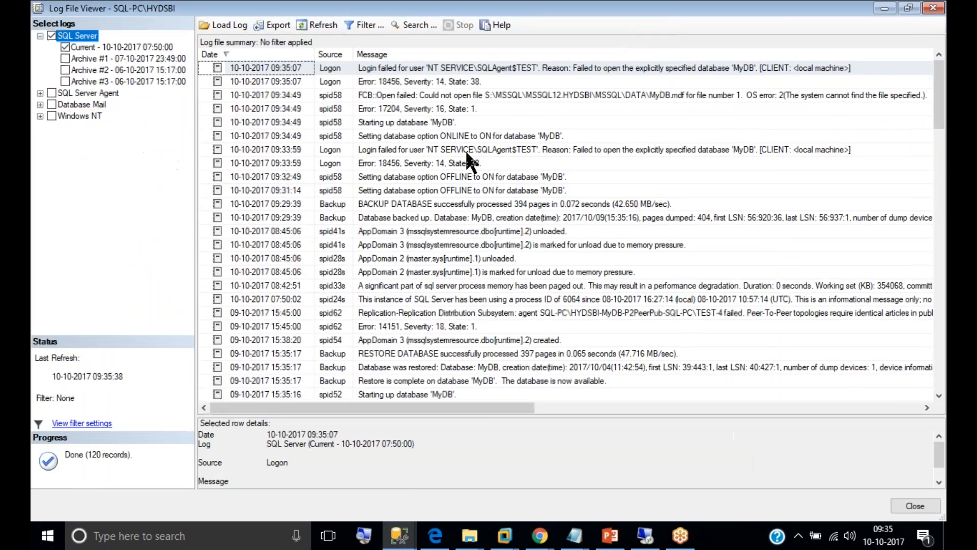
Examine the 09:34:49 log entries for MyDB, read the file-open entry's message in enlarged row details, and close the viewer.
left_click(433, 113)
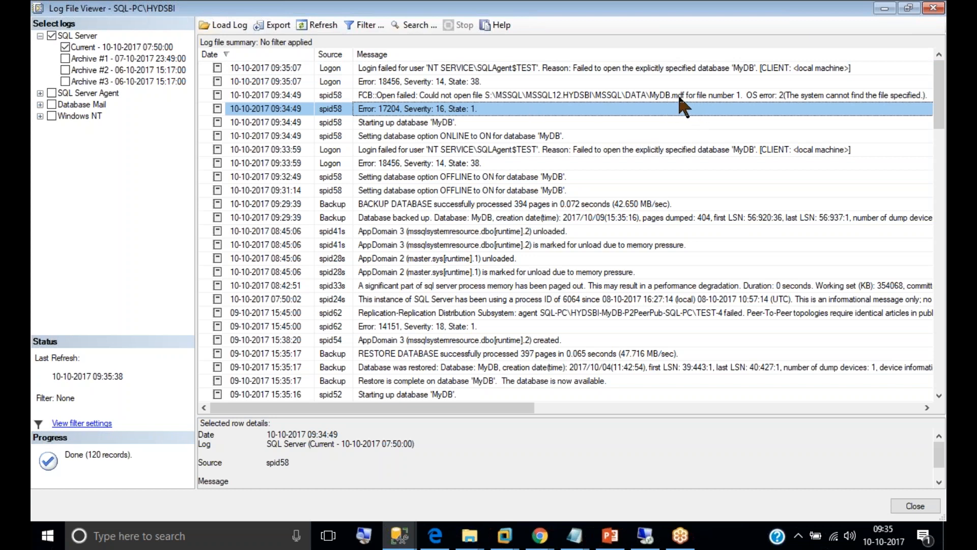
left_click(395, 126)
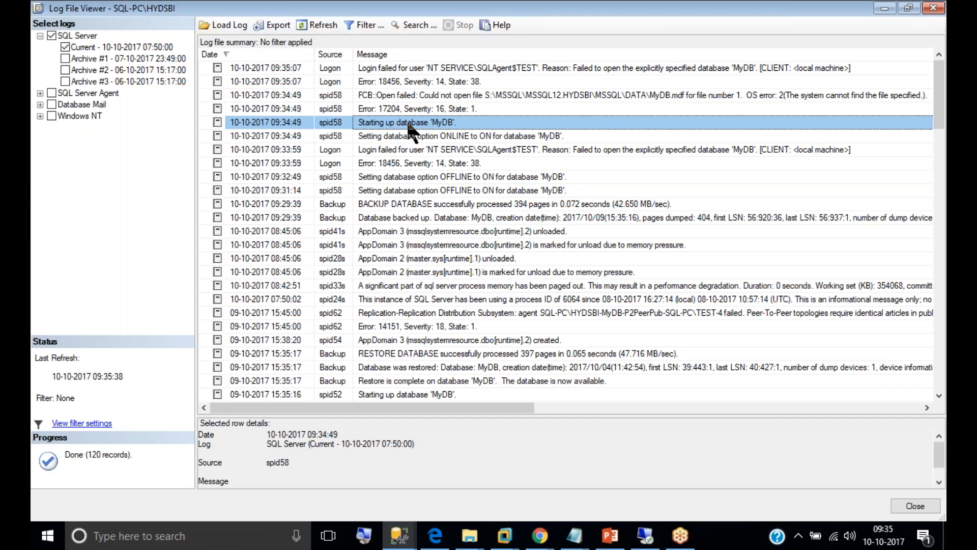
left_click(433, 137)
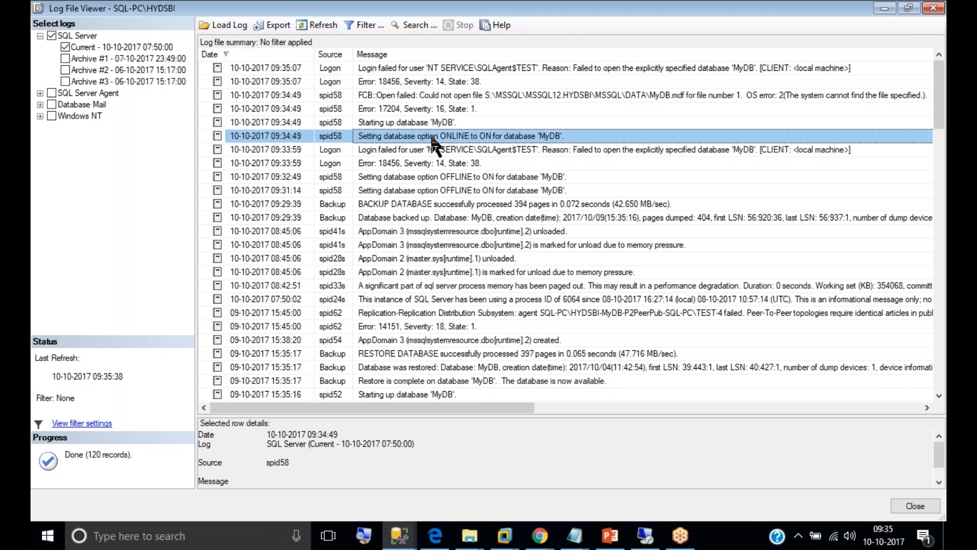
left_click(405, 122)
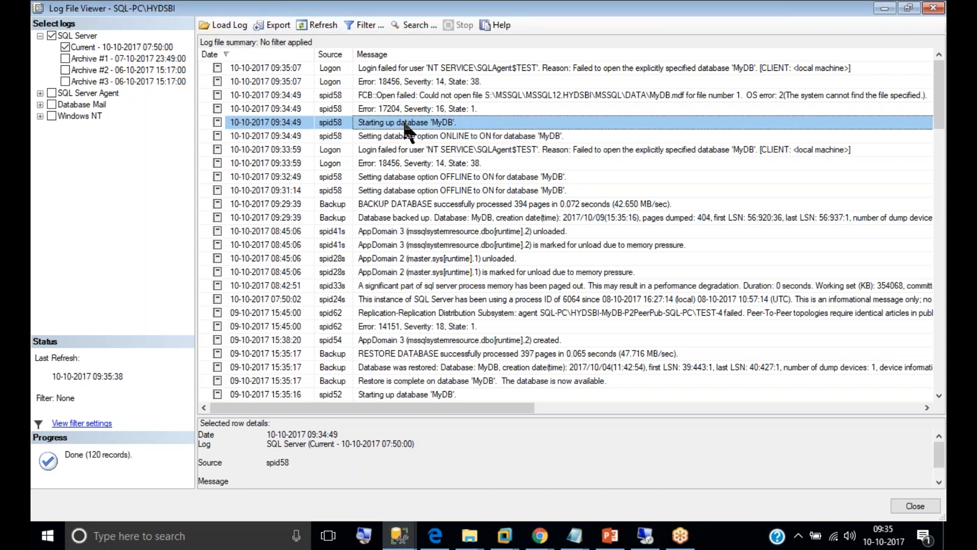
left_click(407, 108)
left_click(410, 96)
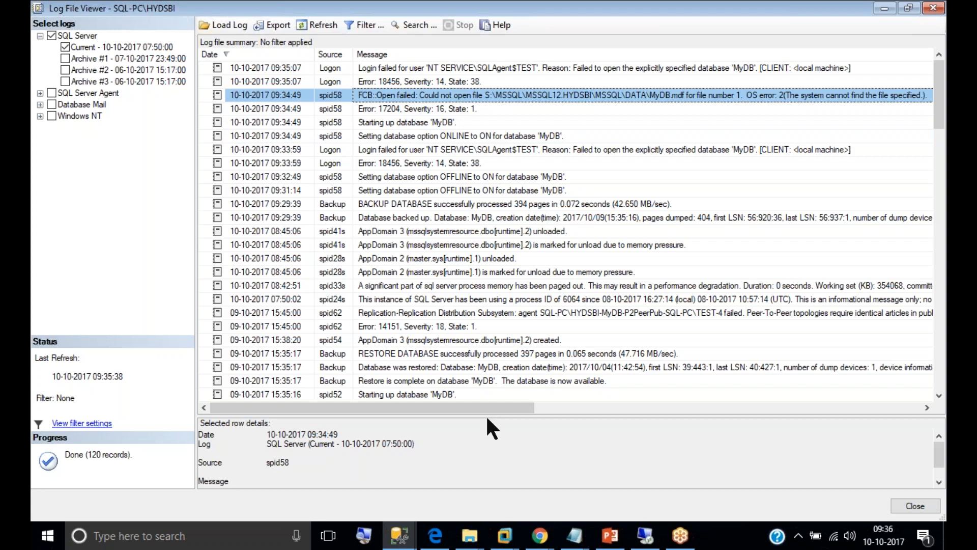
mouse_move(488, 415)
left_mouse_down()
mouse_move(489, 358)
mouse_move(569, 132)
left_mouse_up()
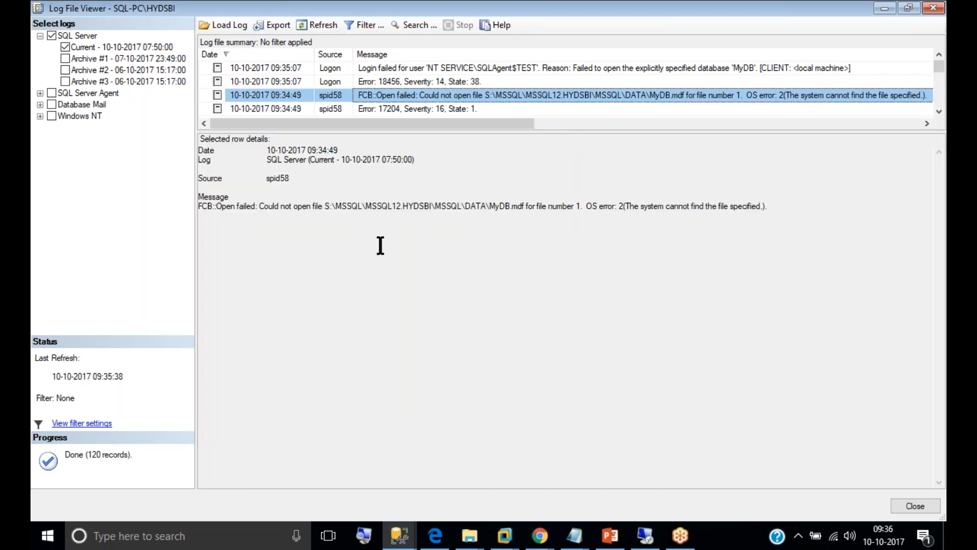
left_click(39, 11)
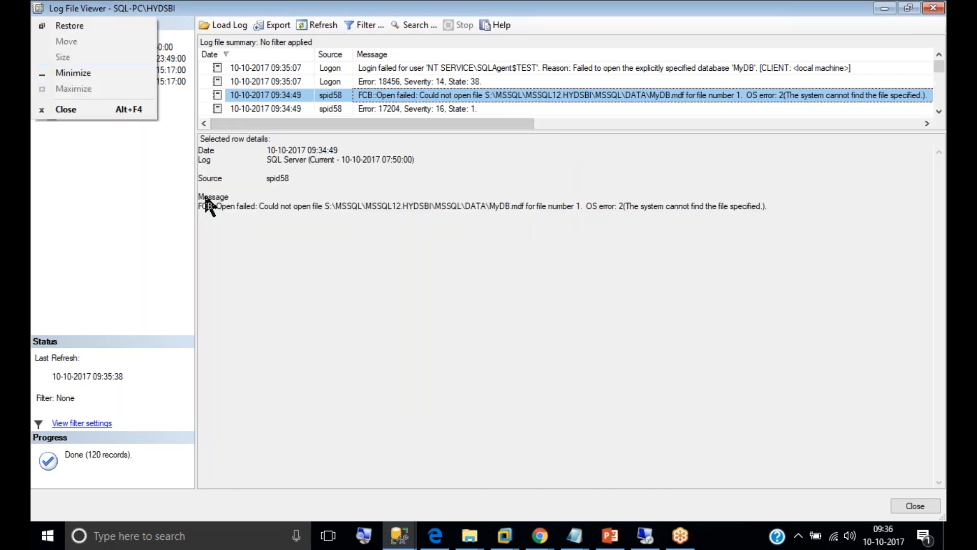
left_click(140, 109)
Enlarge the query area, add "dbcc traceon(3605,3004,-1)" below the status query and execute only that line.
left_click_drag(662, 202, 662, 233)
left_click(779, 177)
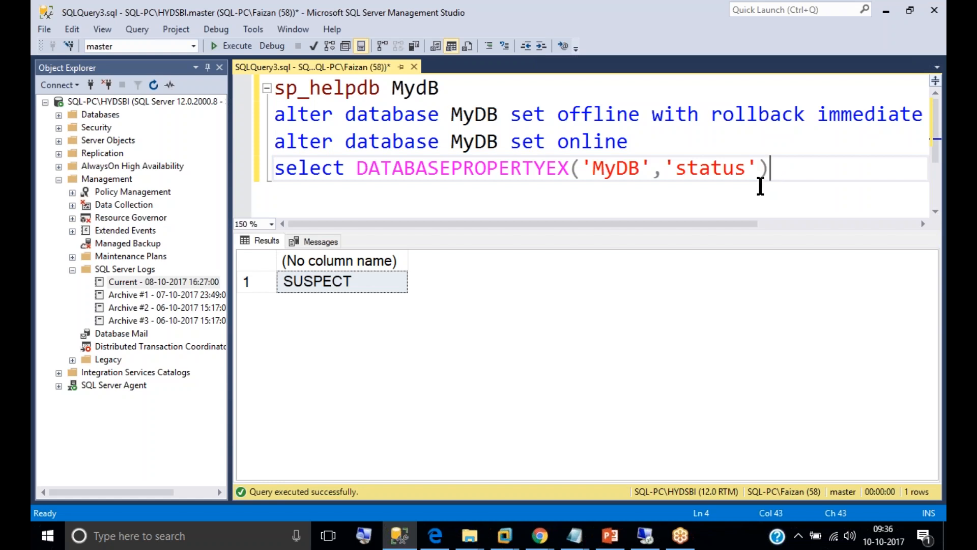
right_click(136, 102)
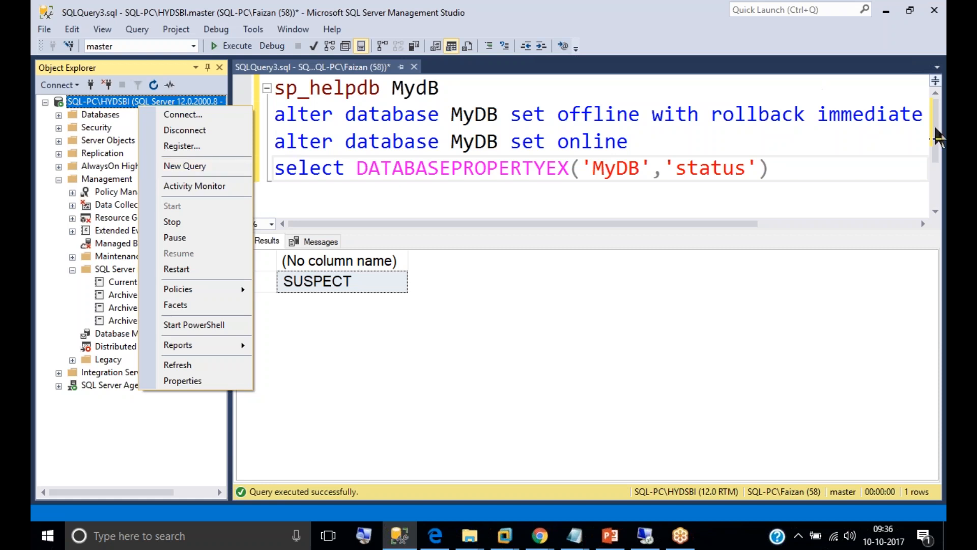
left_click(871, 169)
key("Return")
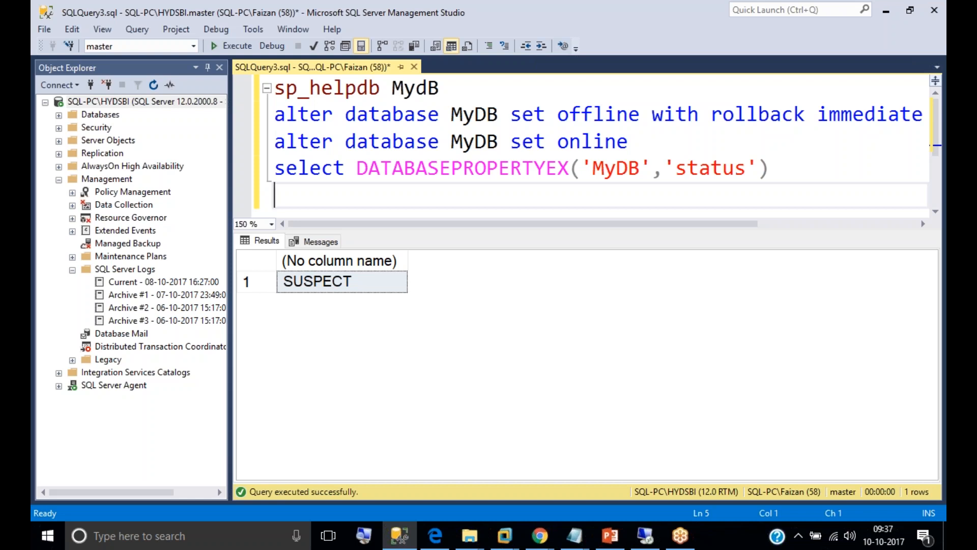
type("dbcc traceon(3")
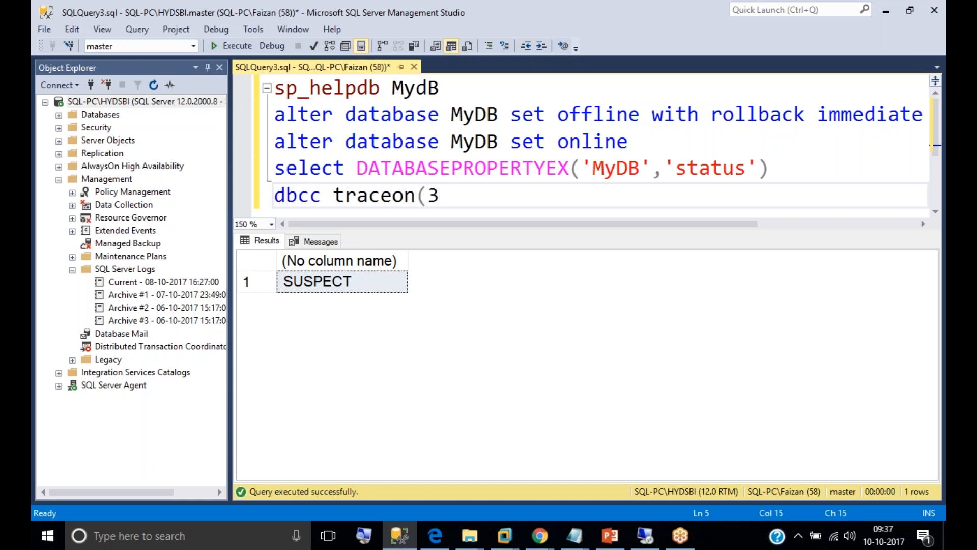
type("605,3004,-1)")
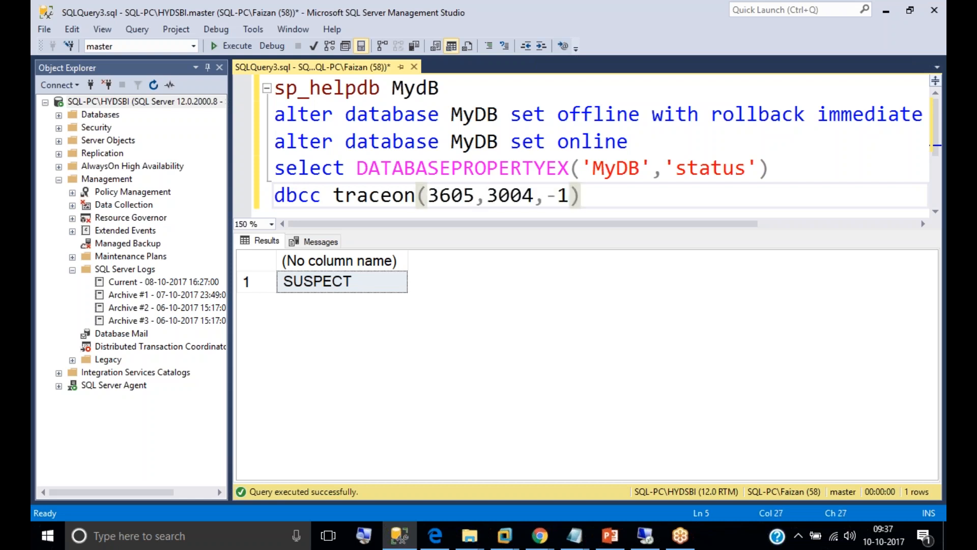
key("shift+Home")
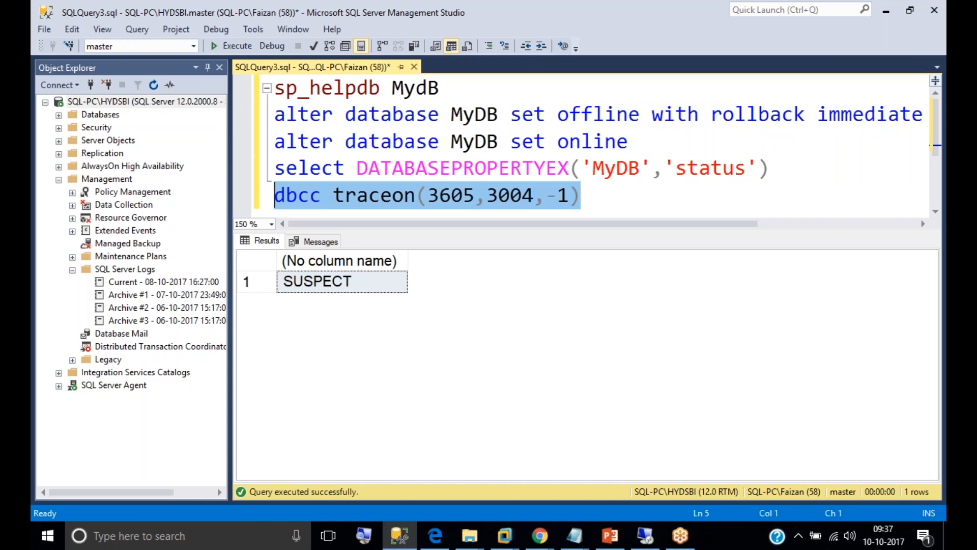
key("F5")
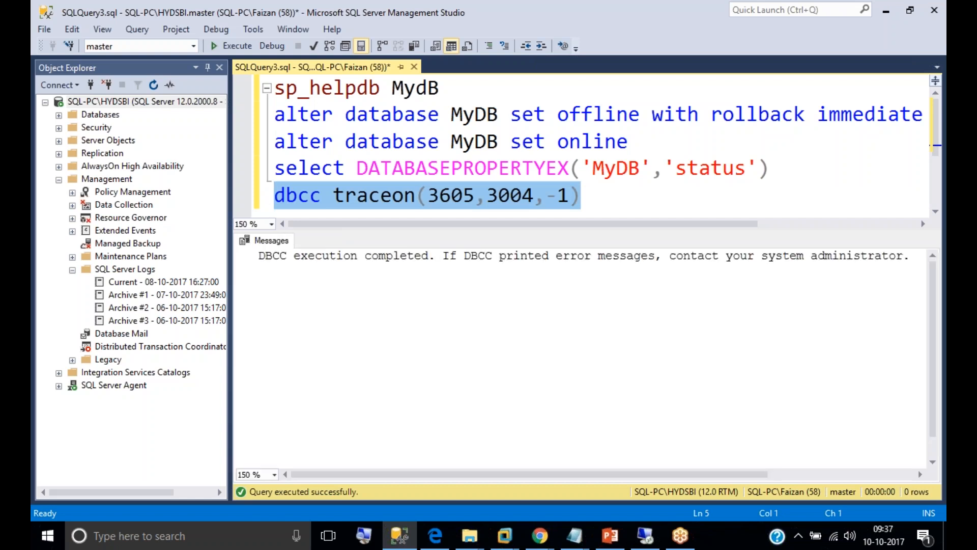
left_click(782, 201)
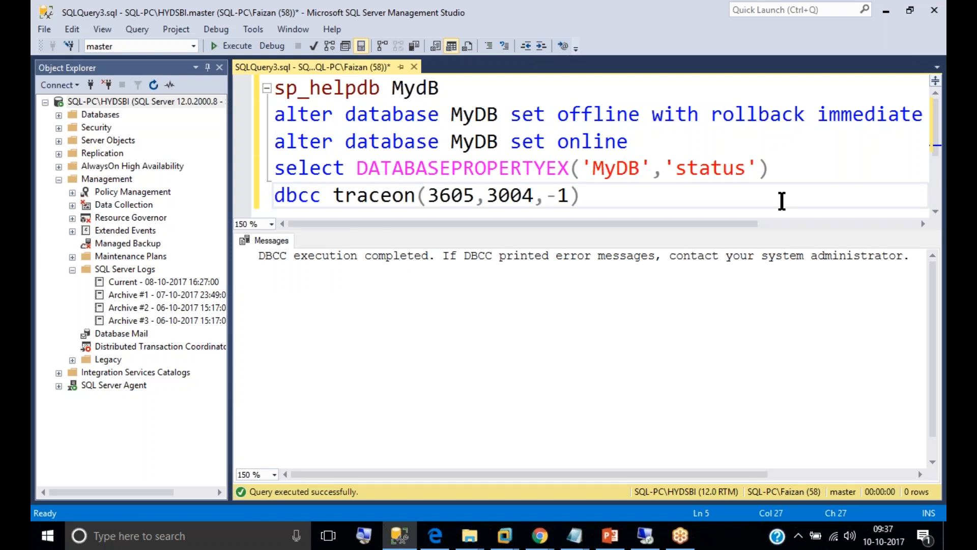
Open a new query and write "backup log MyDB to disk='e:\mssql\backups1\MyDB_Tail.trn'".
key("ctrl+n")
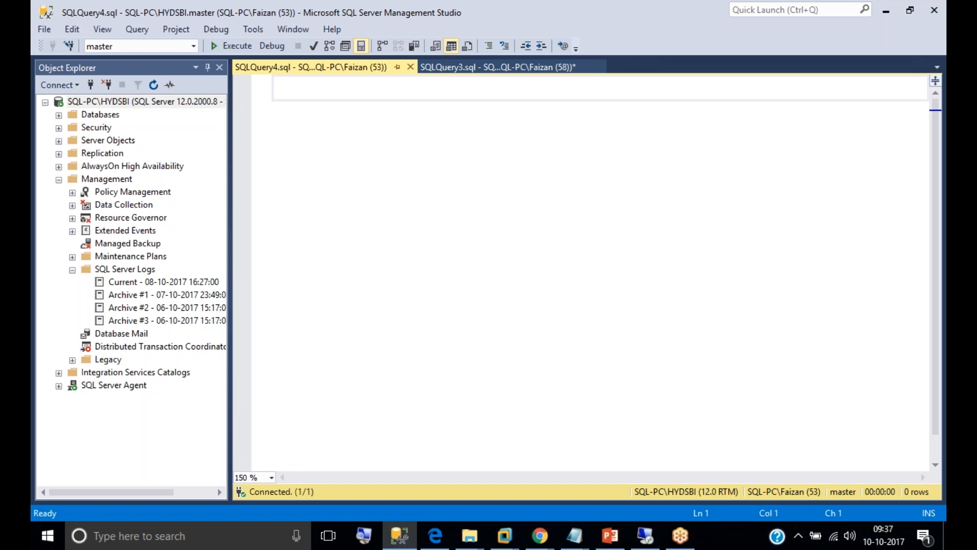
type("backup")
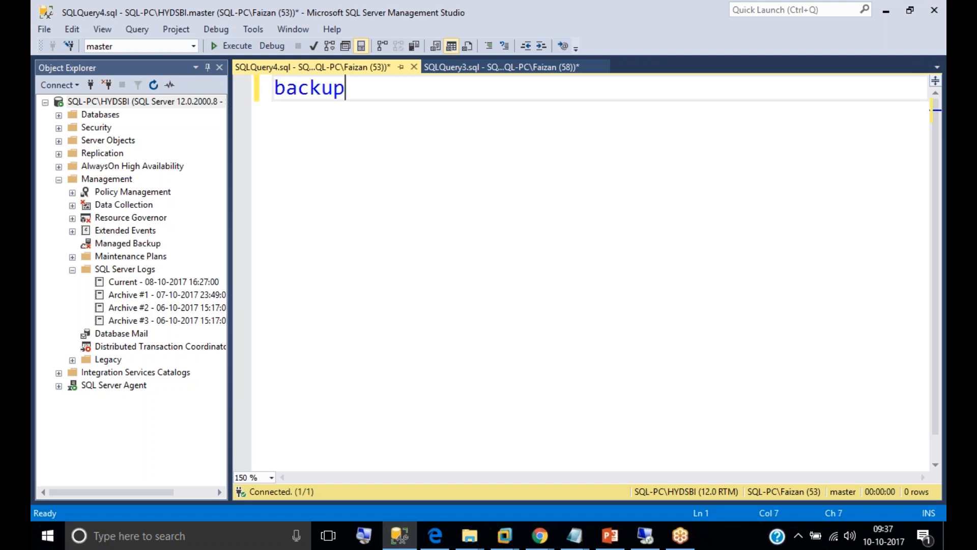
type(" log M")
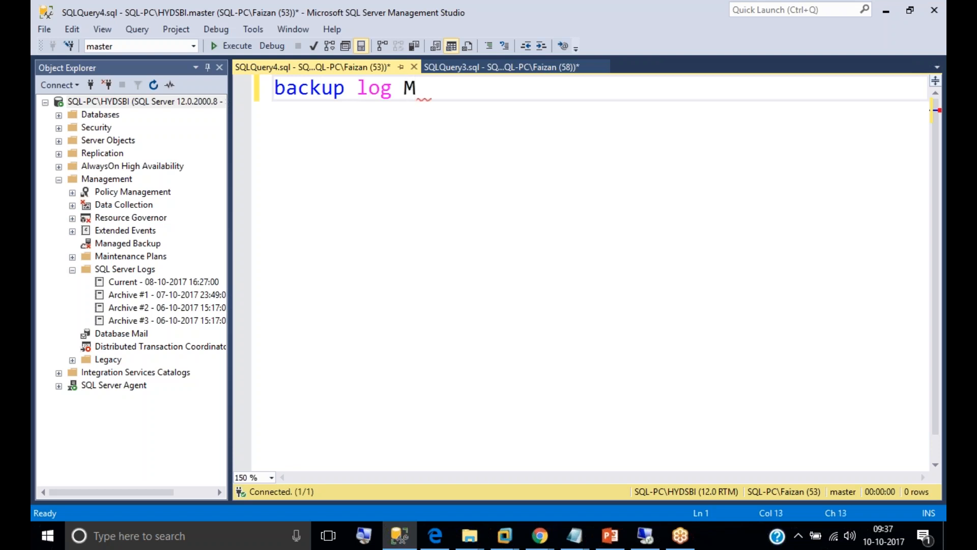
type("yDB to disk")
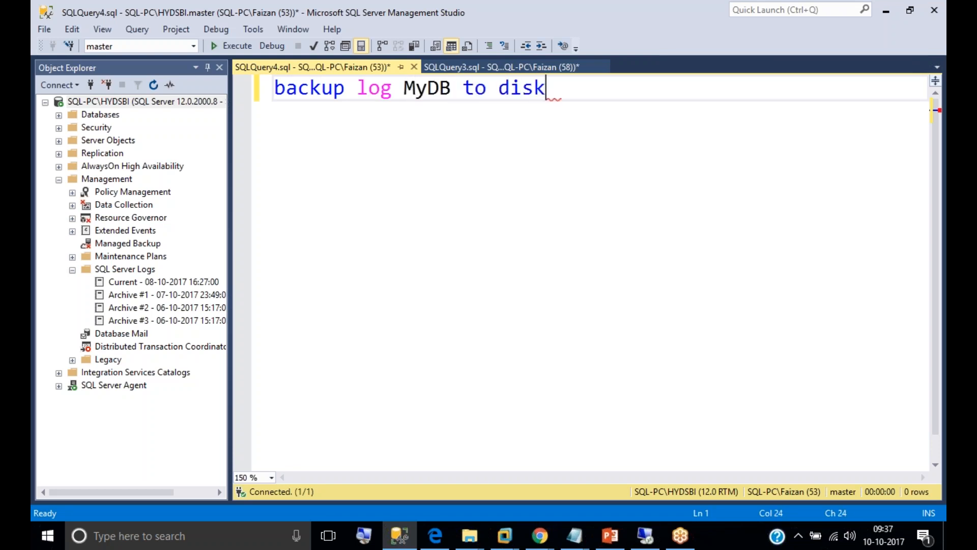
type("='e:\\mss")
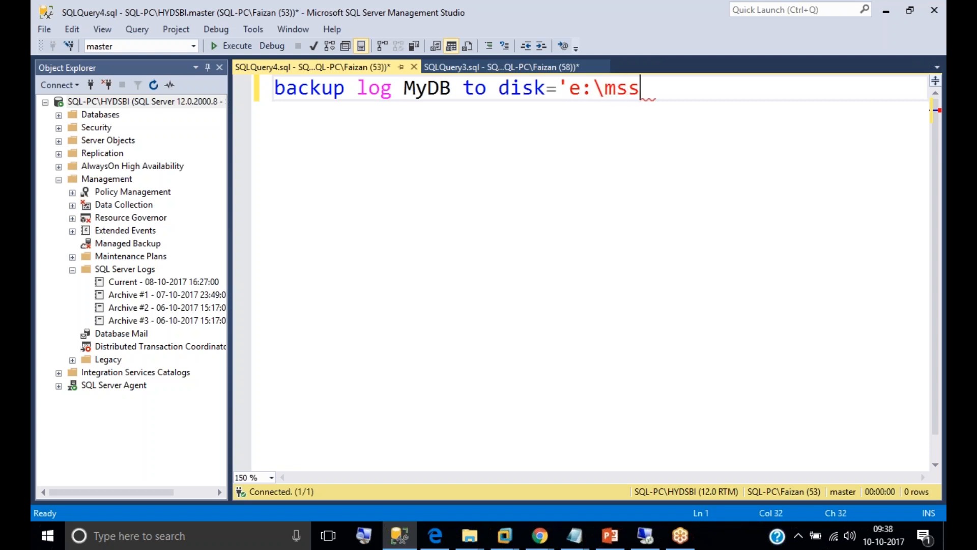
type("ql\\backups")
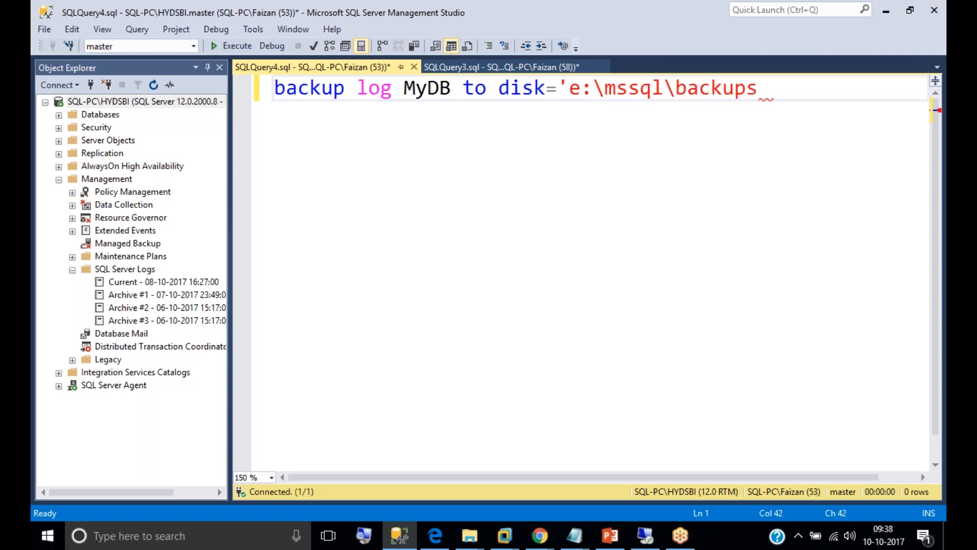
type("1\\My")
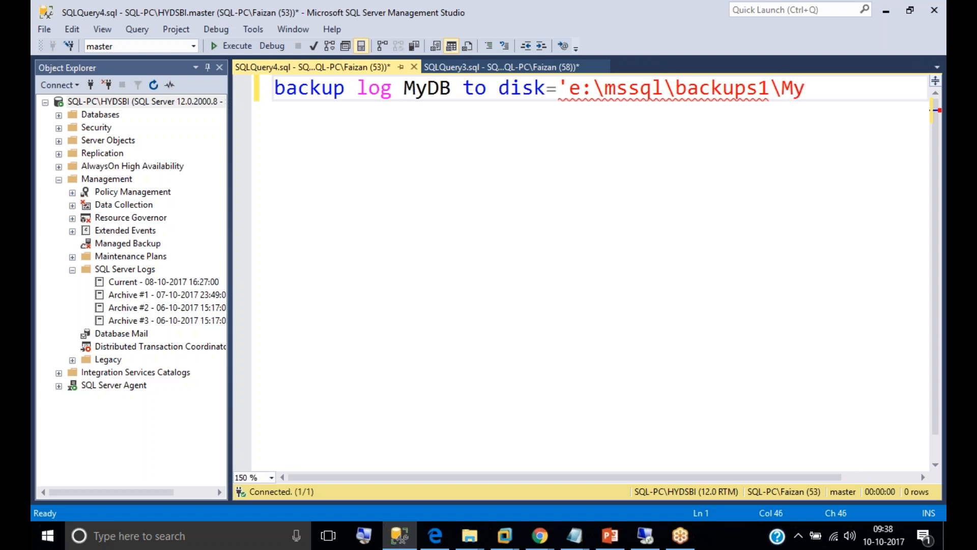
type("DB)")
key("BackSpace")
type("_")
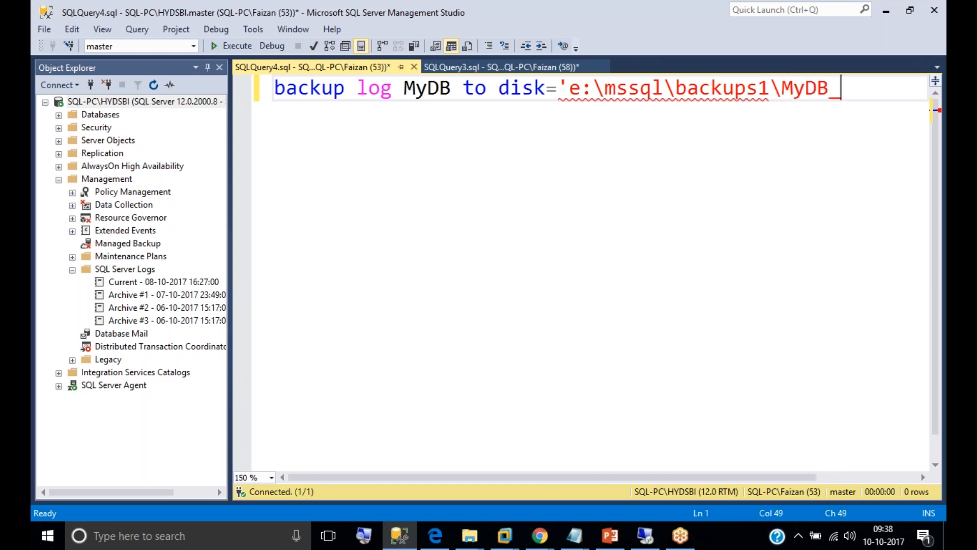
type("Tail.trn")
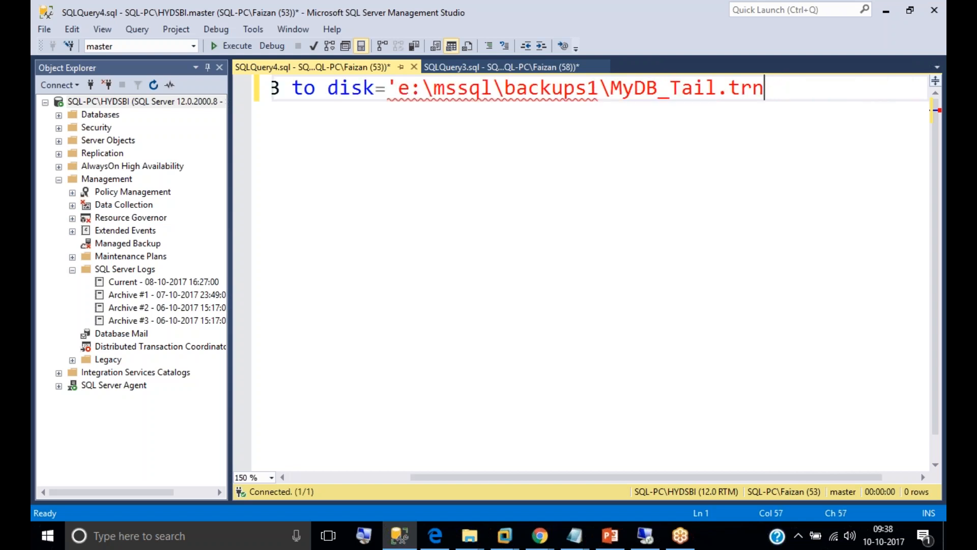
type("'")
key("Return")
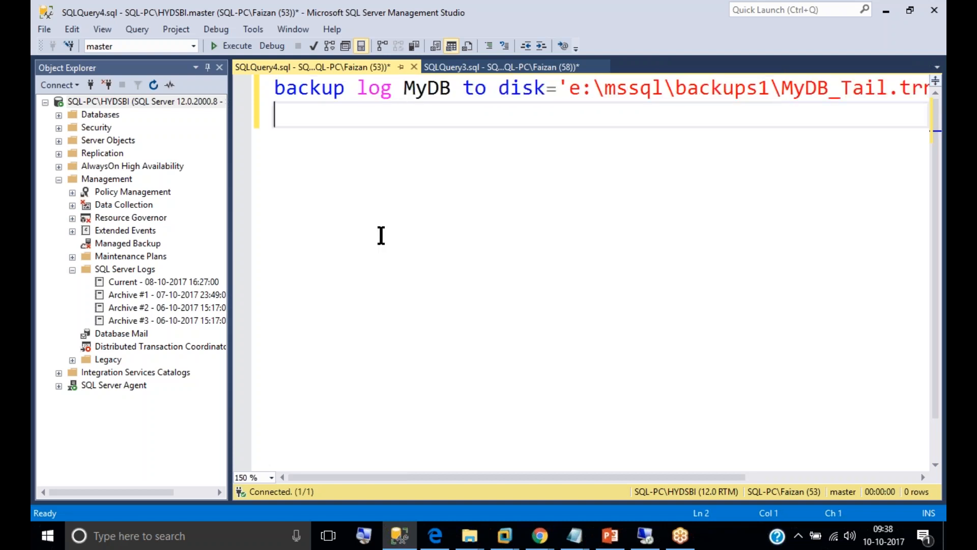
Widen the query area to show the whole log backup statement, try to execute it, and examine the output in an enlarged messages area.
left_click_drag(230, 239, 145, 222)
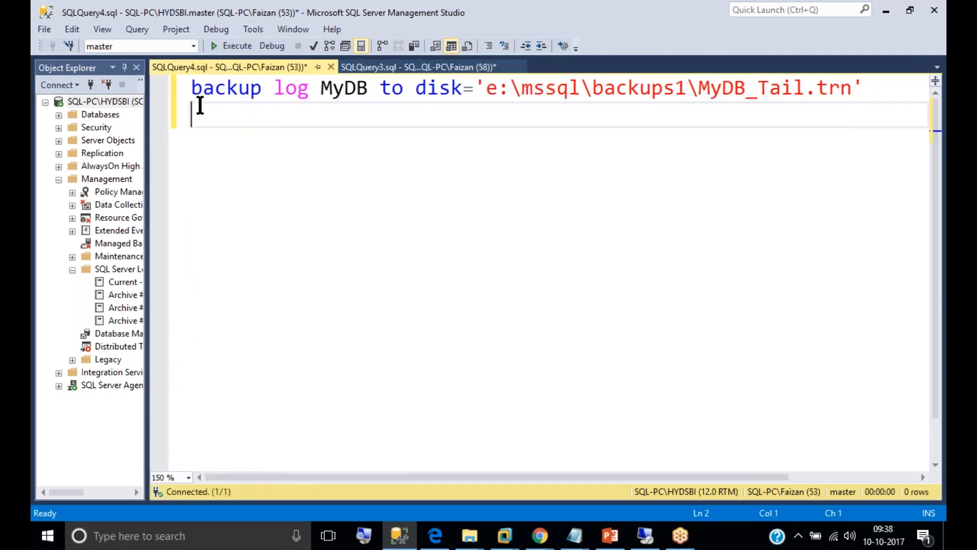
left_click_drag(197, 104, 191, 96)
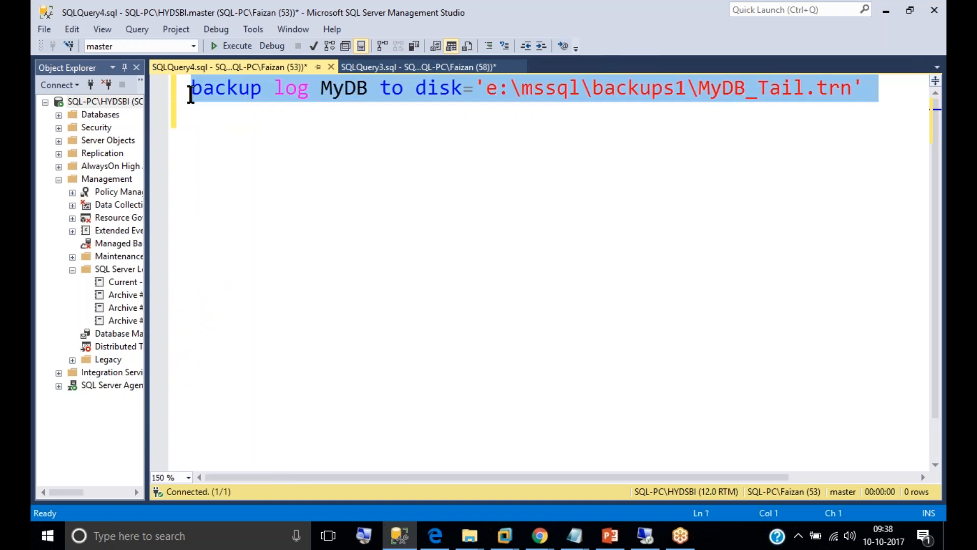
left_click(242, 49)
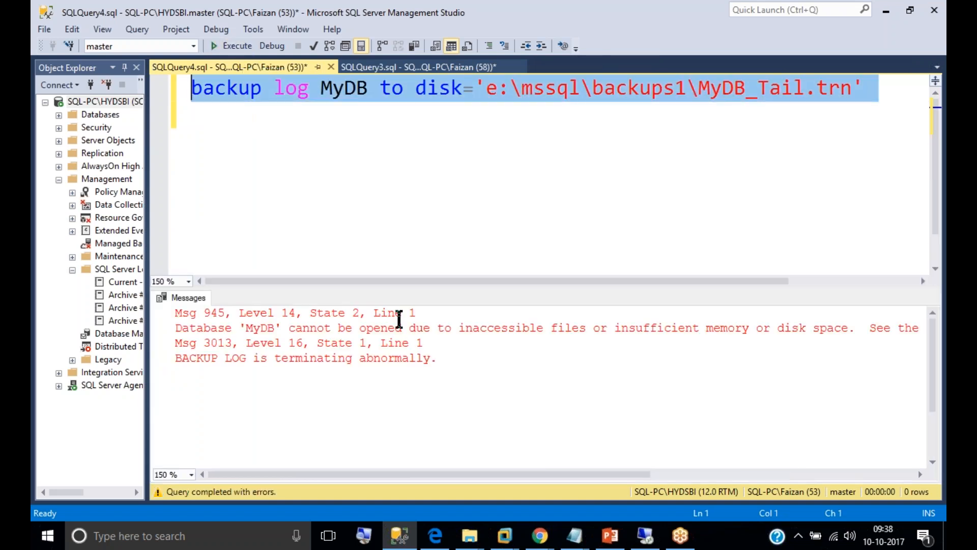
left_click_drag(406, 289, 416, 216)
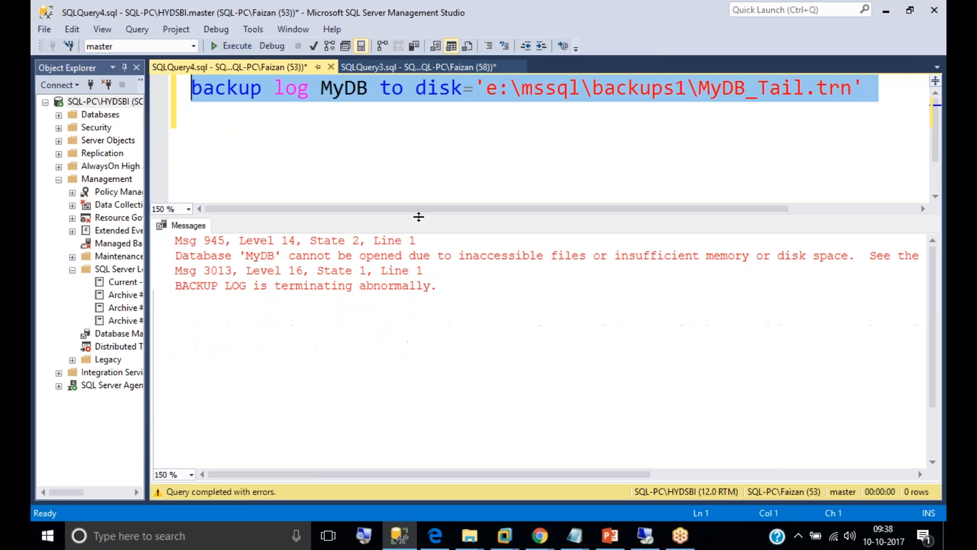
left_click_drag(331, 262, 531, 258)
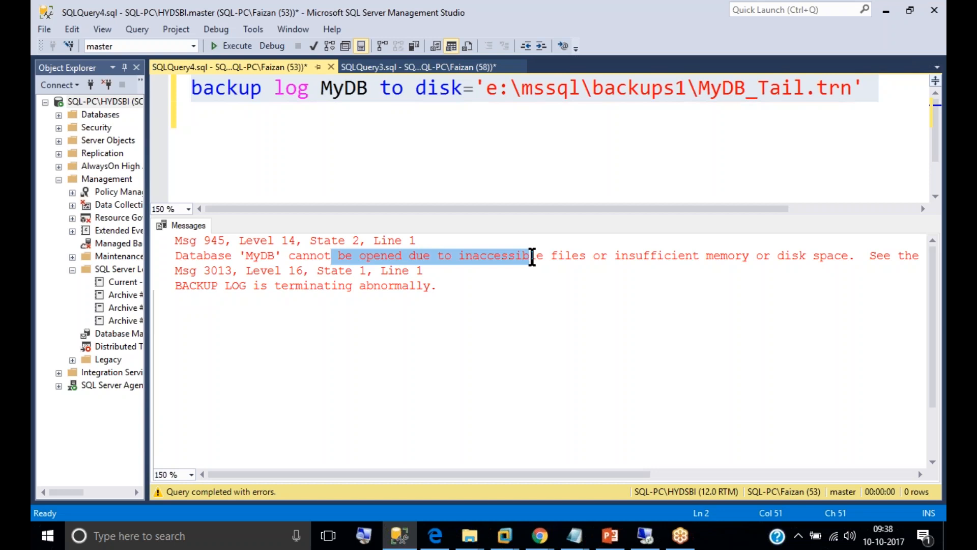
left_click(498, 162)
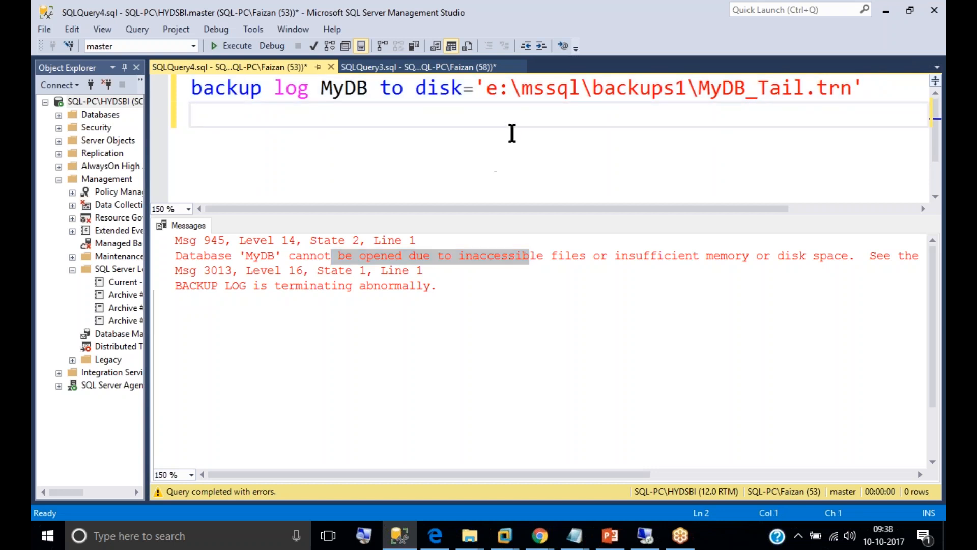
Add "with no_truncate" to the MyDB log backup statement and execute the whole statement.
type("with")
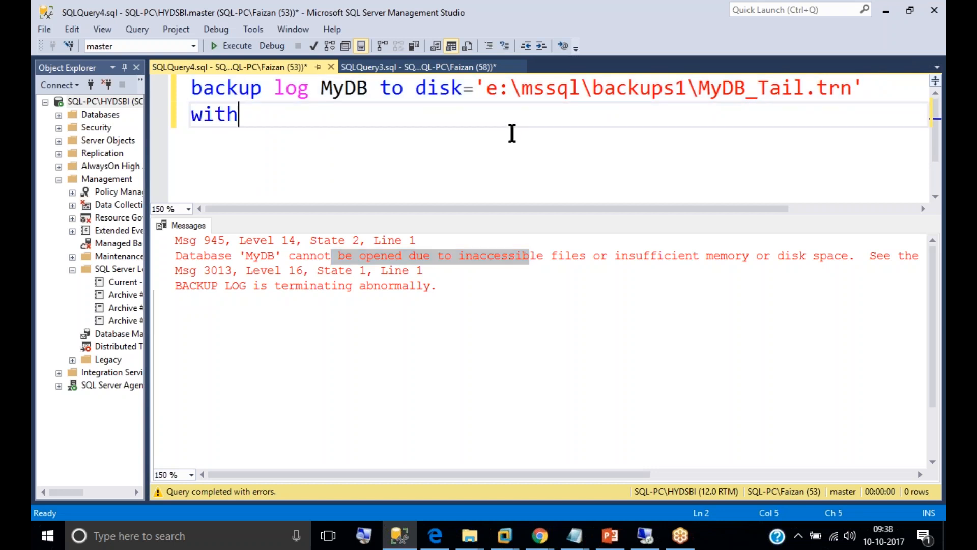
type(" no_truncate")
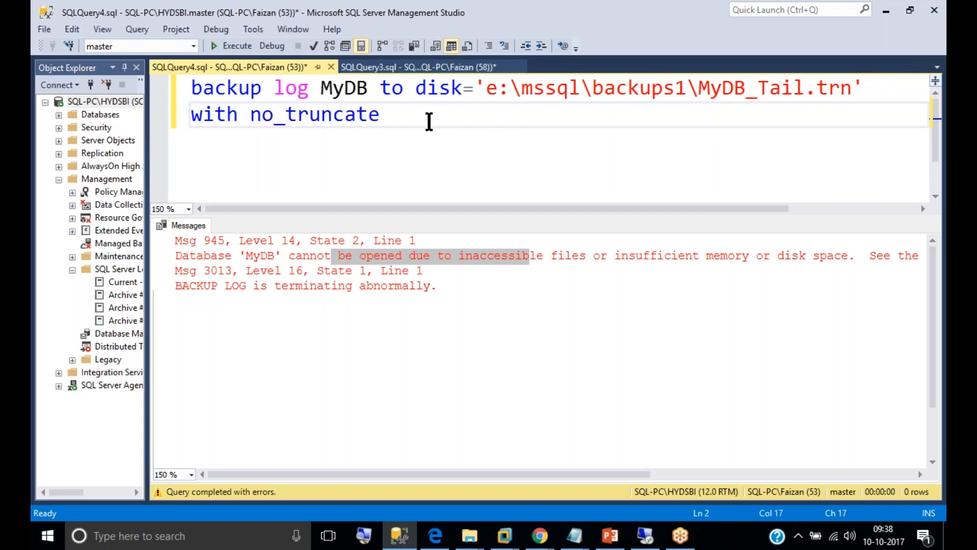
left_click_drag(428, 121, 170, 84)
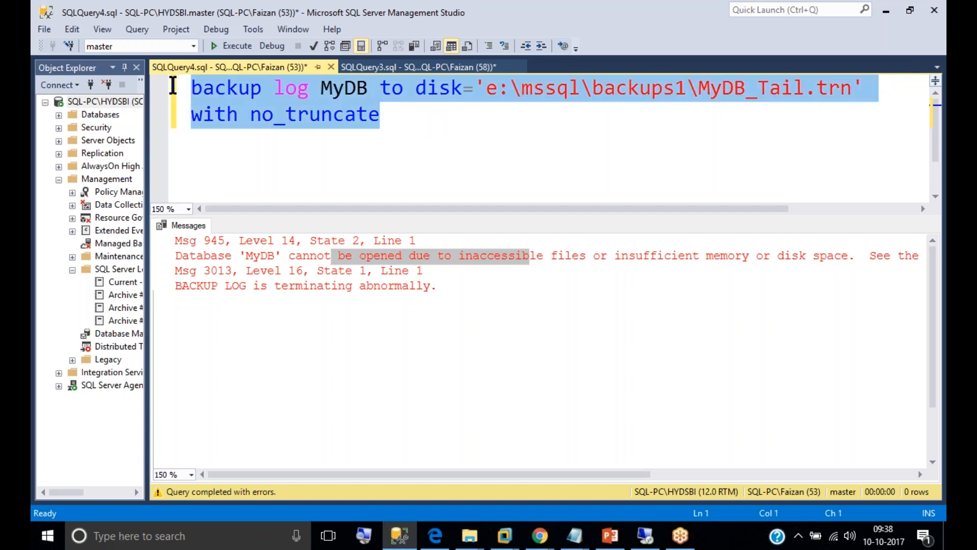
left_click(231, 46)
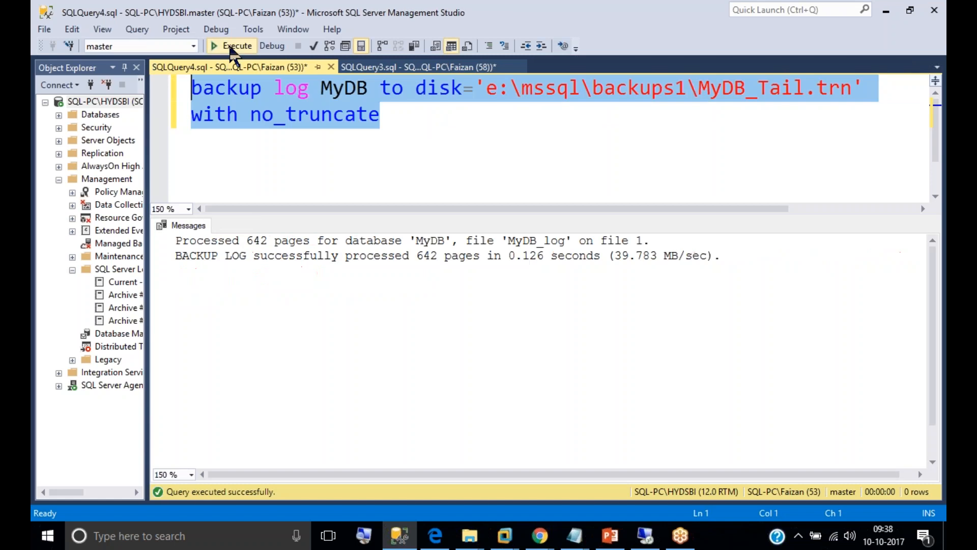
left_click(367, 128)
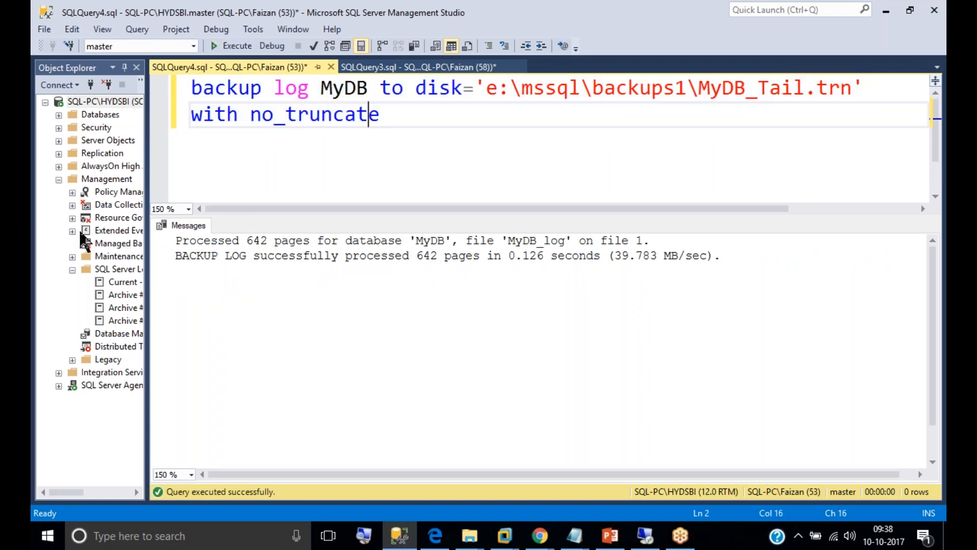
Open the current SQL Server log in a maximized viewer and examine the "SafeCheckpoint skipped" entry under magnification.
double_click(112, 285)
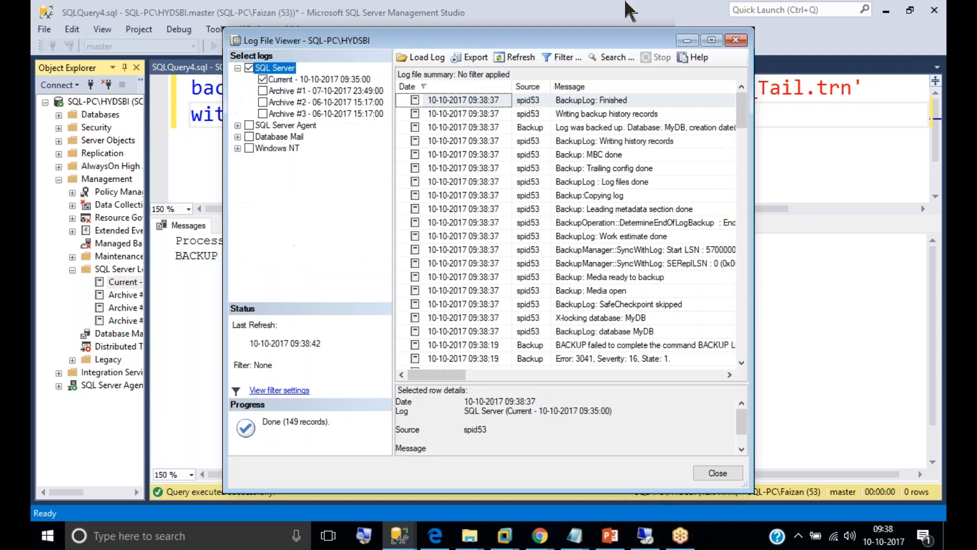
double_click(602, 36)
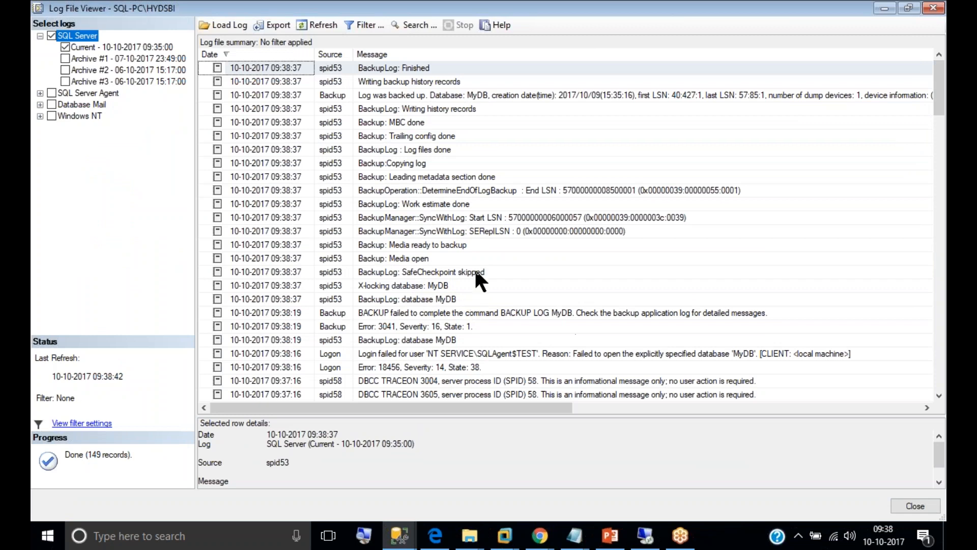
left_click(487, 273)
key("super+plus")
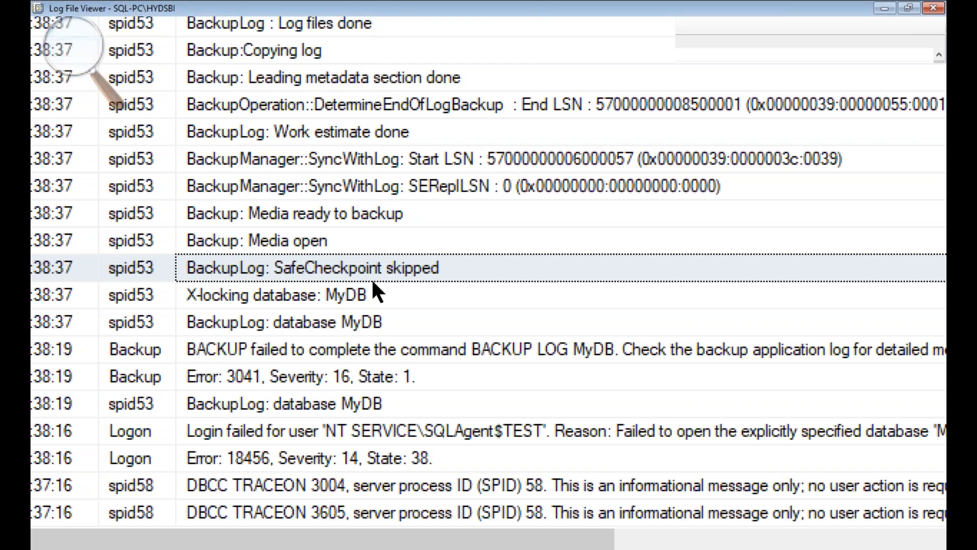
key("super+Escape")
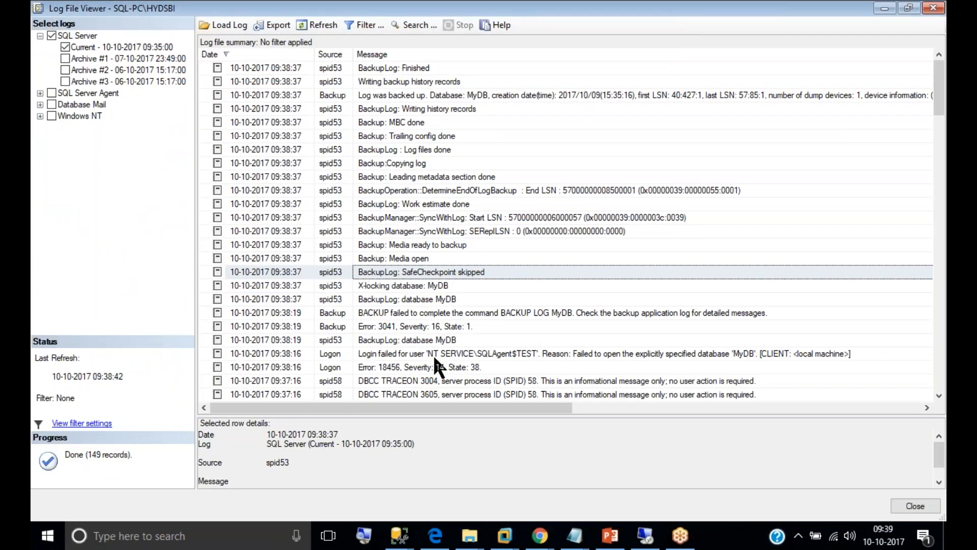
Review the MyDB log backup entries from the 09:38:19 attempt up to the newest entry and close the log viewer.
left_click(438, 338)
left_click(436, 302)
left_click(441, 258)
left_click(440, 234)
left_click(465, 95)
left_click(467, 68)
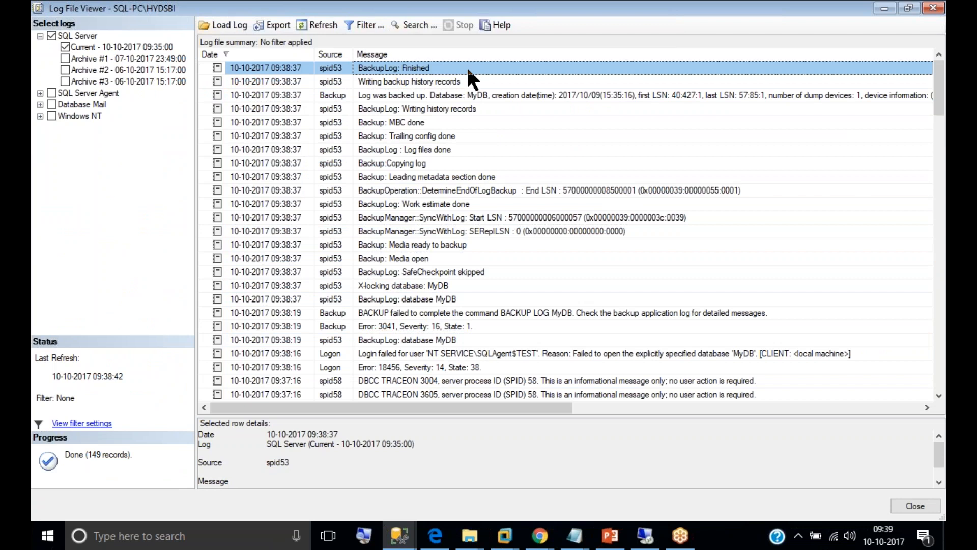
key("Escape")
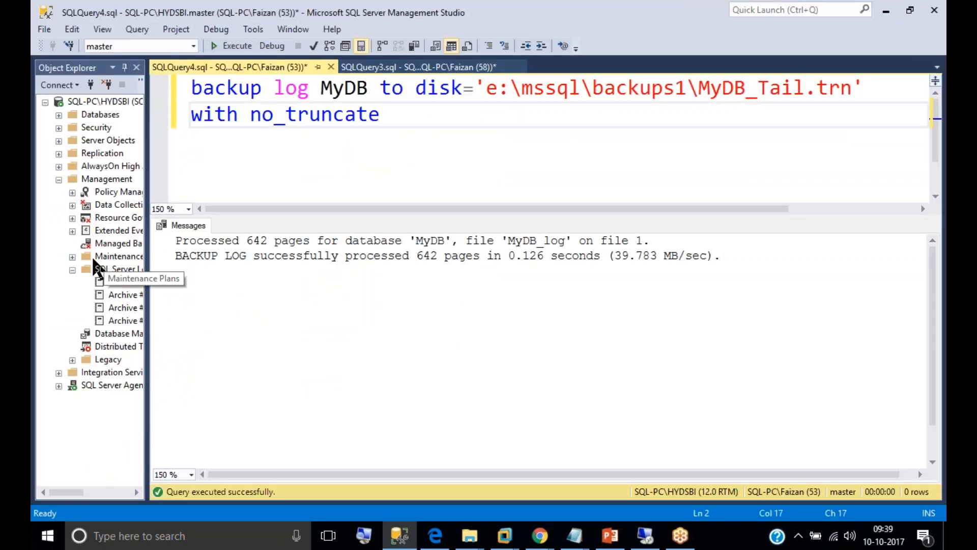
Collapse the SQL Server Logs and Management folders and widen Object Explorer.
left_click(73, 270)
left_click_drag(147, 156, 191, 156)
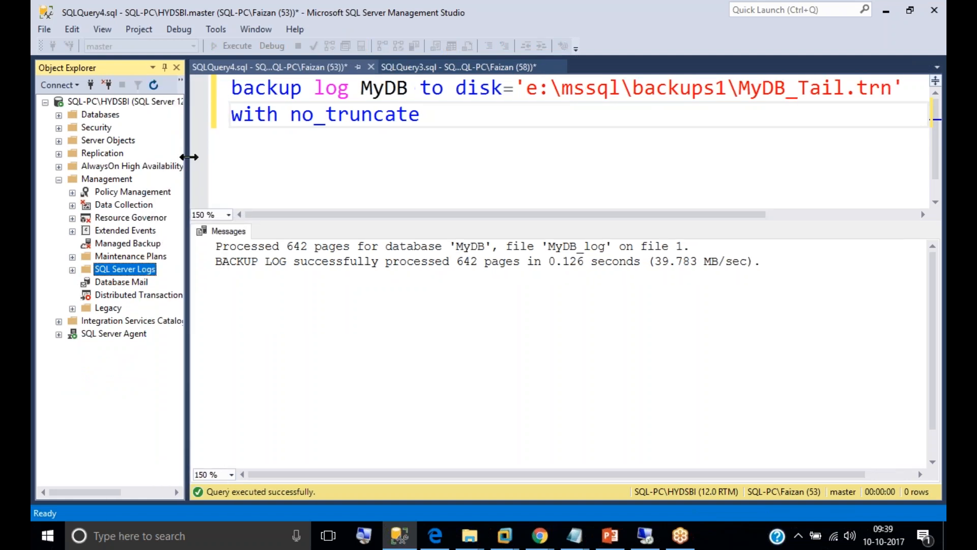
left_click(457, 125)
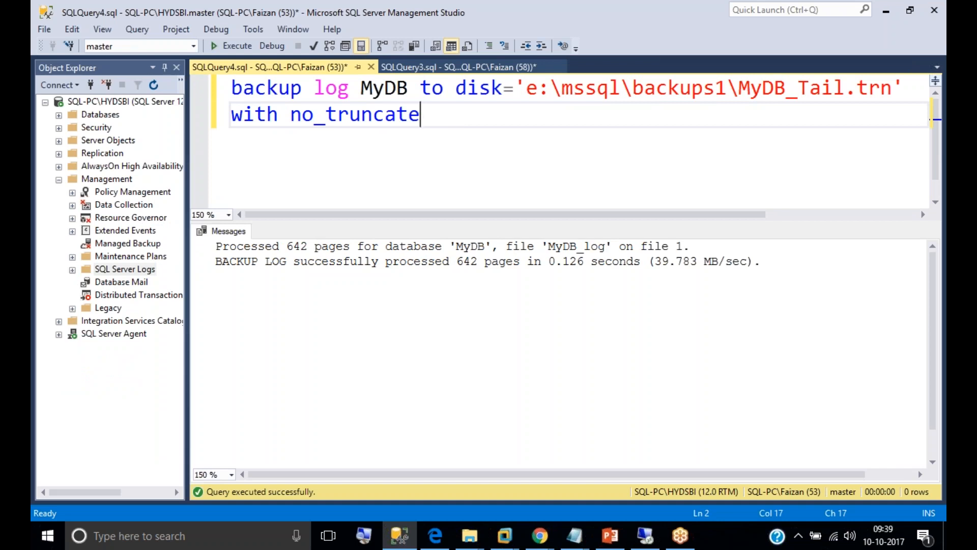
left_click(59, 178)
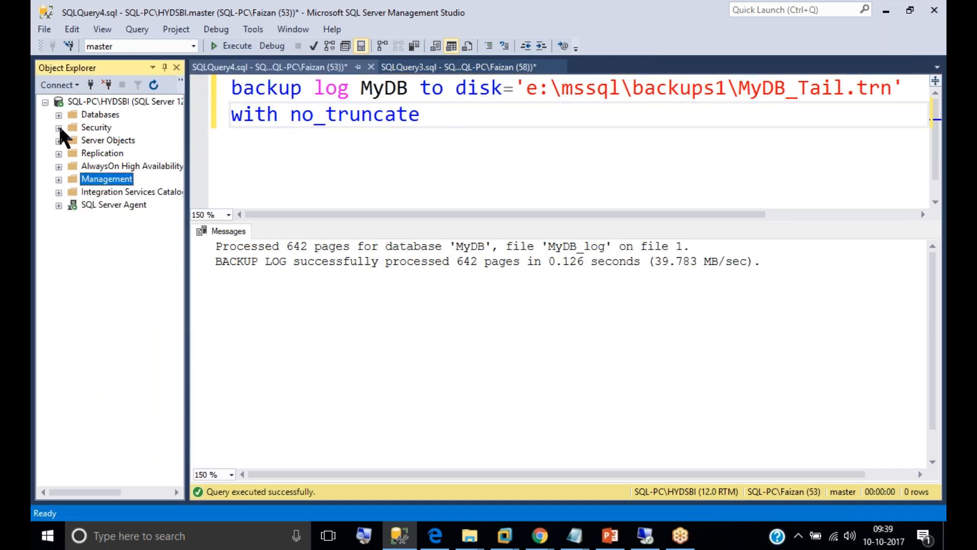
Start a database restore with a device as its source and open the browser for adding a backup file.
right_click(103, 115)
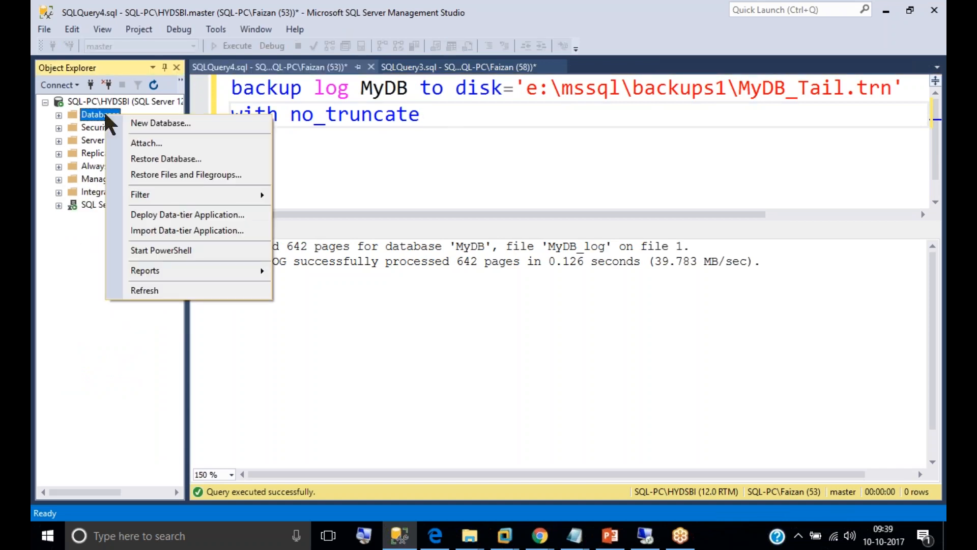
left_click(215, 159)
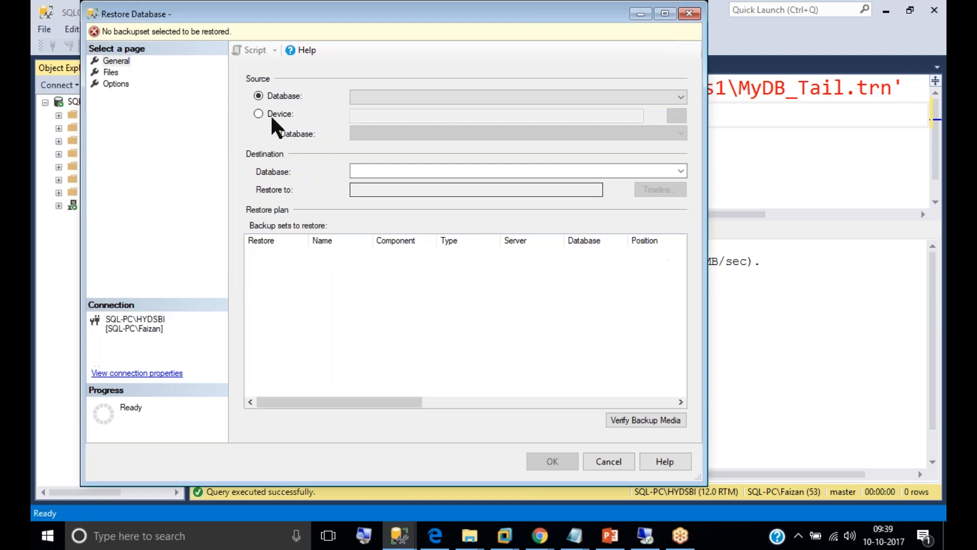
left_click(259, 114)
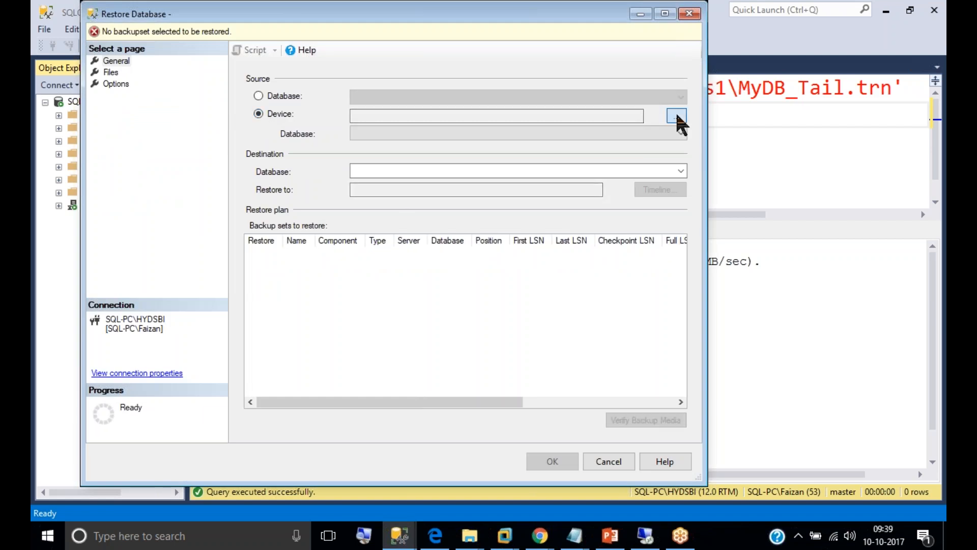
left_click(677, 116)
left_click(534, 202)
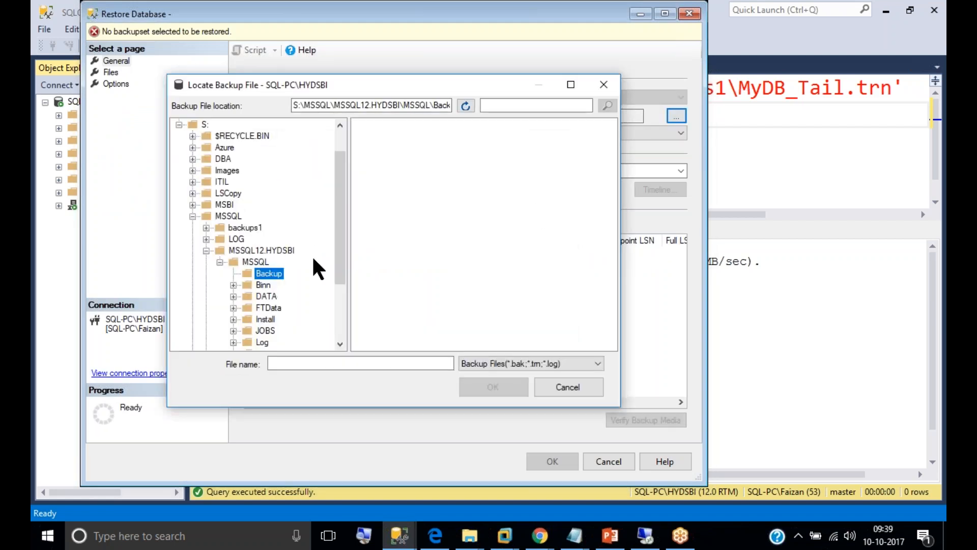
Select E:\MSSQL\Backups1\MyDB.bak as the backup file to restore and confirm the backup device.
left_click(192, 216)
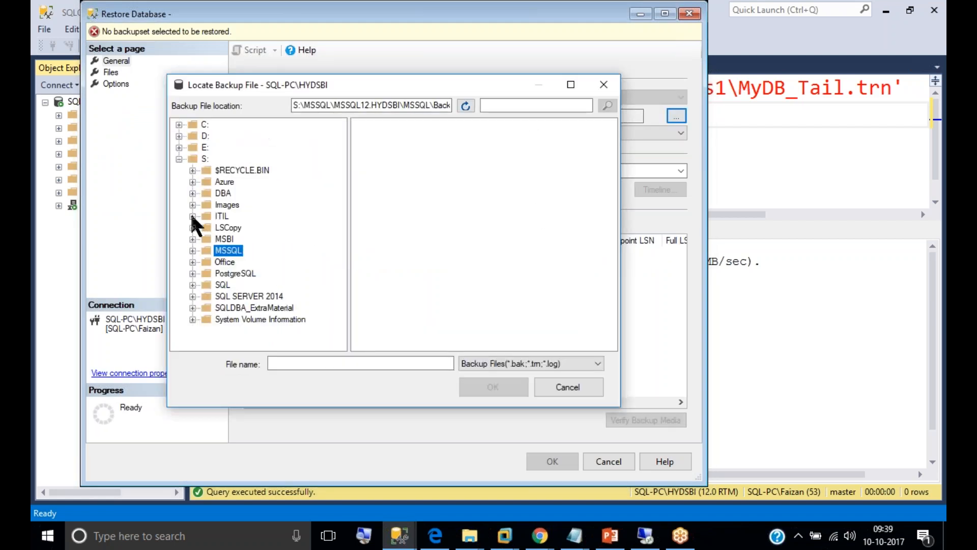
left_click(179, 158)
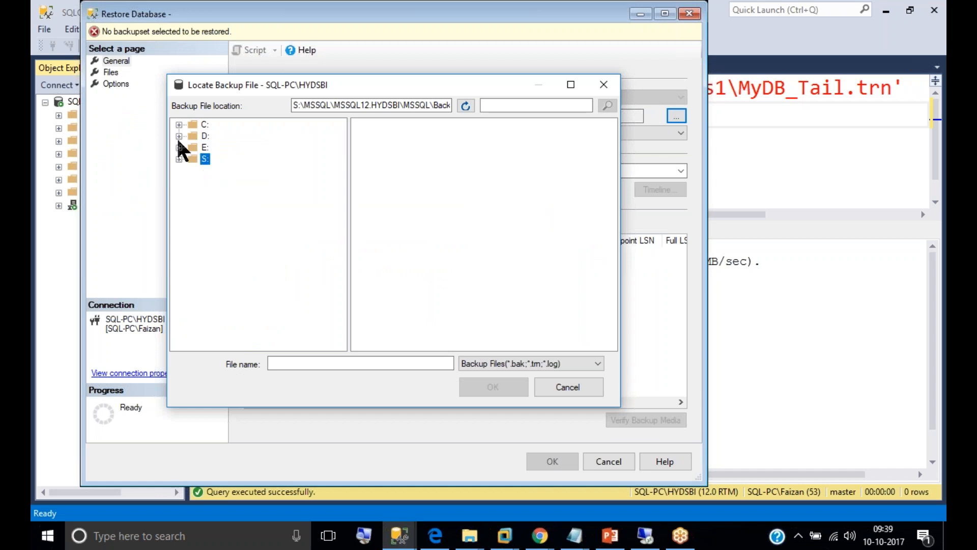
left_click(179, 136)
left_click(178, 135)
left_click(179, 147)
left_click(220, 205)
double_click(220, 206)
left_click(247, 216)
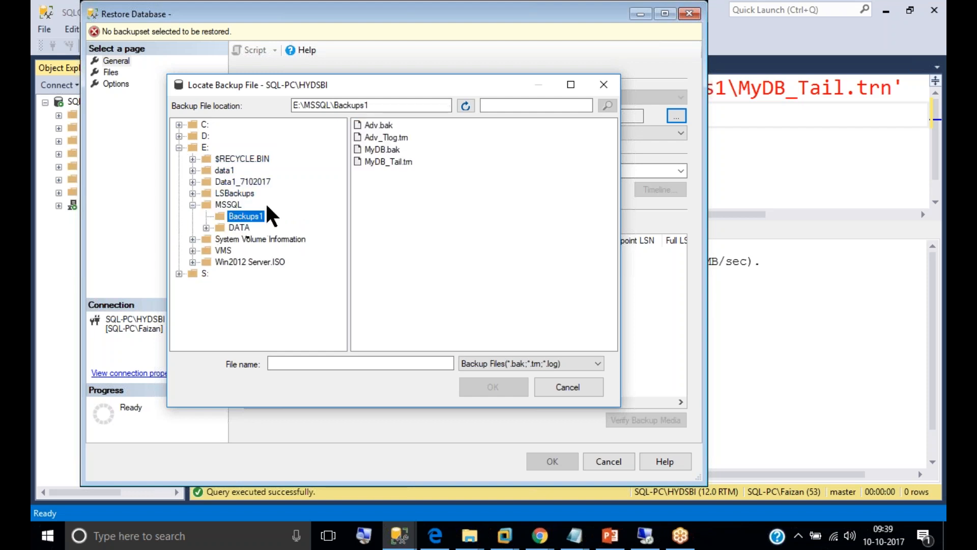
left_click(379, 150)
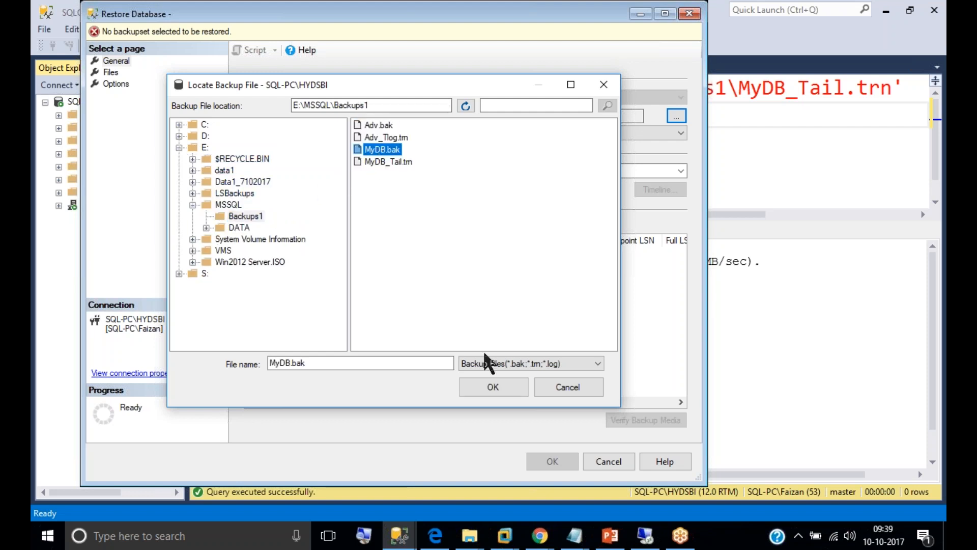
left_click(493, 387)
left_click(422, 349)
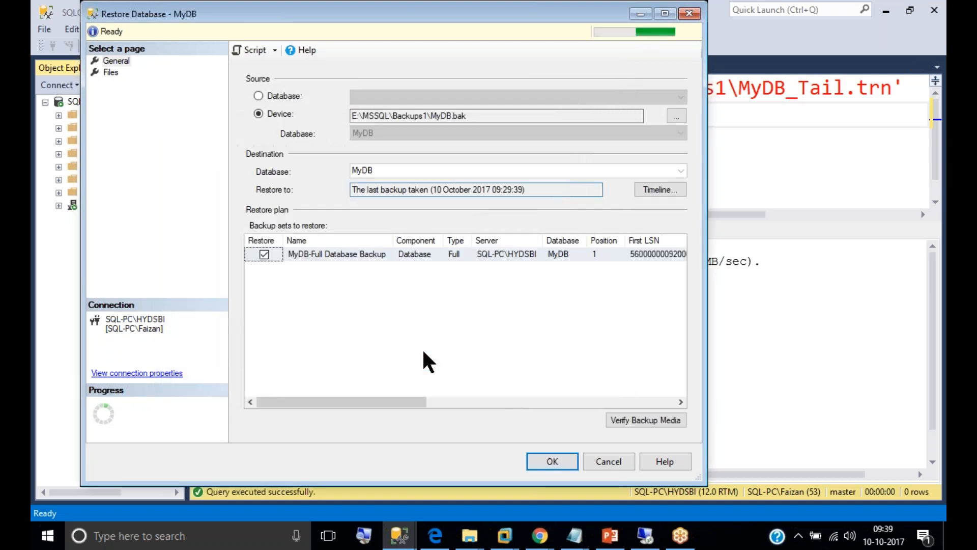
Set the recovery state to RESTORE WITH NORECOVERY and restore the MyDB full backup.
left_click(113, 84)
left_click(407, 148)
left_click(467, 172)
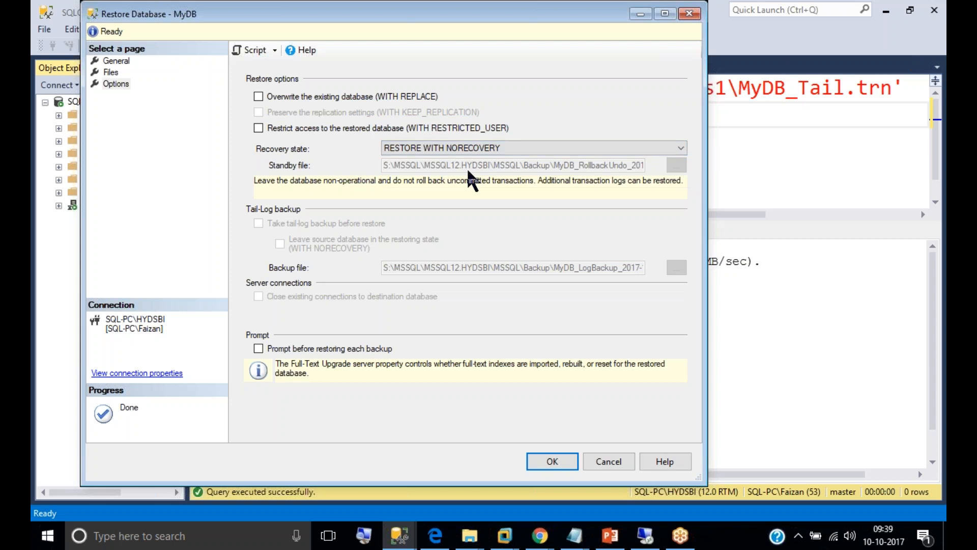
left_click(551, 461)
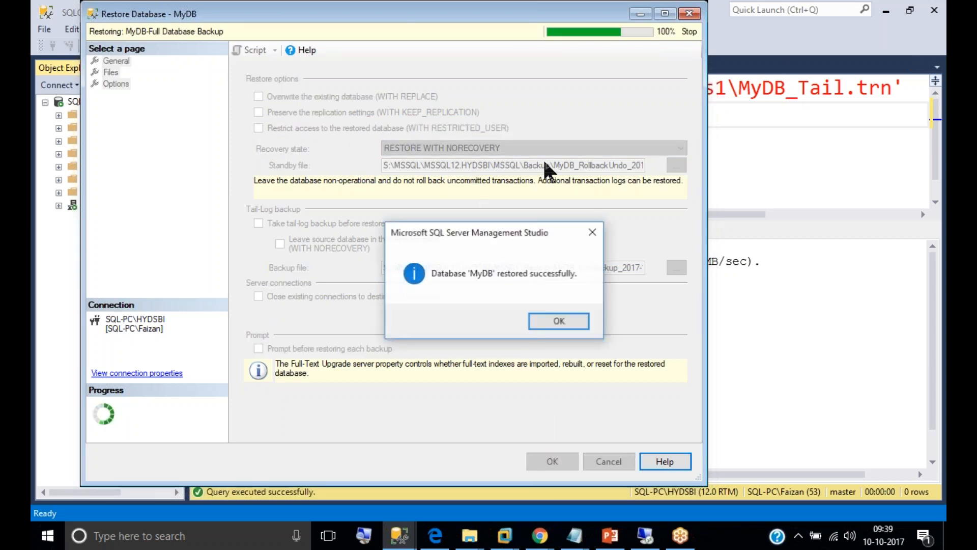
left_click(556, 321)
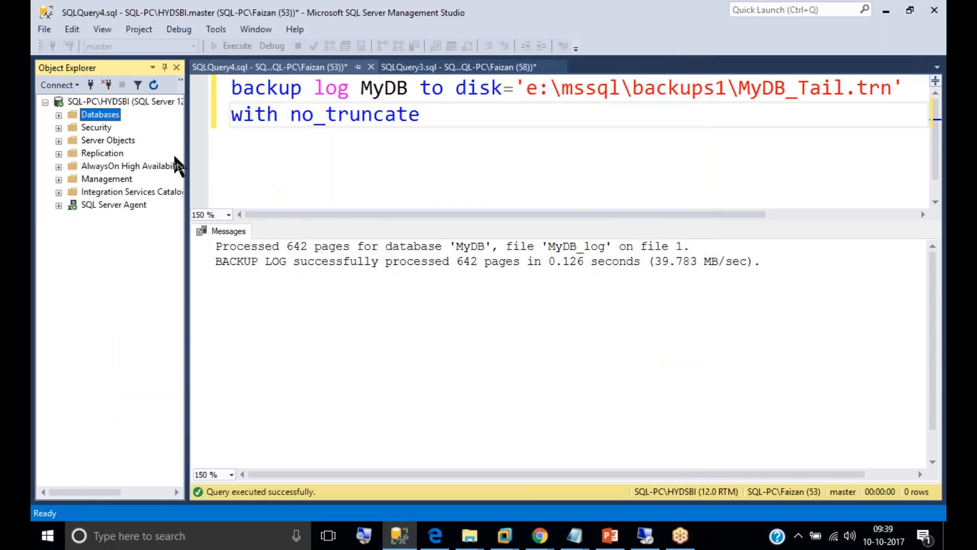
Start a transaction log restore for MyDB from a device and open the browser for adding a backup file.
left_click(59, 115)
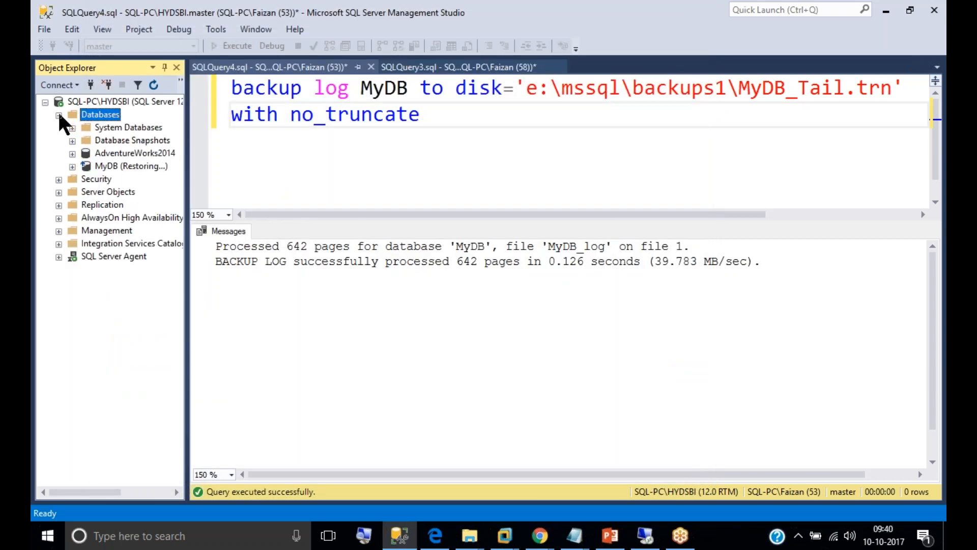
right_click(129, 166)
mouse_move(219, 227)
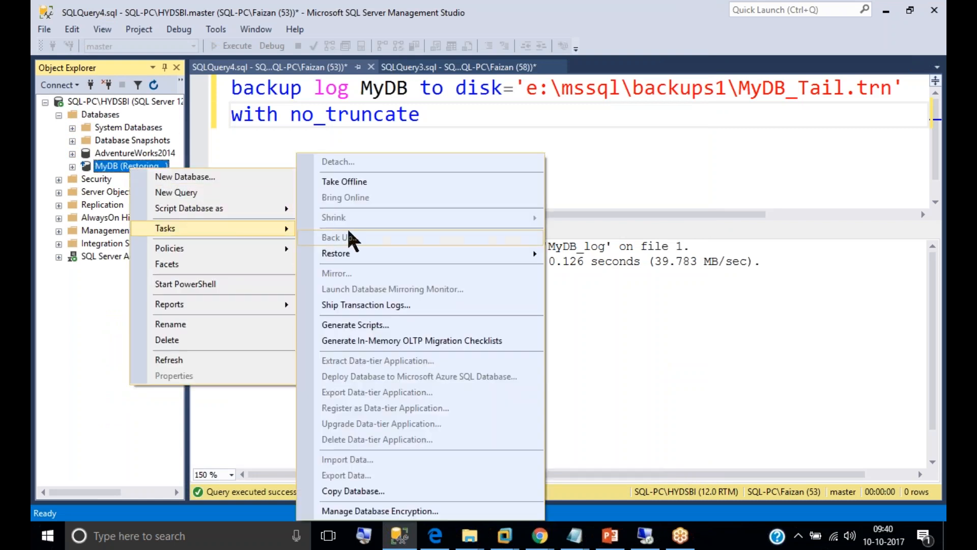
mouse_move(517, 261)
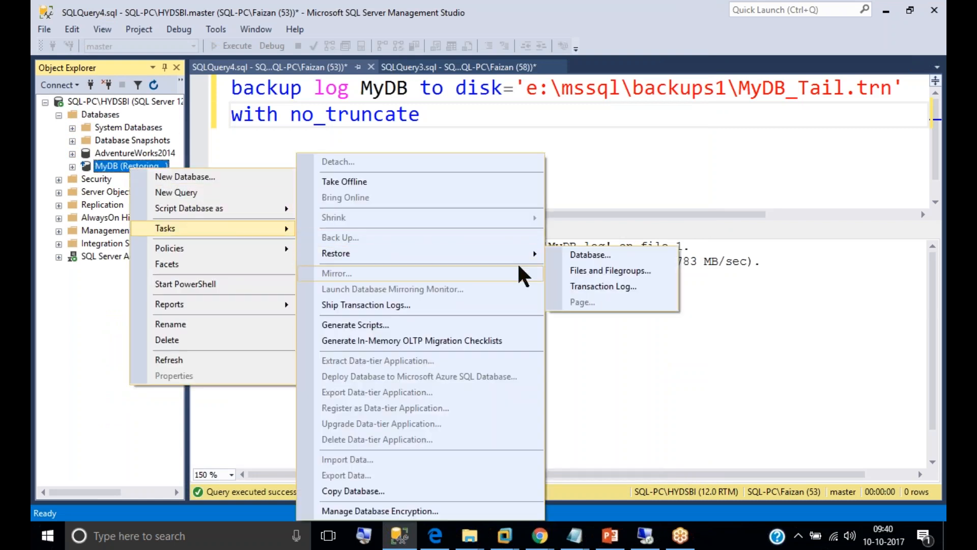
left_click(568, 282)
left_click(402, 191)
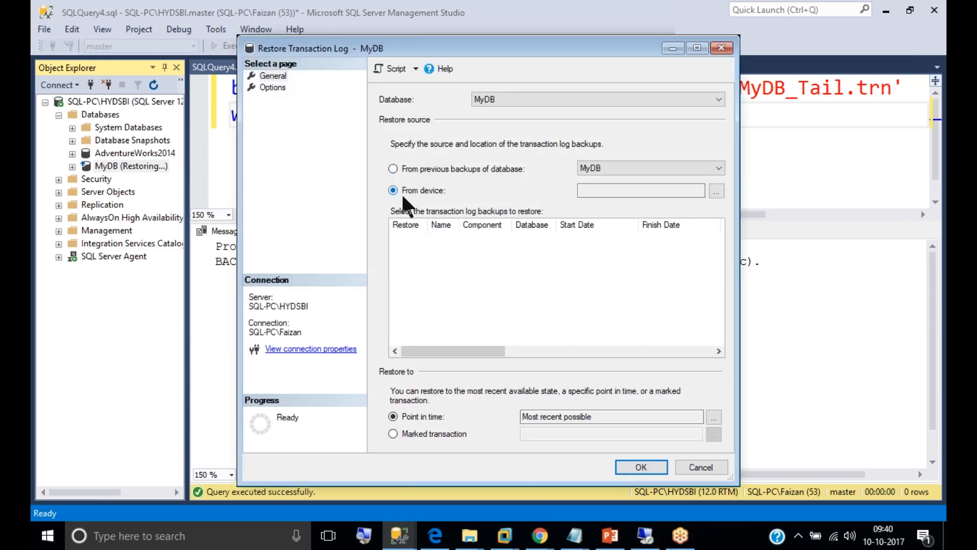
left_click(716, 190)
left_click(612, 222)
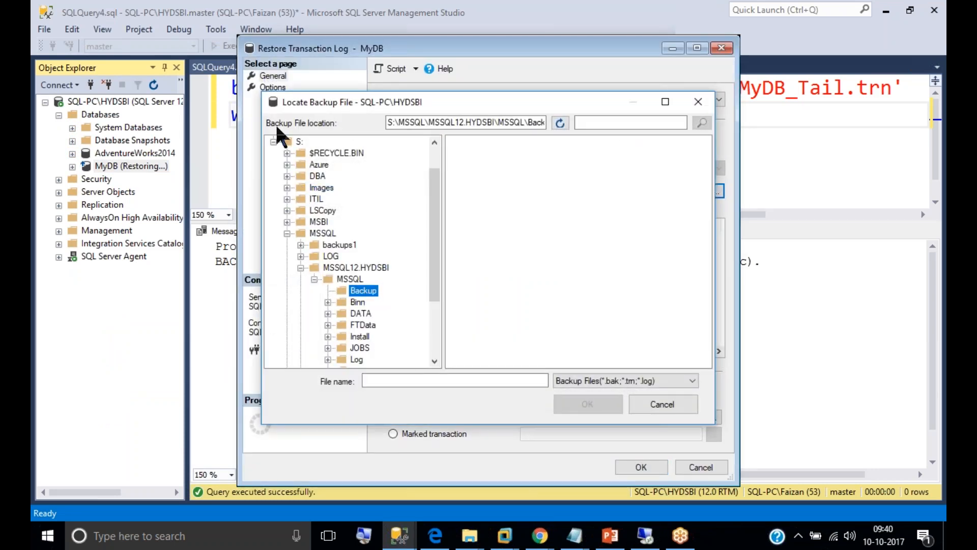
Select E:\MSSQL\Backups1\MyDB_Tail.trn as the transaction log backup file to restore and confirm the backup device.
left_click(274, 141)
left_click(274, 164)
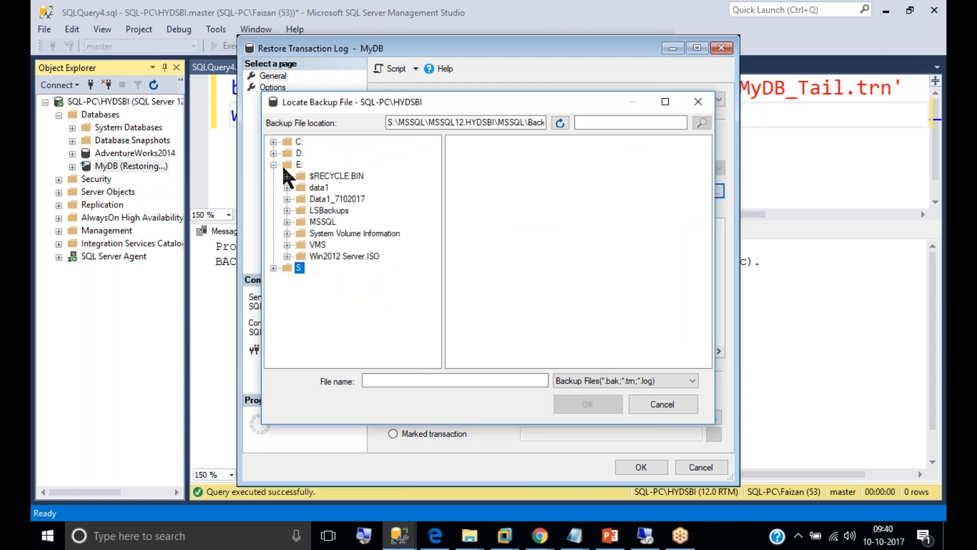
left_click(324, 222)
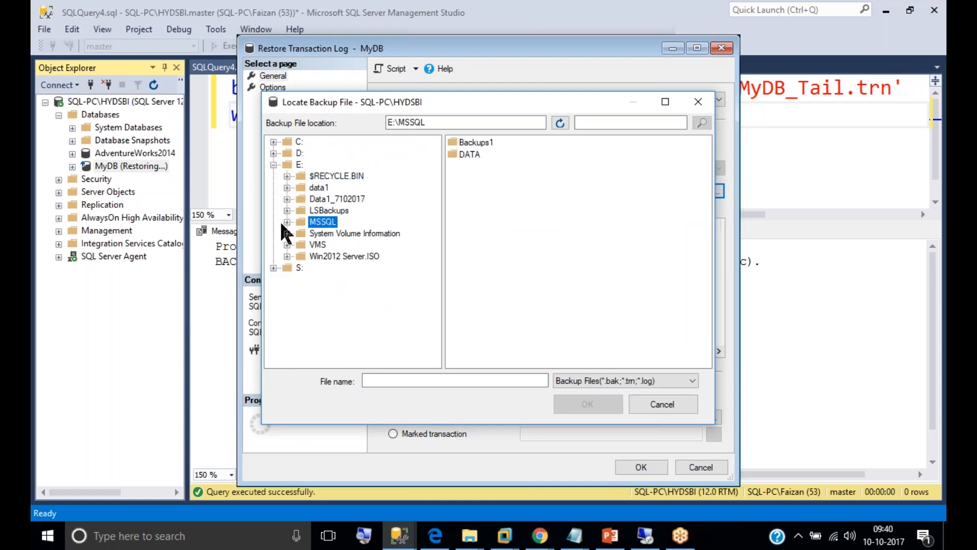
left_click(287, 222)
left_click(340, 233)
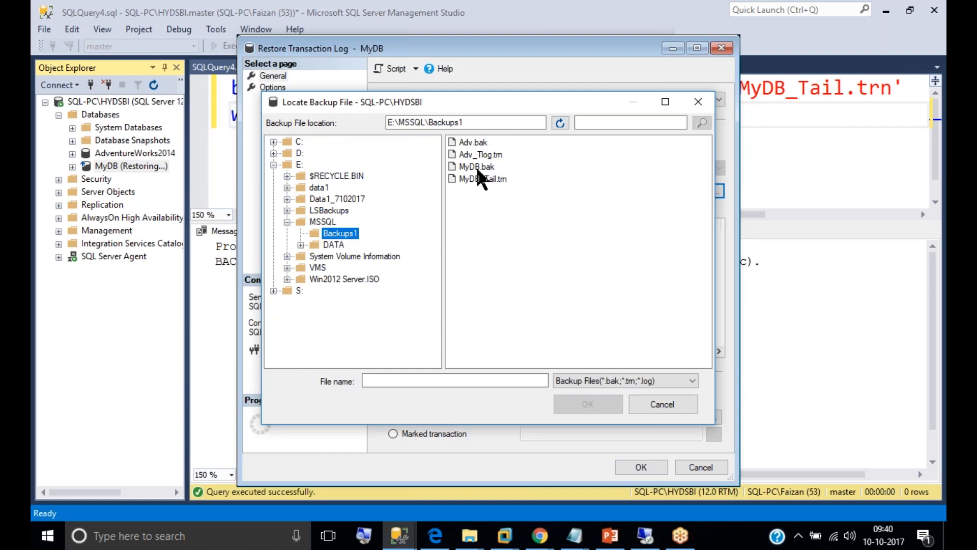
left_click(476, 178)
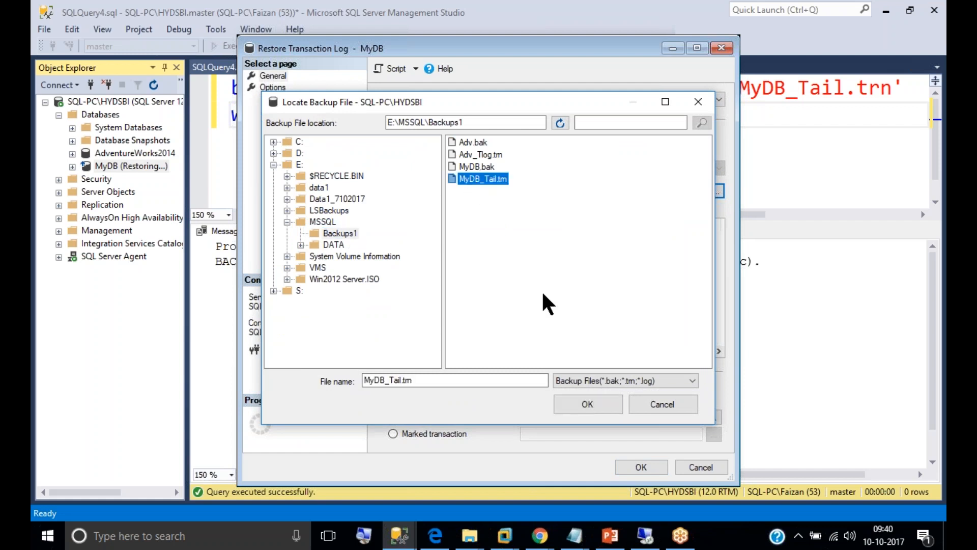
left_click(570, 400)
left_click(498, 363)
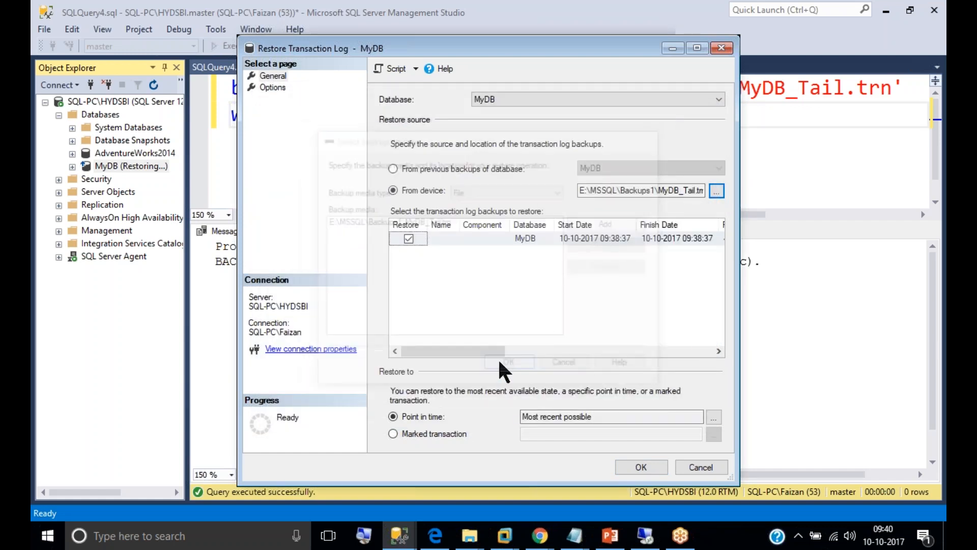
Restore the MyDB tail log backup with the recovery state RESTORE WITH RECOVERY.
left_click(271, 87)
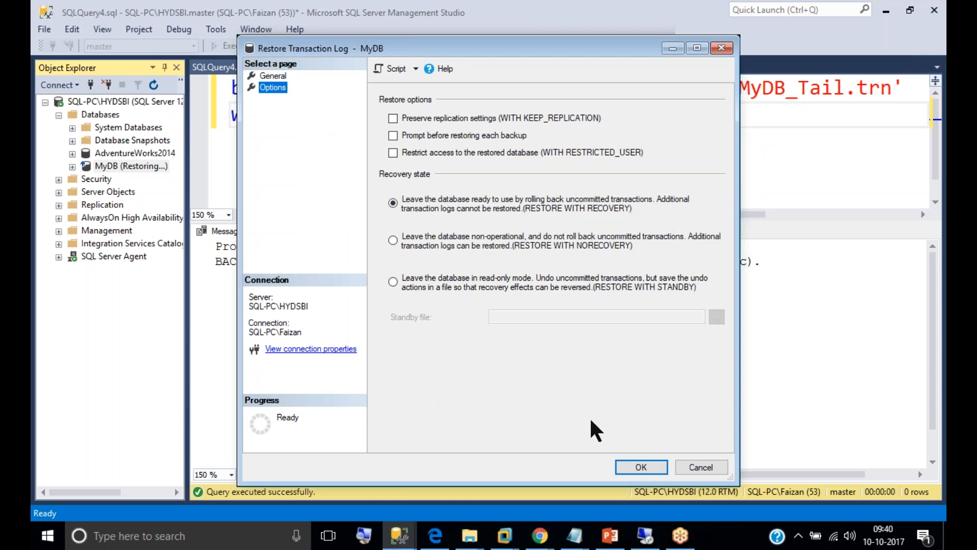
left_click(625, 464)
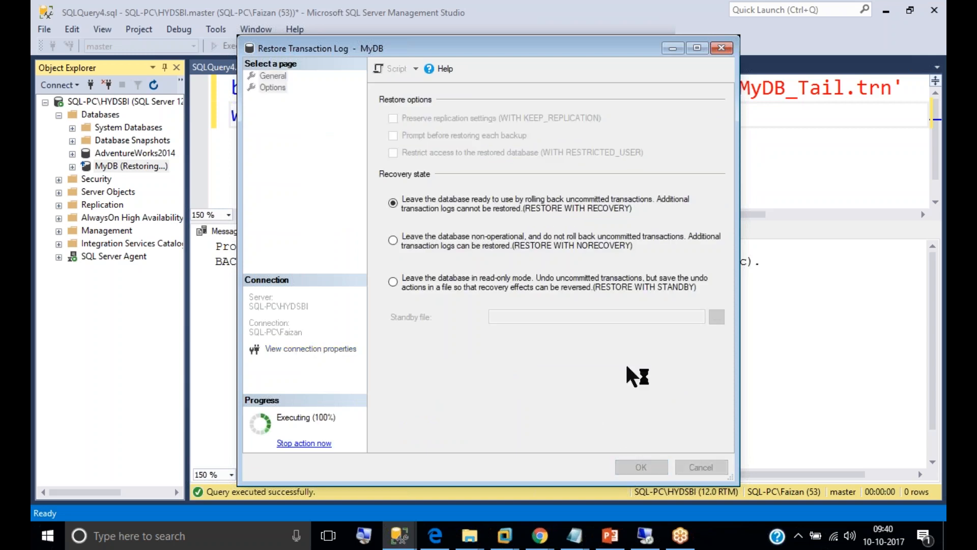
left_click(669, 288)
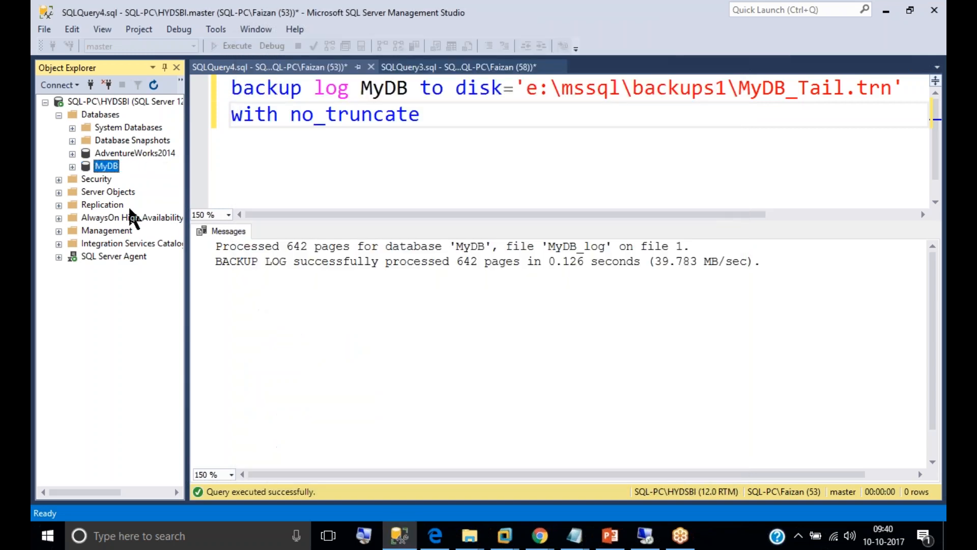
List the tables of MyDB, query the top 1000 rows of dbo.Courses and check rows 4 and 5.
left_click(72, 167)
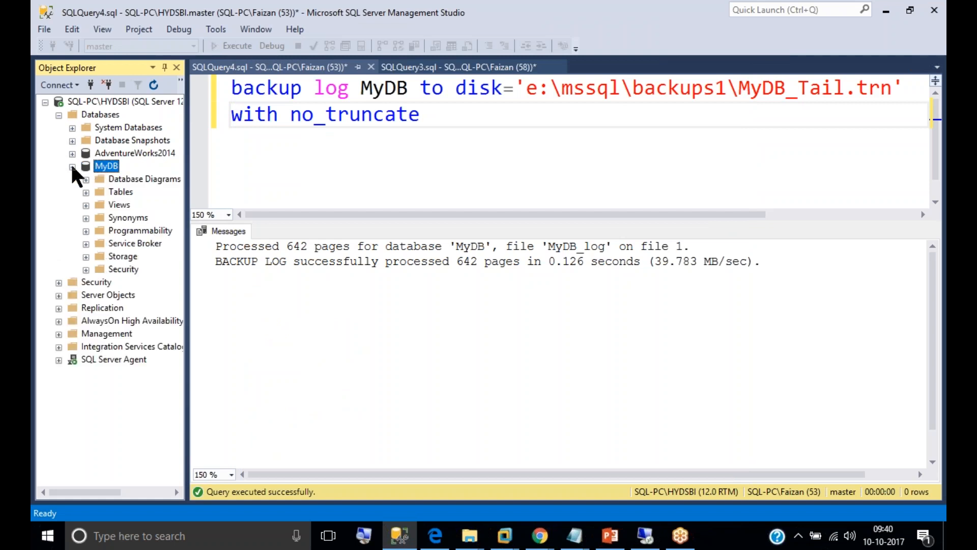
left_click(85, 192)
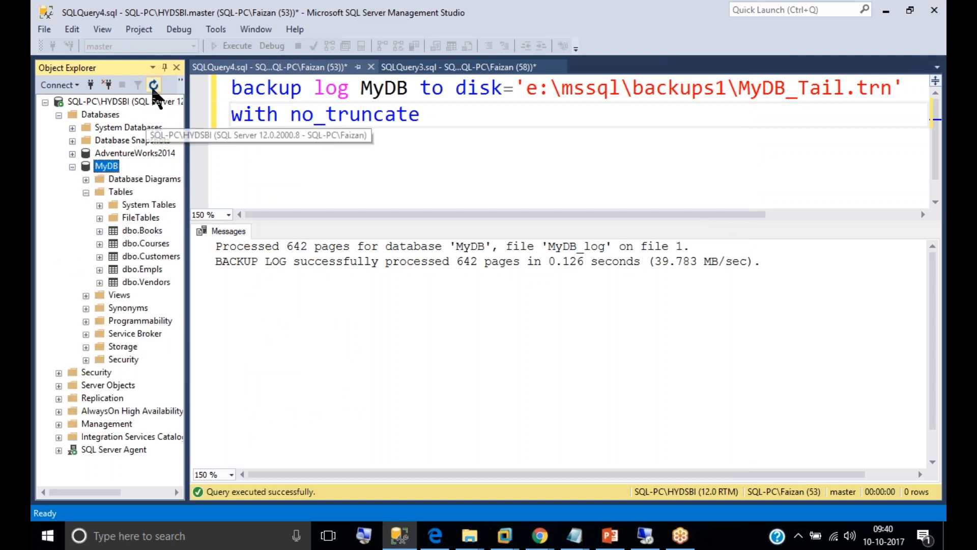
left_click(85, 192)
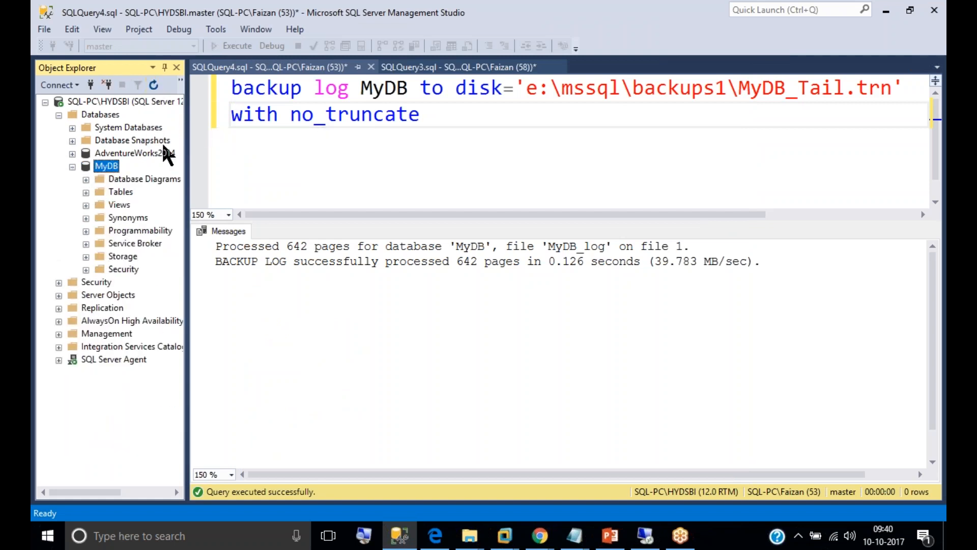
left_click(85, 192)
right_click(151, 243)
left_click(187, 257)
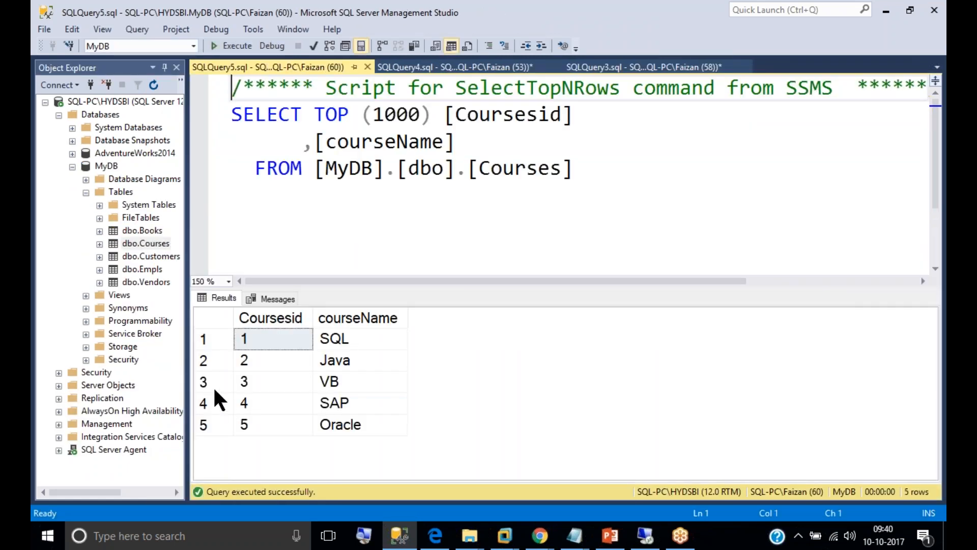
left_click(214, 405)
left_click(215, 415)
left_click(215, 396)
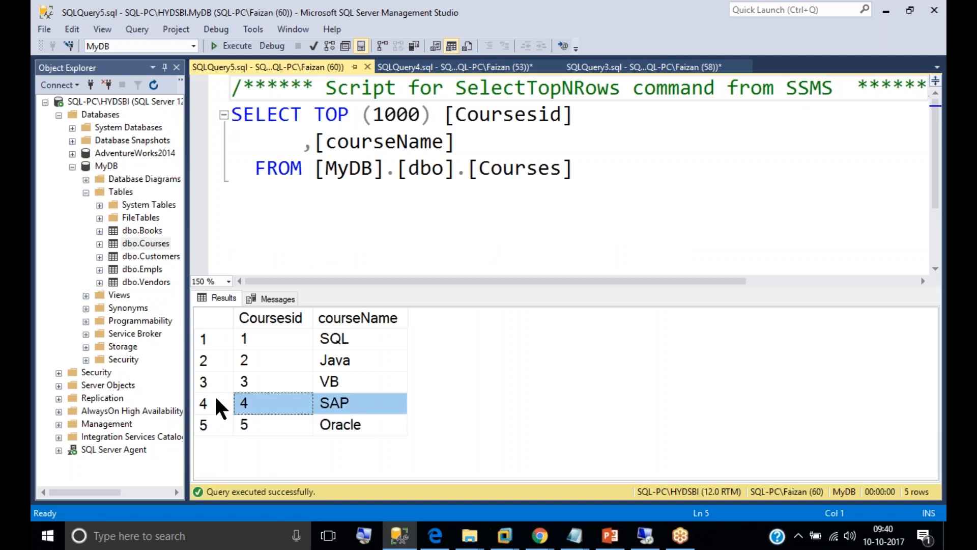
left_click(217, 418)
left_click(215, 402)
Close the dbo.Courses query and collapse the MyDB and Databases nodes in the object tree.
left_click(367, 67)
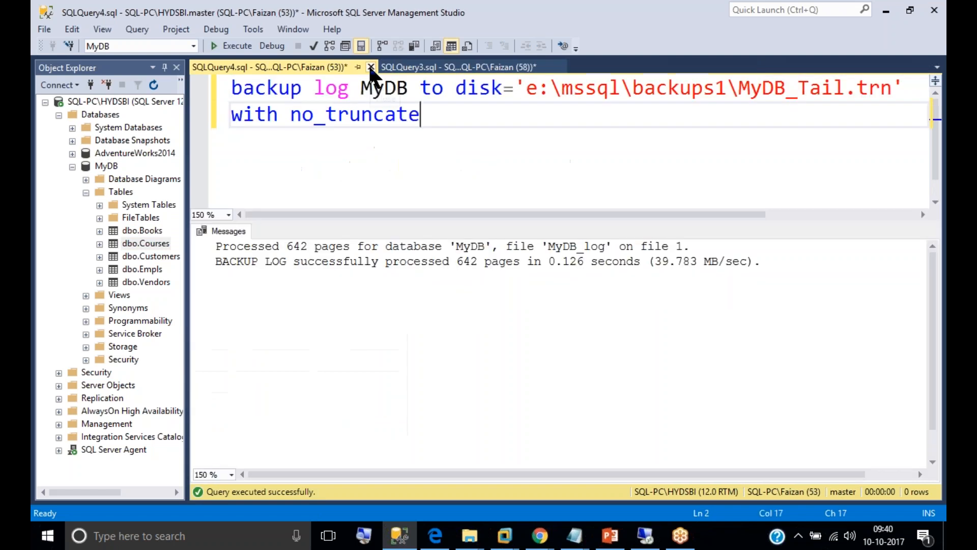
left_click(73, 165)
left_click(59, 115)
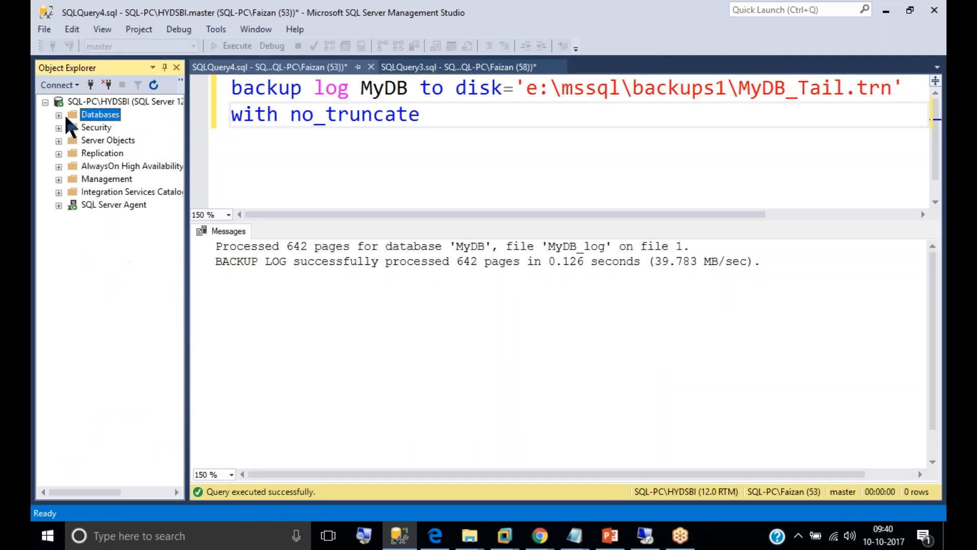
left_click(297, 133)
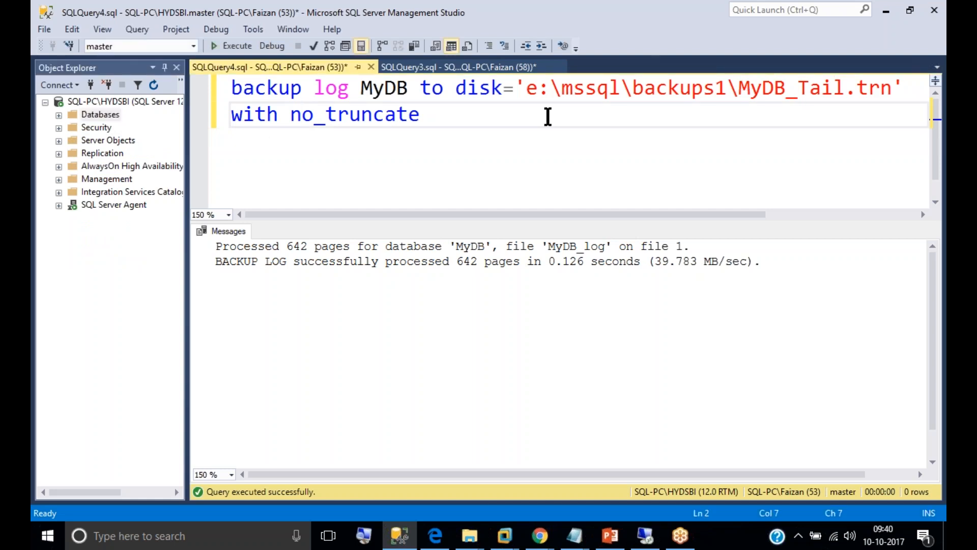
Switch to the Notepad notes and review the lines on tail log backup when the server is running and when it is down.
key("alt+Tab")
key("alt+Tab")
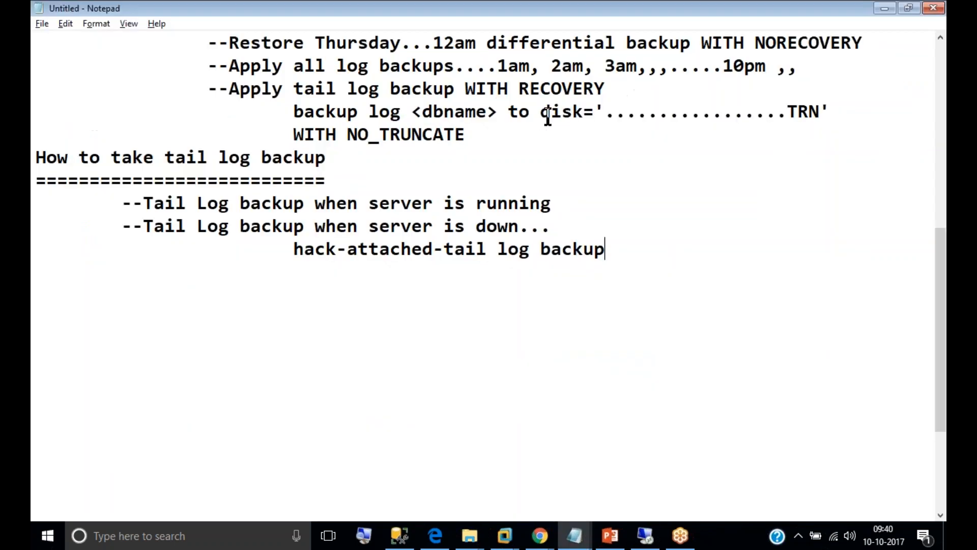
left_click_drag(121, 204, 591, 205)
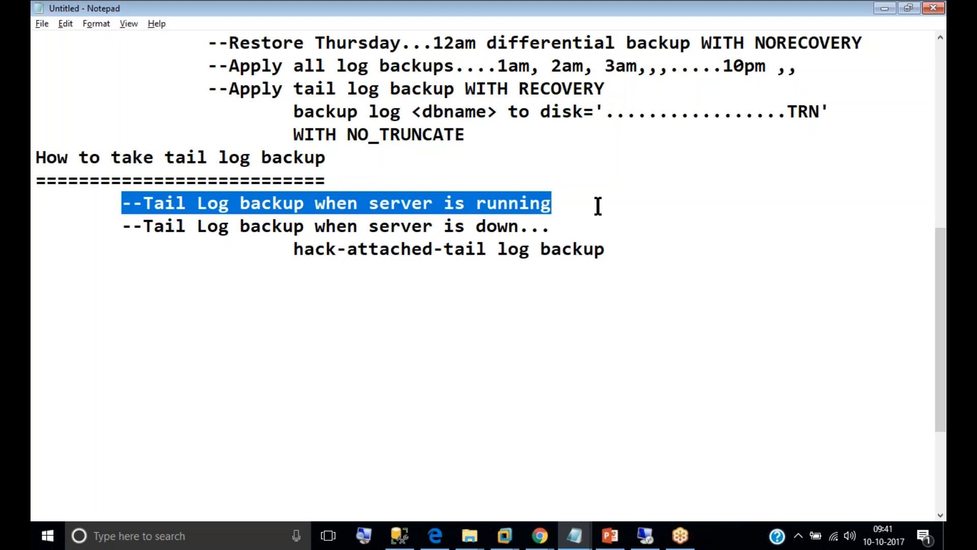
left_click(648, 247)
left_click_drag(123, 226, 265, 226)
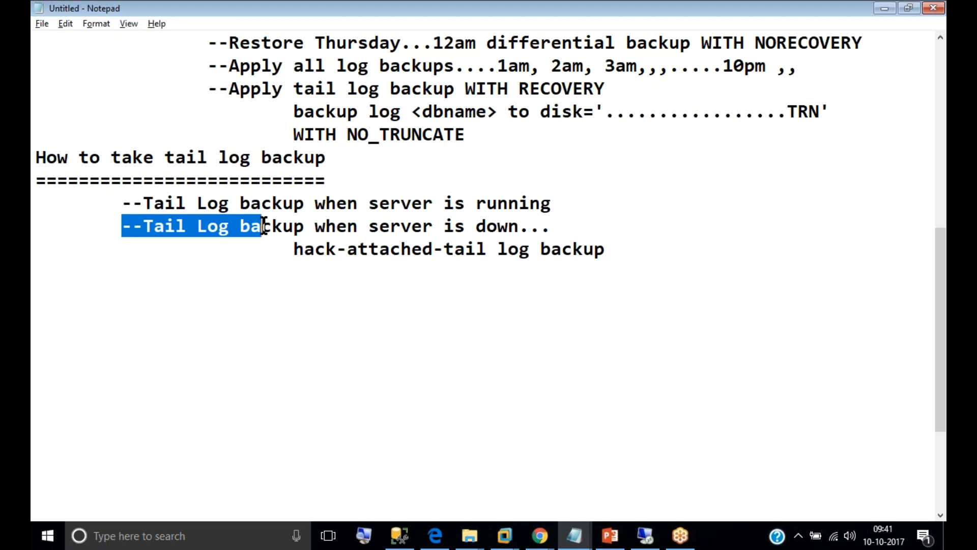
left_click(617, 273)
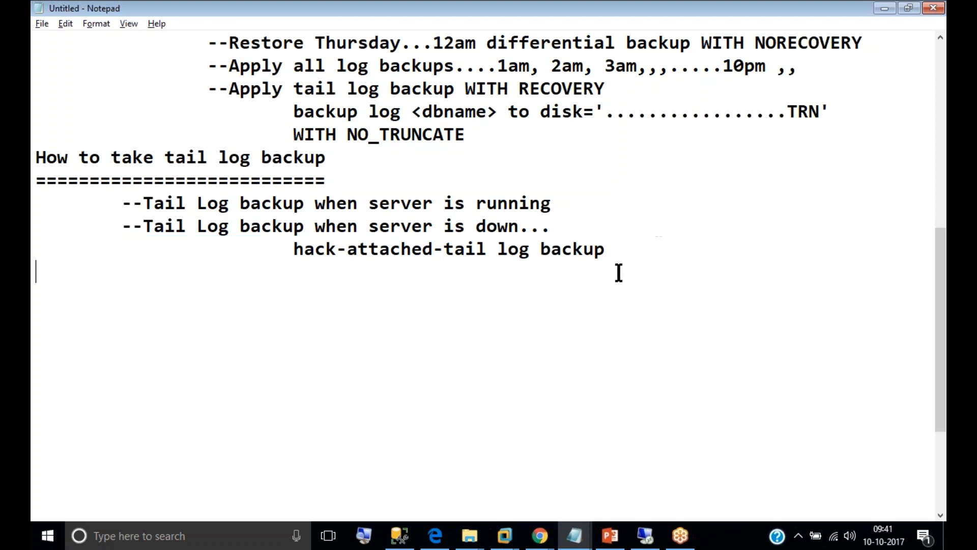
Start a new indented line below "hack-attached-tail log backup" in the notes.
left_click(631, 251)
key("Return")
key("Tab")
key("Tab")
key("Tab")
Switch to Management Studio to point out the no_truncate option and the server instance, and return to the Notepad notes.
key("alt+Tab")
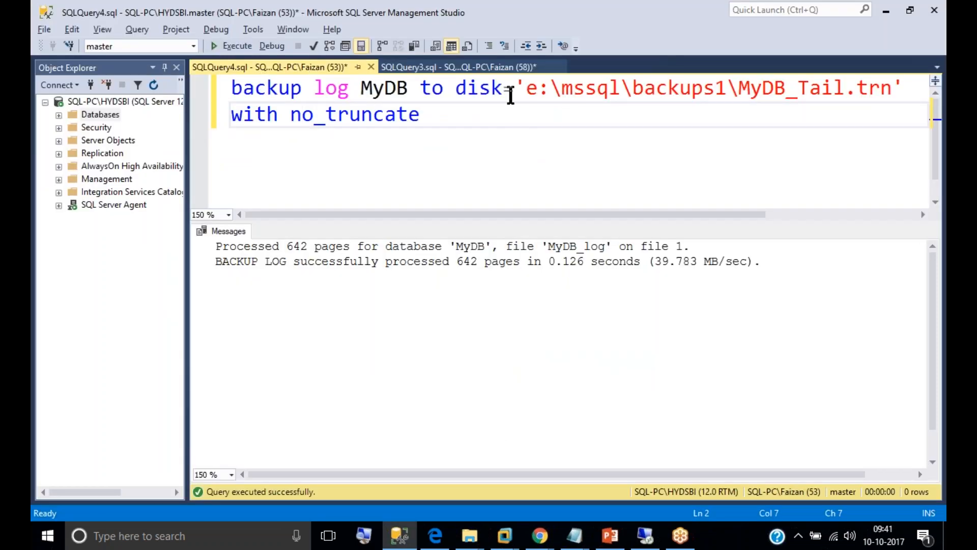
double_click(360, 108)
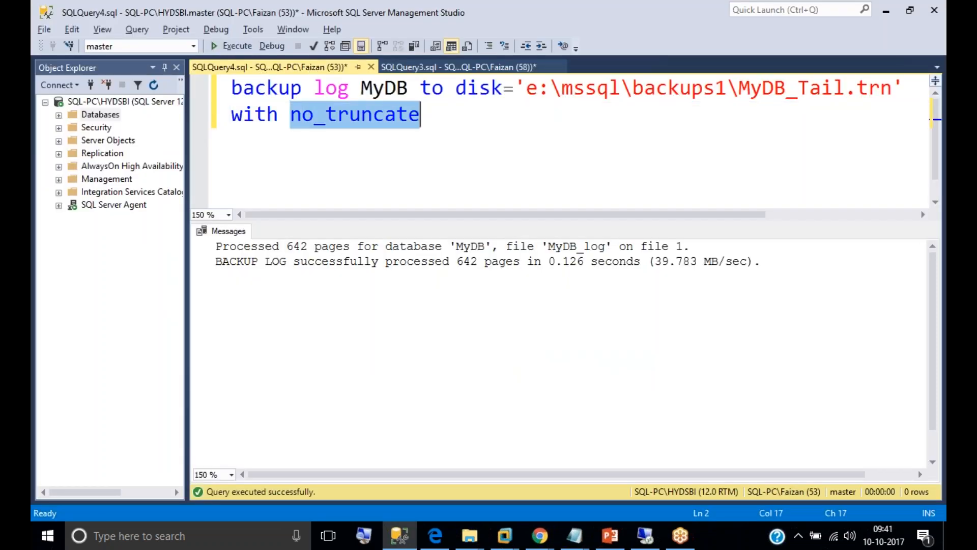
left_click(89, 103)
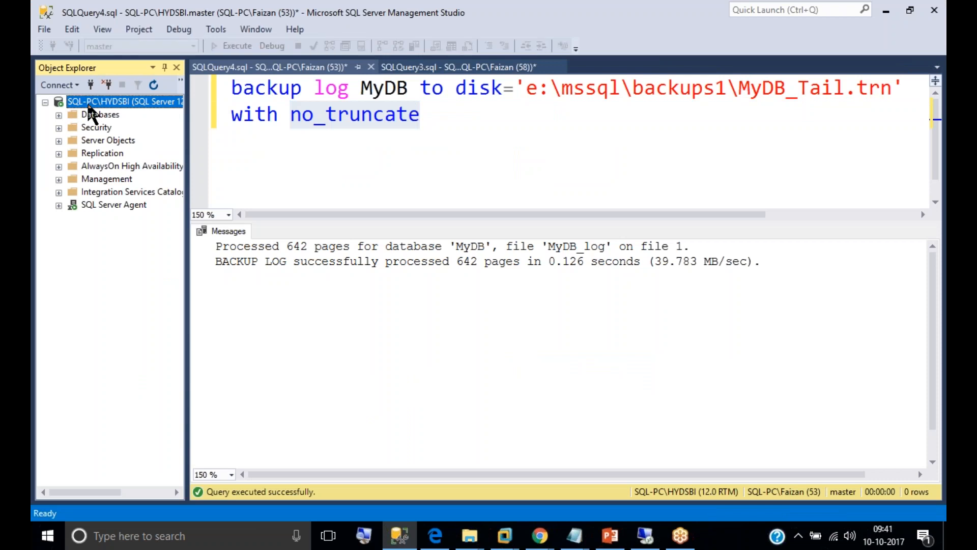
key("alt+Tab")
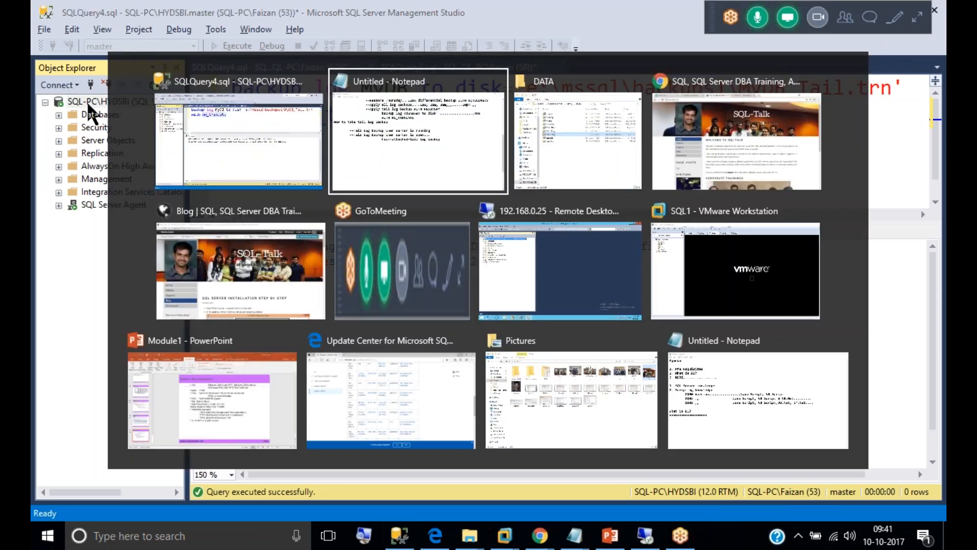
Write the note "--Copy the .LDF file into different server" on the new indented line.
type("--")
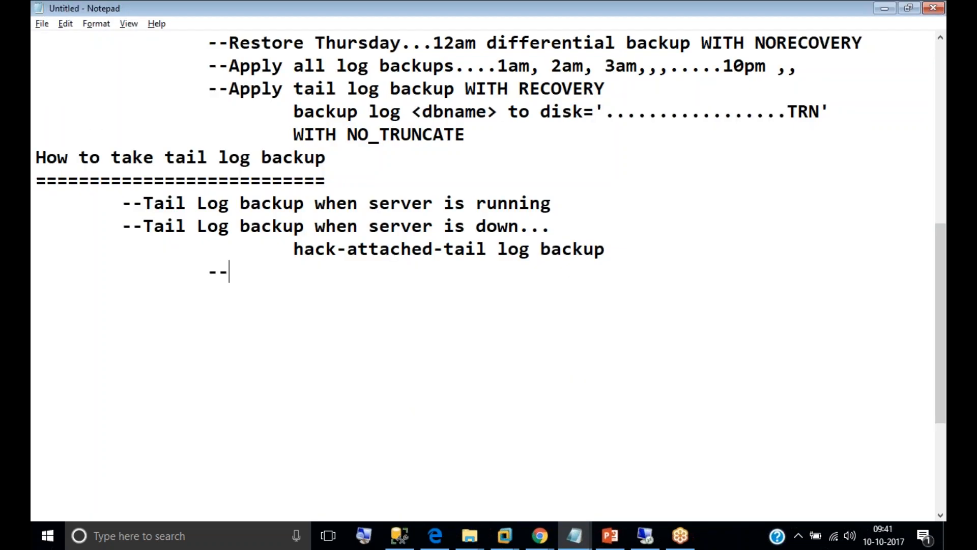
type("Copy ")
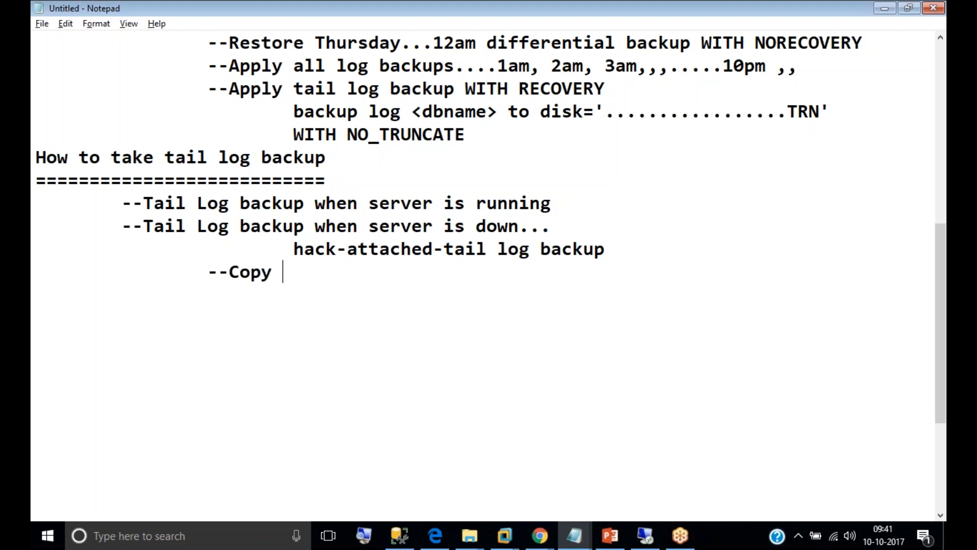
type("the .LDF")
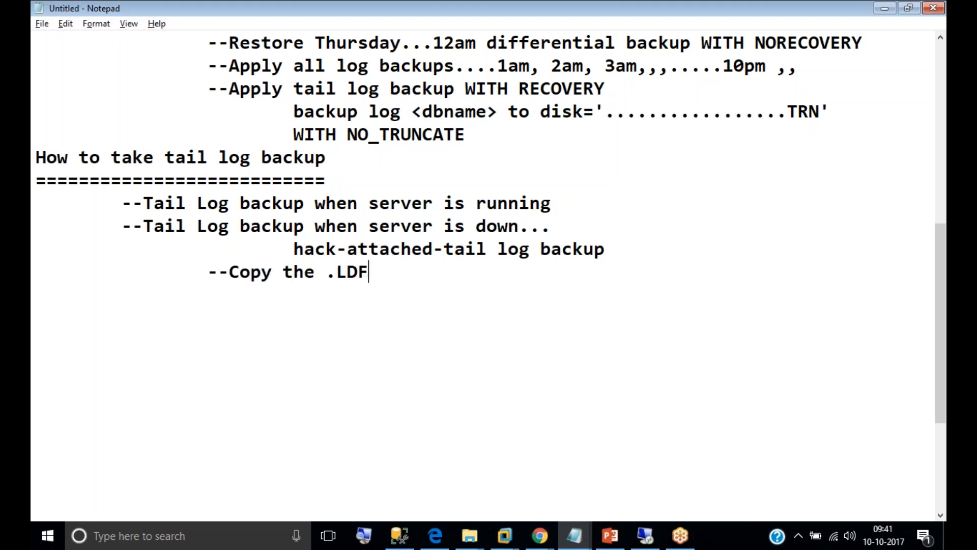
type(" file into")
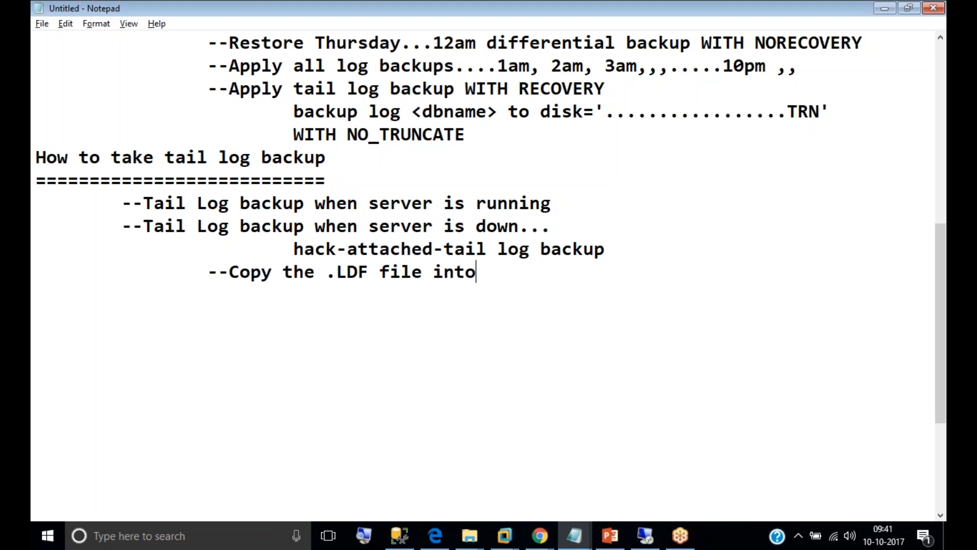
type(" different server")
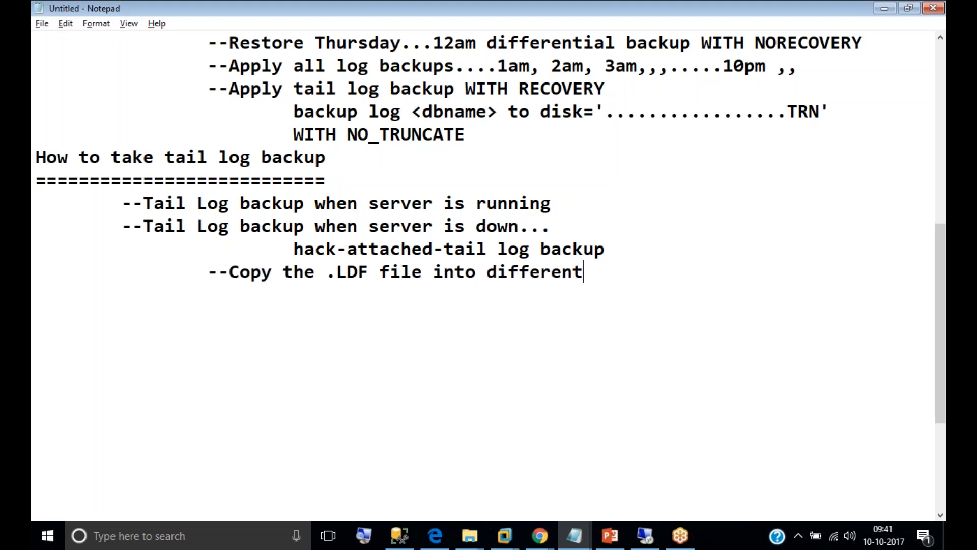
Add the indented note "--Go to another instance......test instance...." on the following line.
key("Return")
key("Tab")
key("Tab")
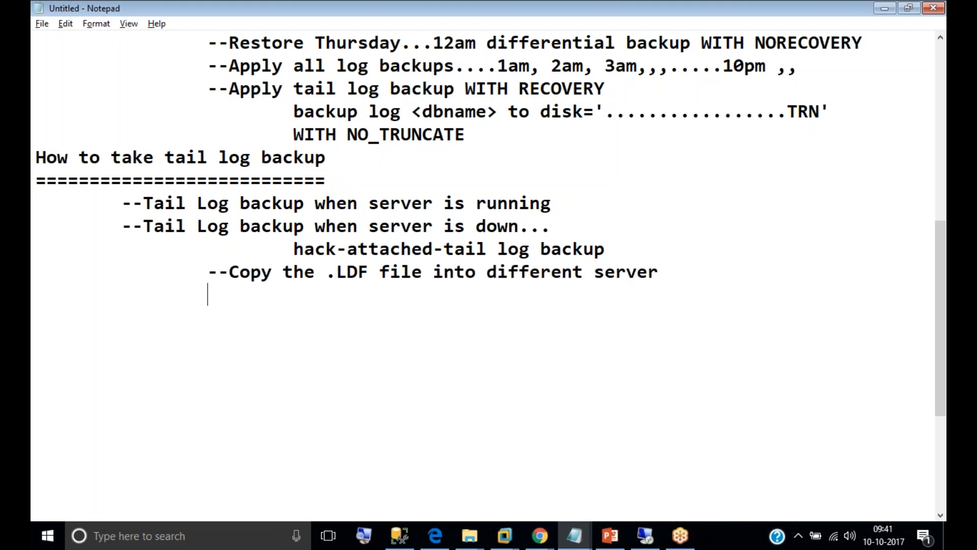
type("--Go to a")
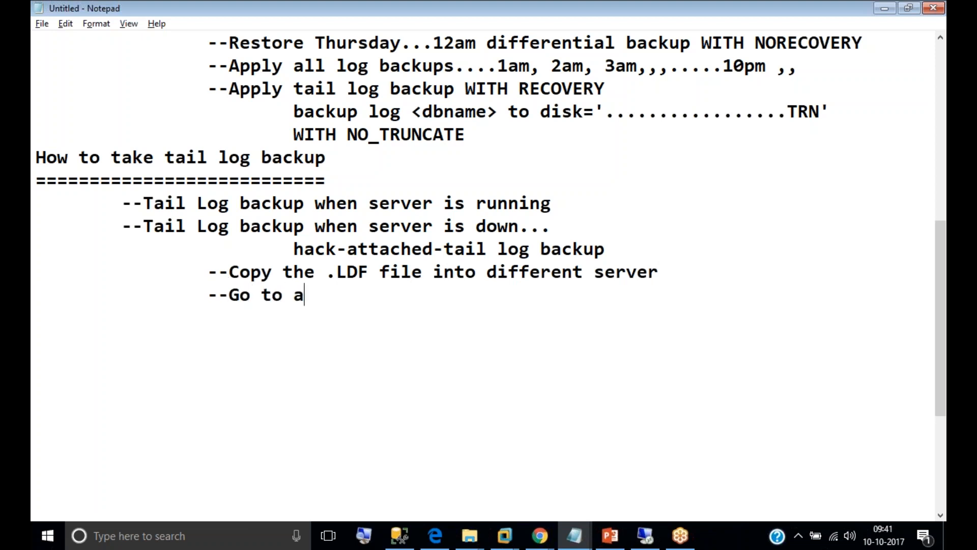
type("nother instance")
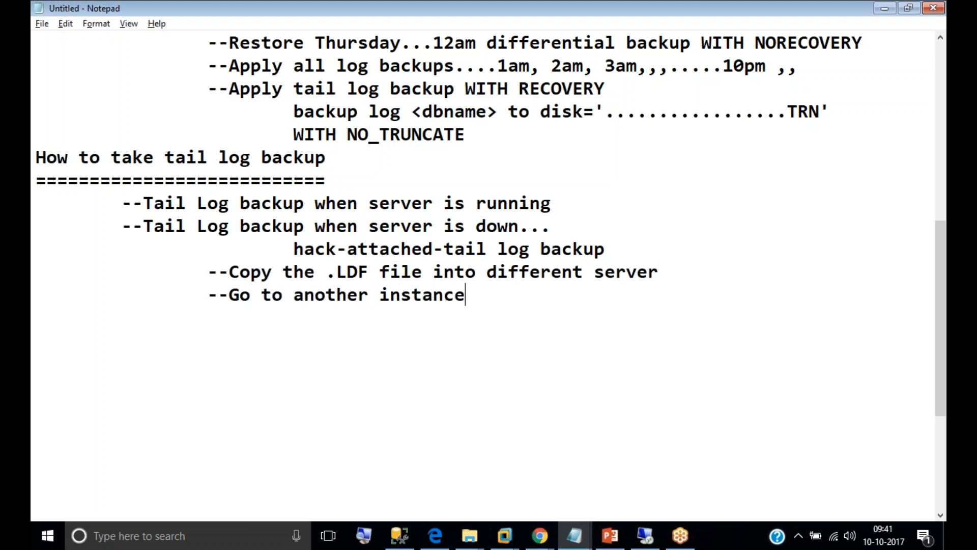
type("......test instance....")
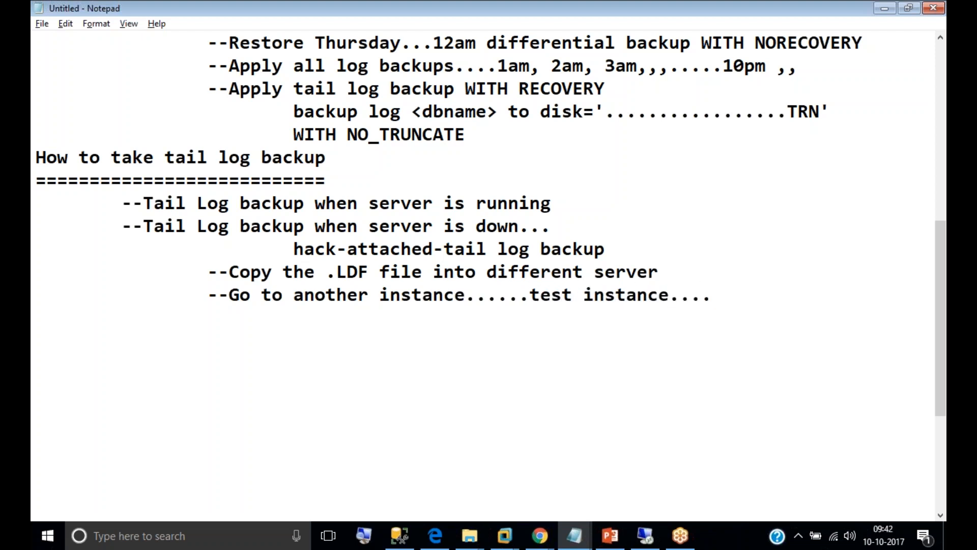
Add the indented note "--Create new database with the name MyDB" below the test instance line.
key("Return")
key("Tab")
key("Tab")
type("--Crea")
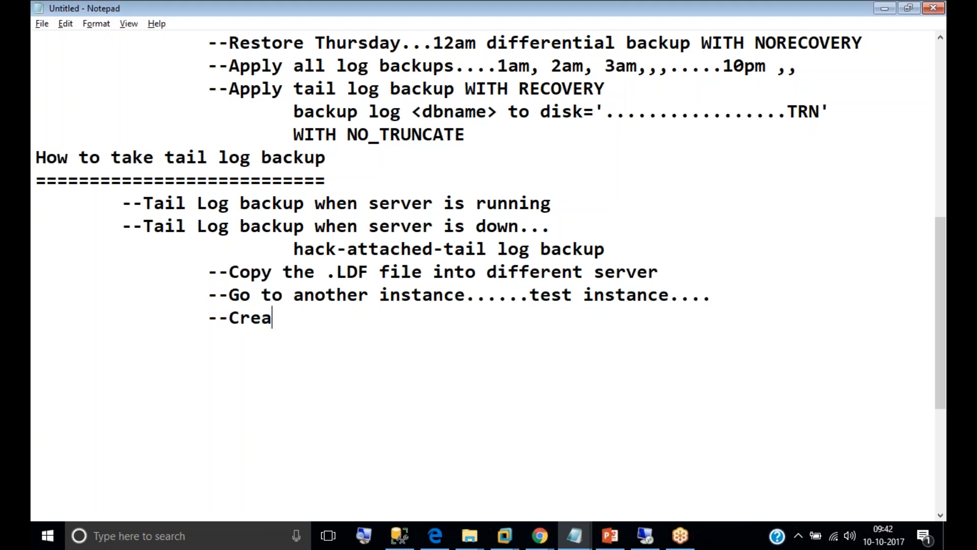
type("te new database ")
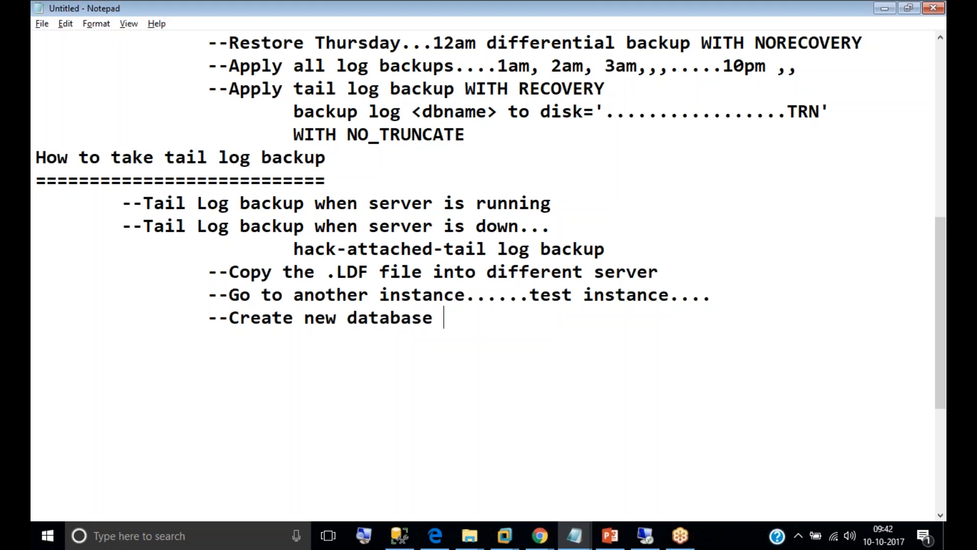
type("with the name")
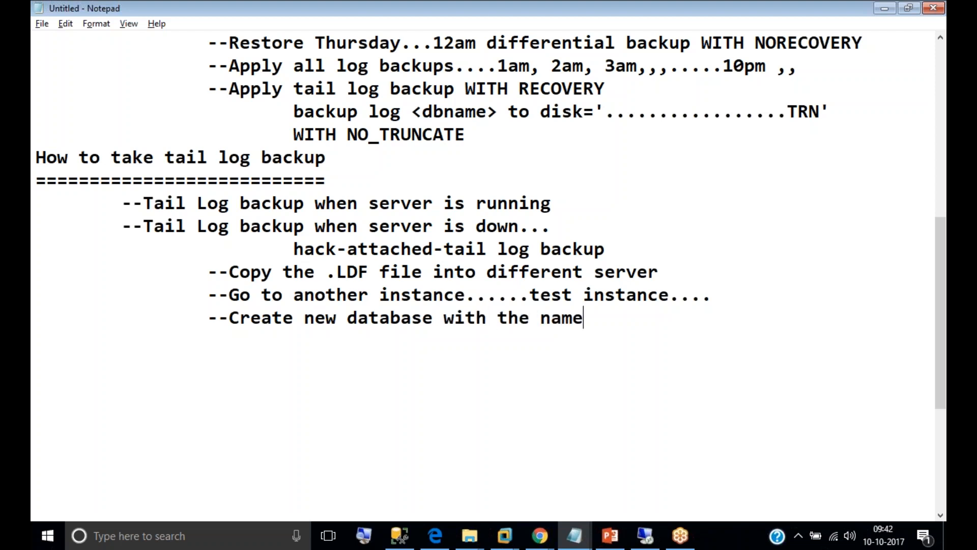
type(" MyDB")
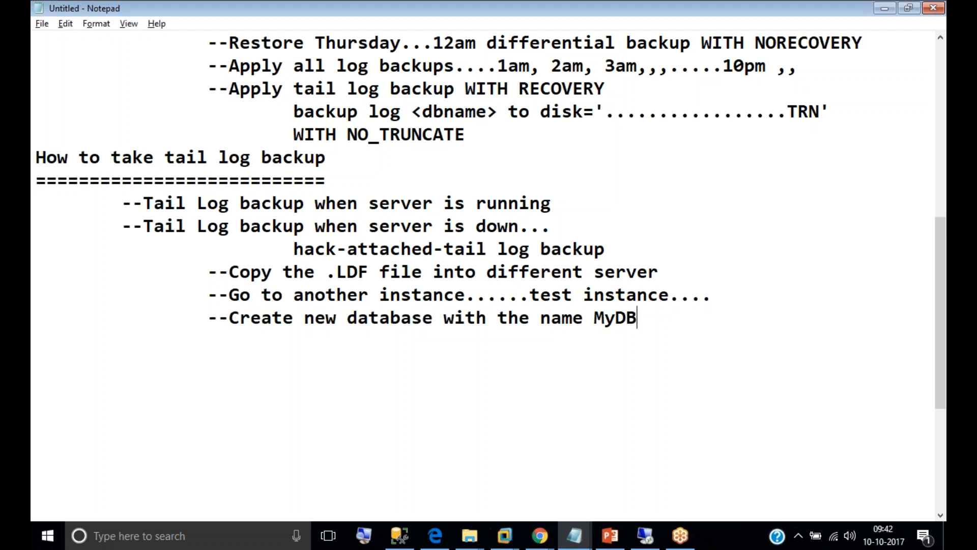
Add the indented note "--Take db offline" on the following line.
key("Return")
key("Tab")
key("Tab")
type("--Take db")
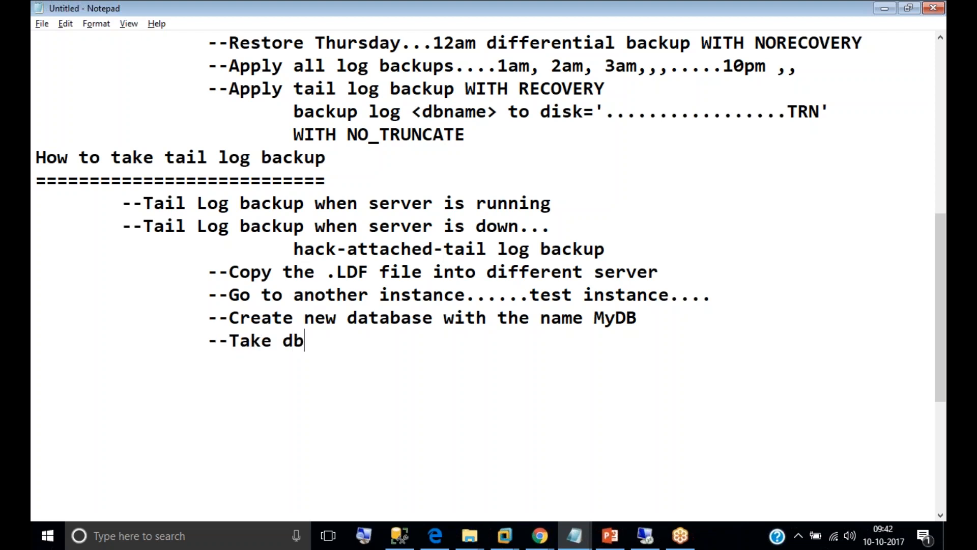
type(" offline")
Add the indented note "--Delete all the db files..." below the offline step.
key("Return")
key("Tab")
key("Tab")
type("--Delete ")
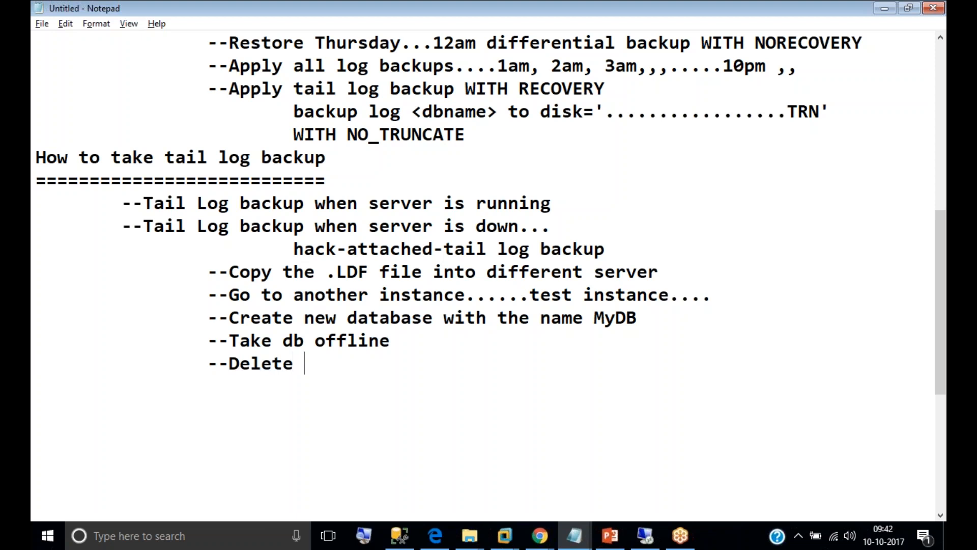
type("all the db ")
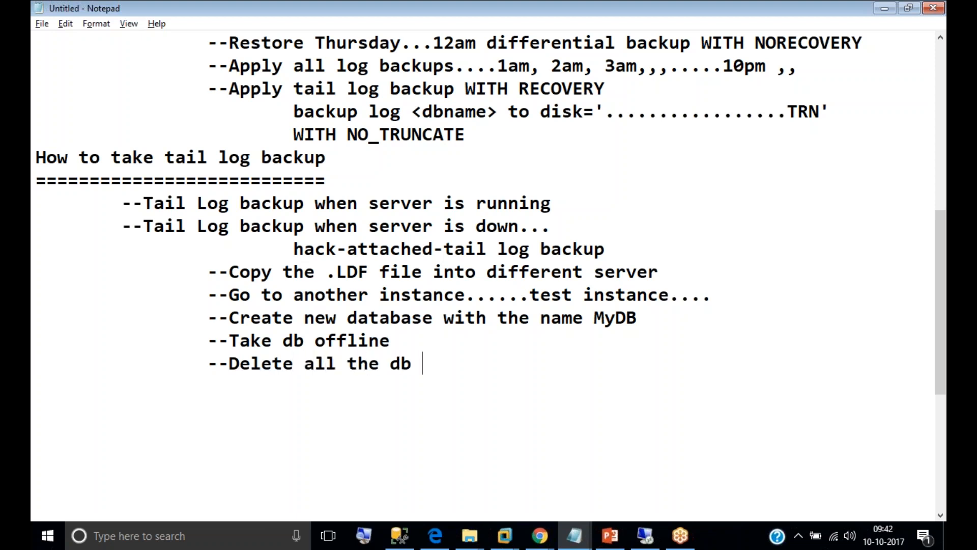
type("files...")
Add the indented note "--Copy the .LDF file into that path" below the file deletion step.
key("Return")
key("Tab")
key("Tab")
type("--Copy th")
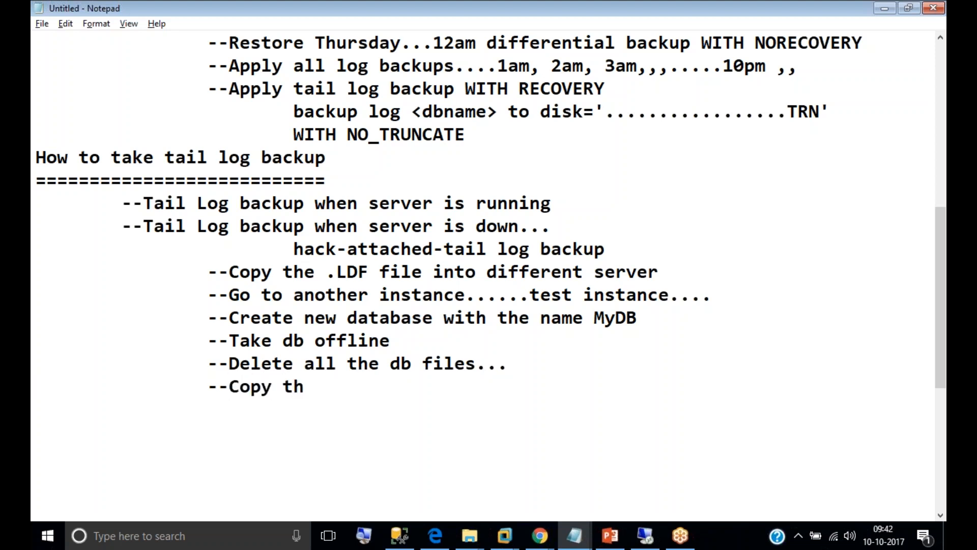
type("e .LDF file int")
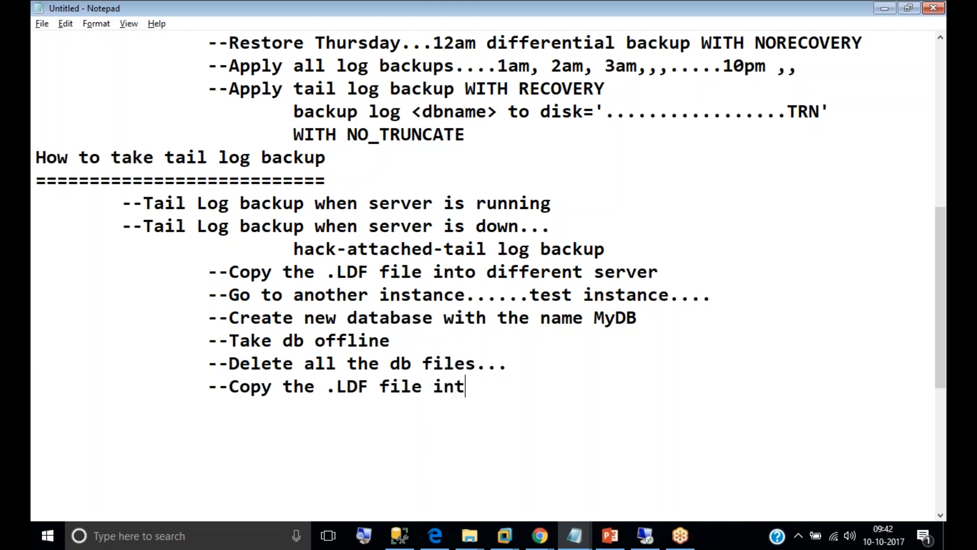
type("o that ")
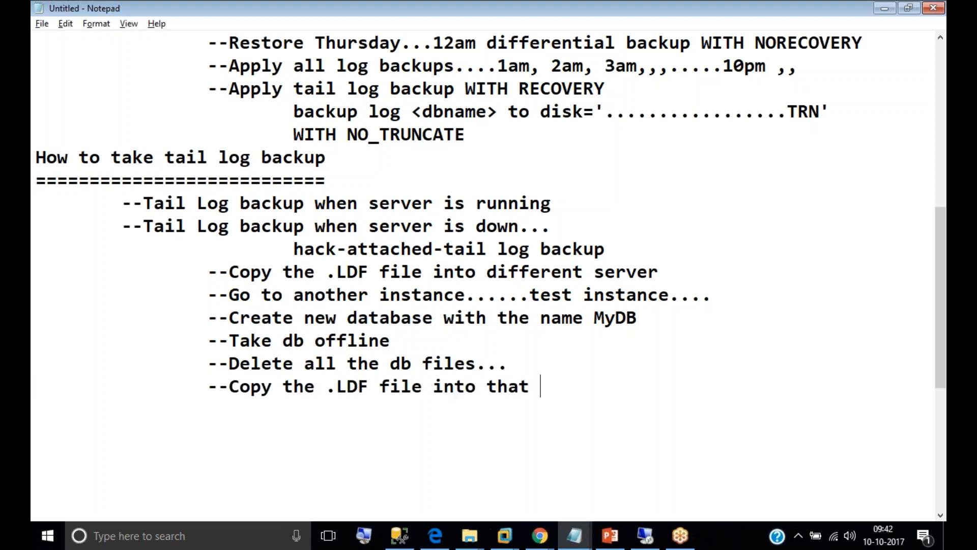
type("path")
Add the indented note "--Try to bring databases online.....ERROR 17204" as the last line of the server-down steps.
key("Return")
key("Tab")
key("Tab")
type("--")
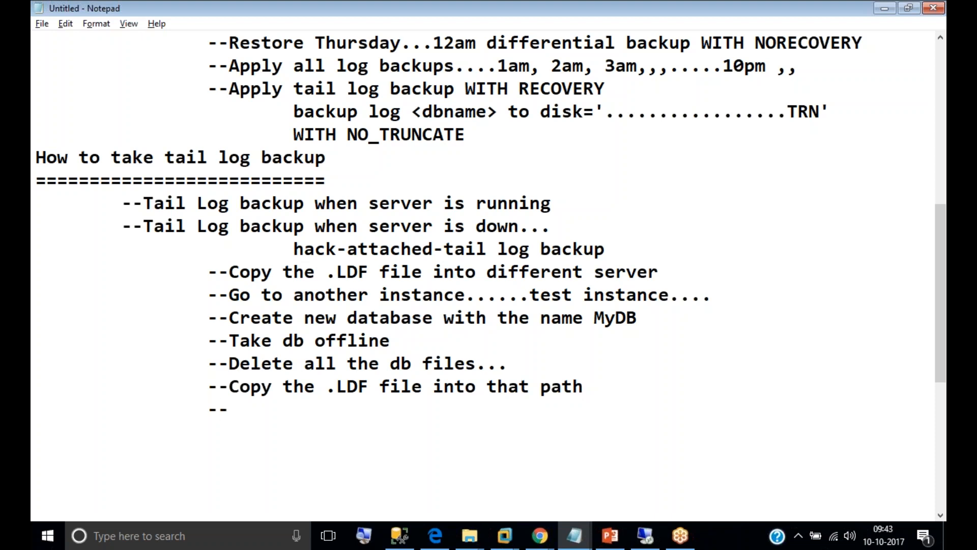
type("Try to brin")
key("BackSpace")
key("BackSpace")
type("ring")
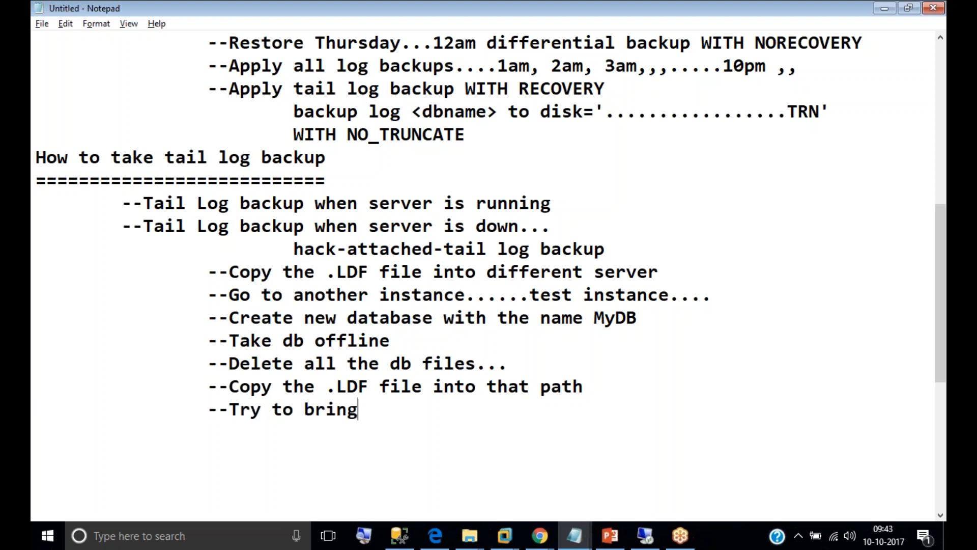
type(" databases on")
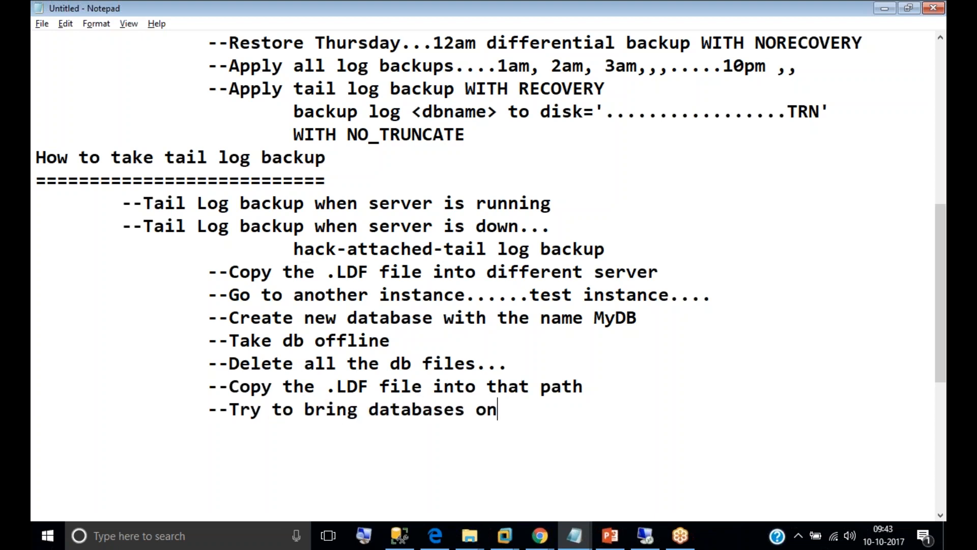
type("line.....E")
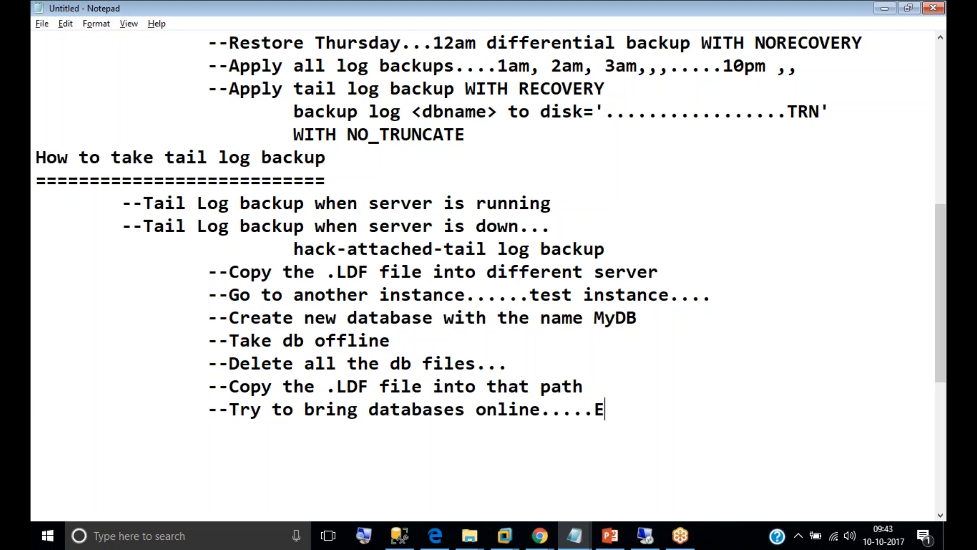
type("RROR 17204")
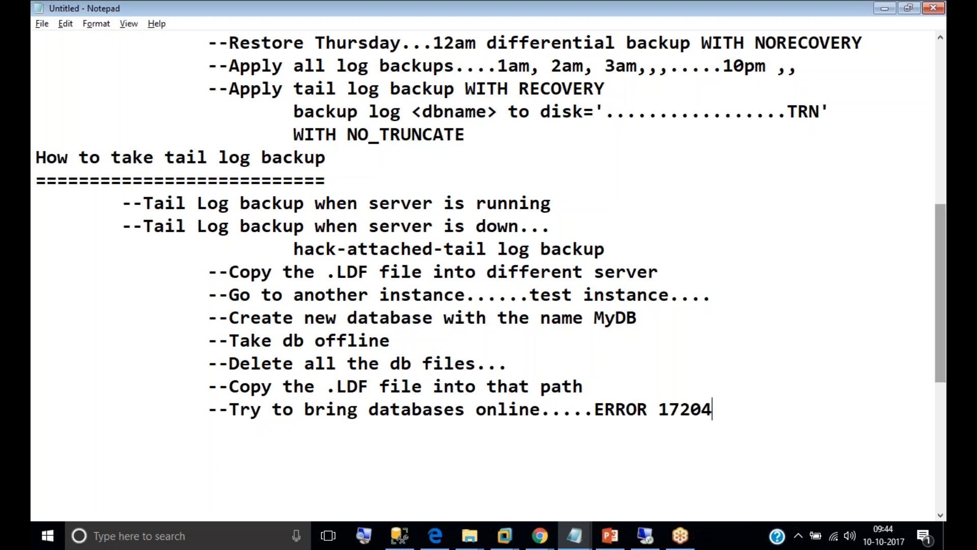
Under the title, insert "--Tail log backup is a last transaction log backup prior to recover the database." and start another "--" line.
left_click_drag(941, 241, 944, 81)
left_click(398, 69)
key("Return")
type("-")
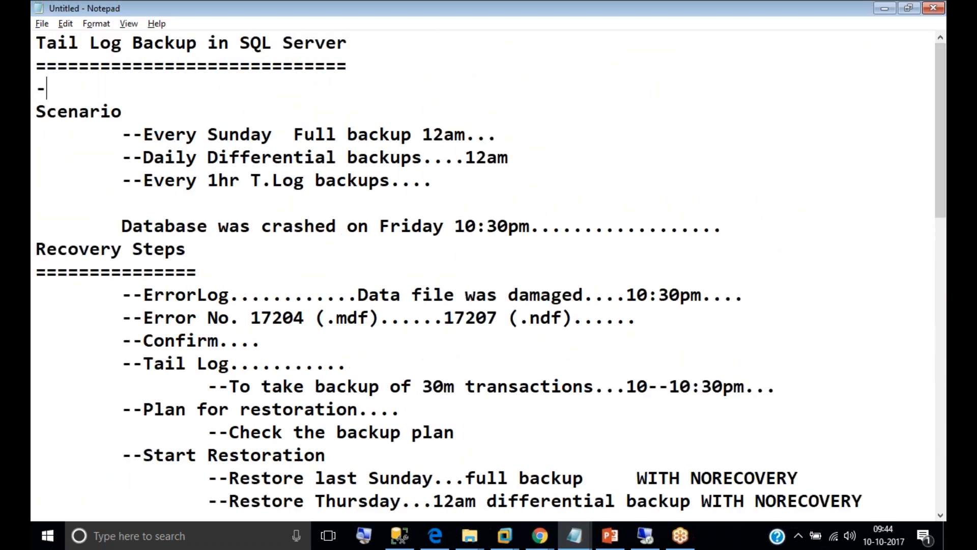
type("-Tail log backup is a last transaction log backup prior to recover the database.")
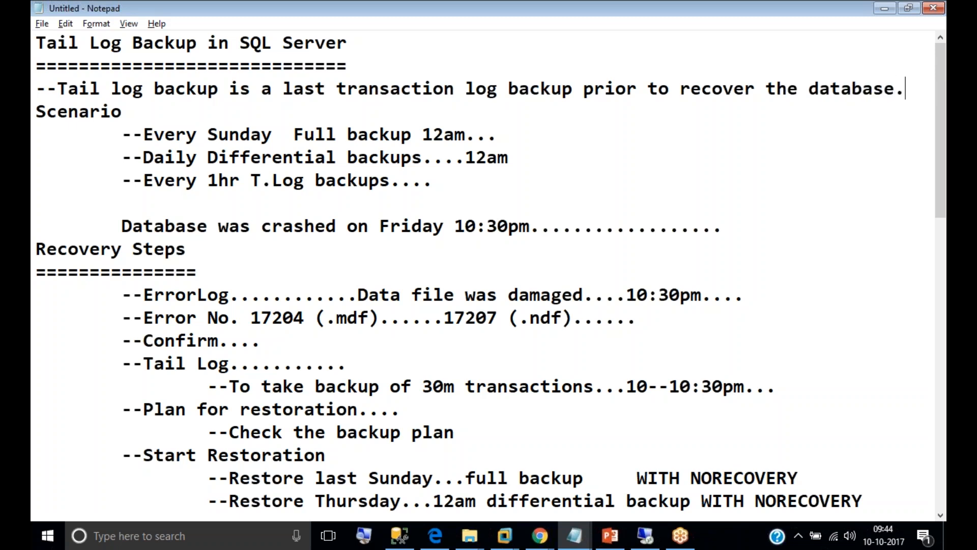
key("Return")
type("--")
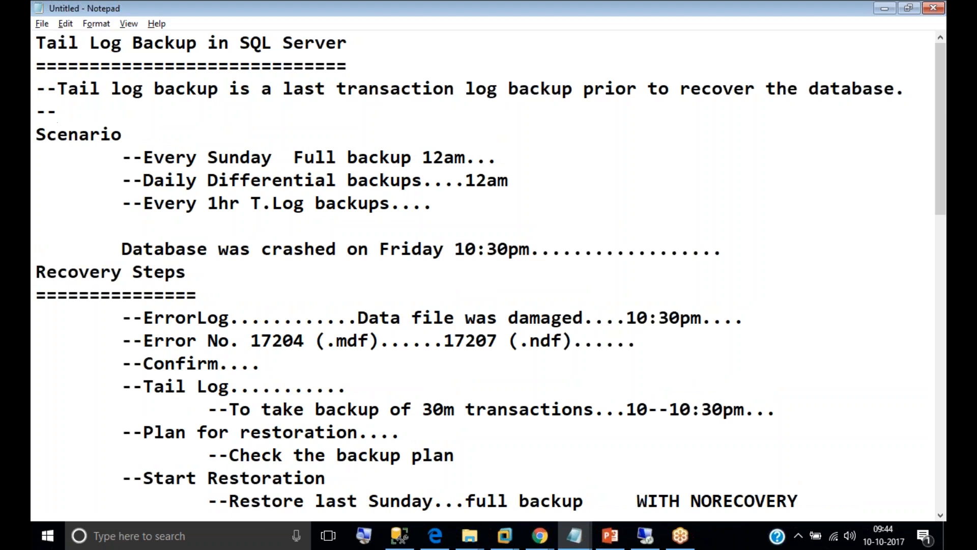
Launch Microsoft Word by running winword.
key("super+r")
type("win")
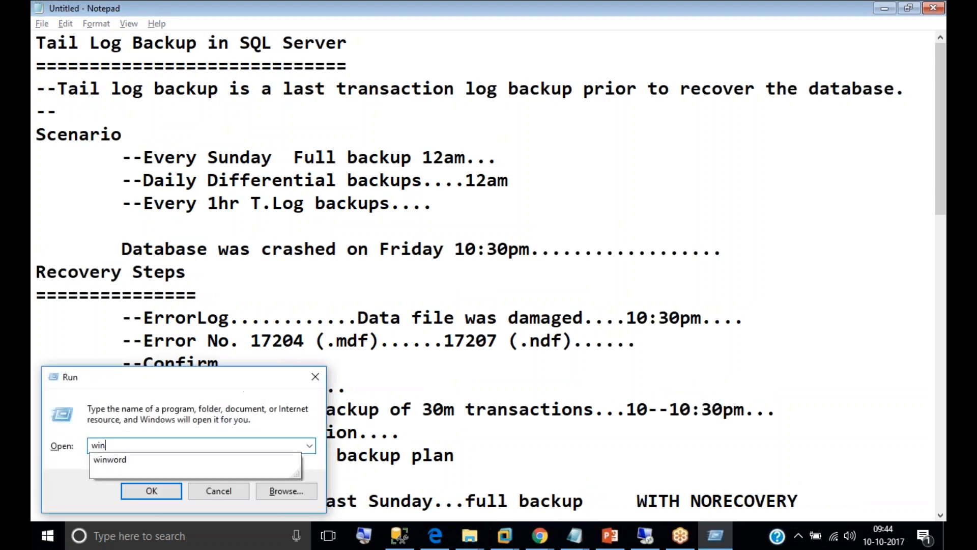
type("word")
key("Return")
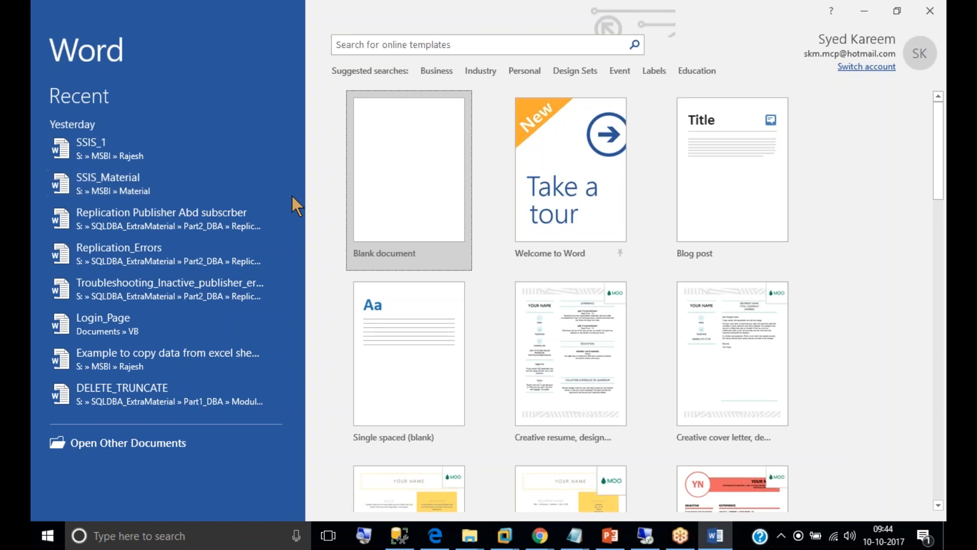
Open the document SQLDBA_FAQ_Scenarios from the SQLDBA_ExtraMaterial folder on the S: drive.
left_click(135, 445)
left_click(209, 325)
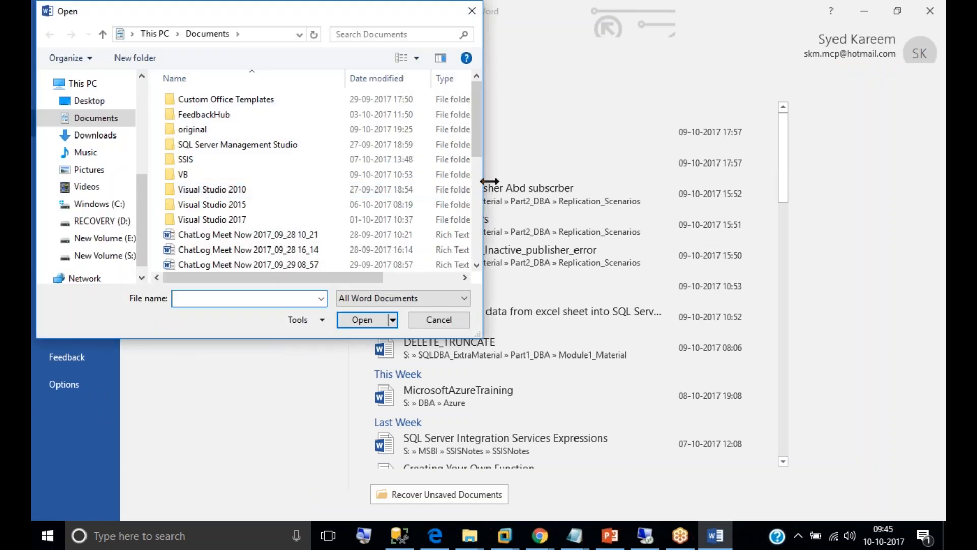
left_click(474, 215)
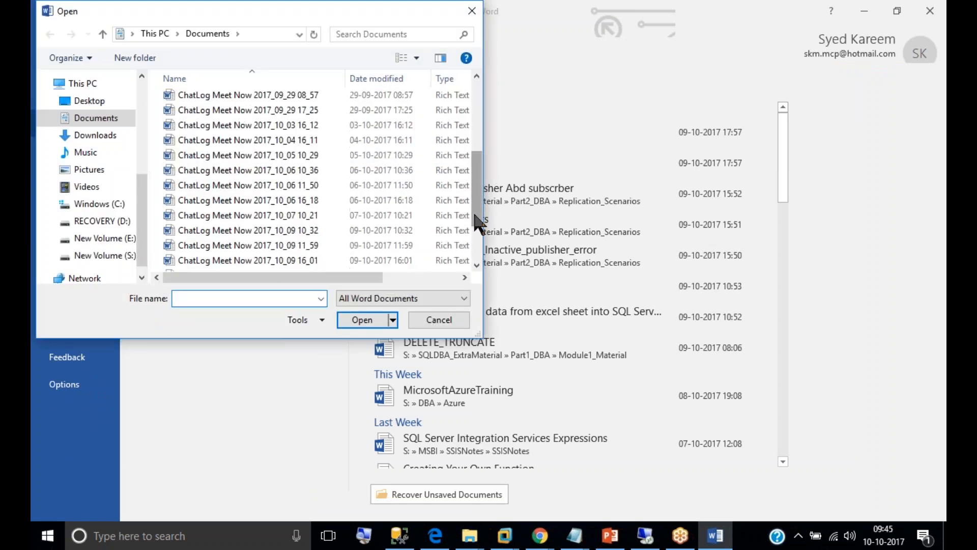
left_click(104, 239)
left_click(105, 256)
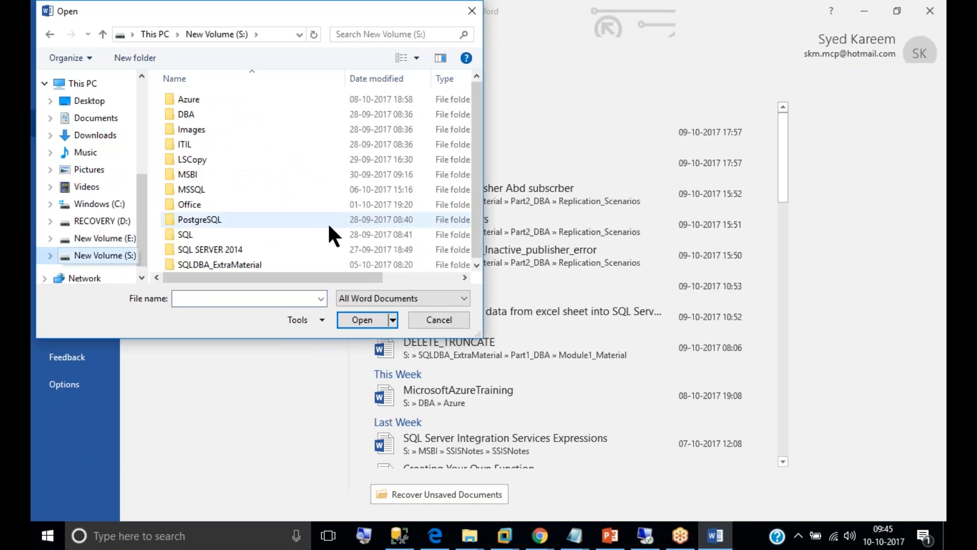
double_click(228, 260)
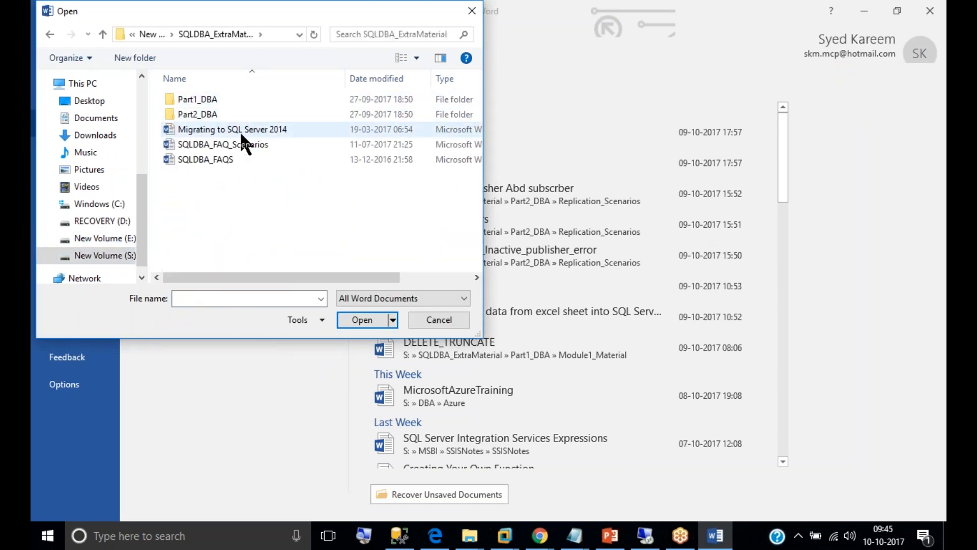
left_click(234, 146)
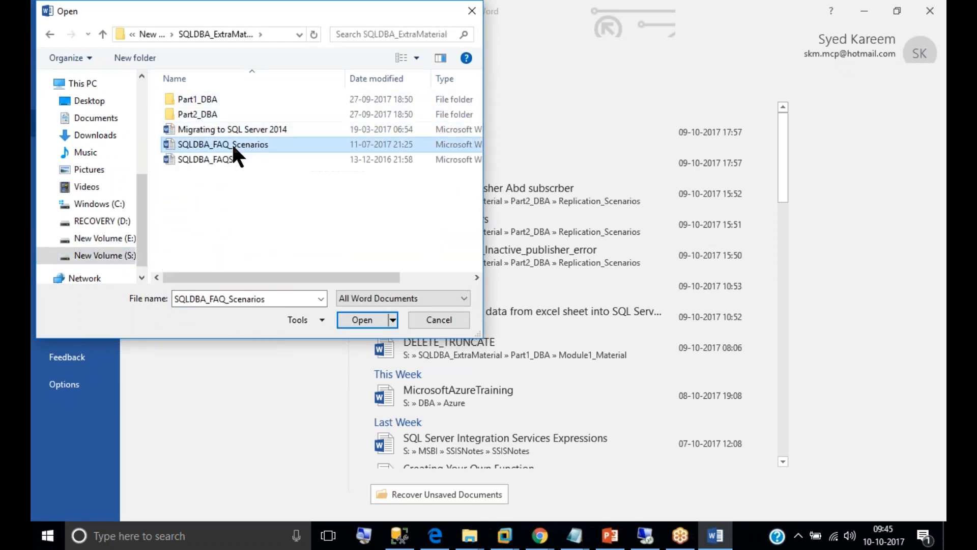
left_click(373, 317)
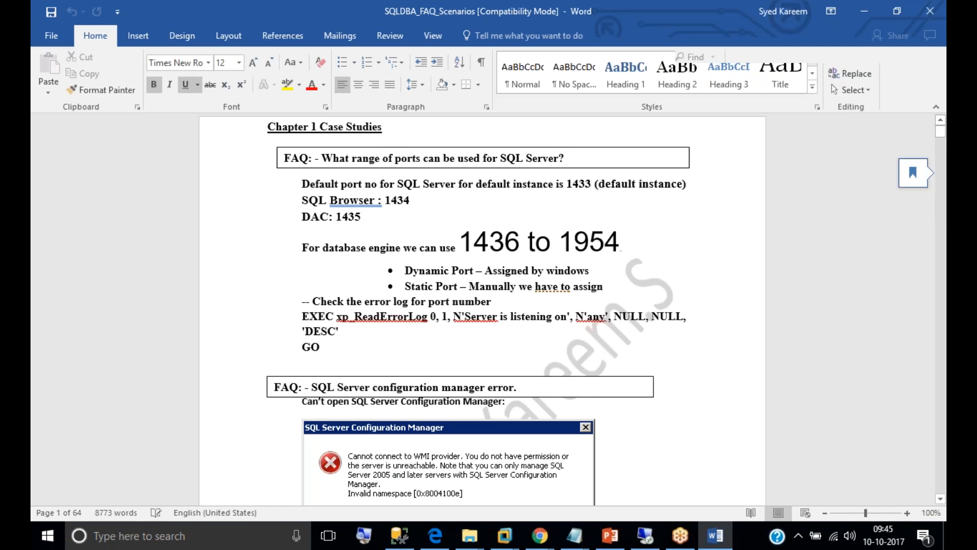
Search the document for 17204 and examine the crashed database exercise and the transaction log versus tail log backup comparison.
key("ctrl+f")
type("17204")
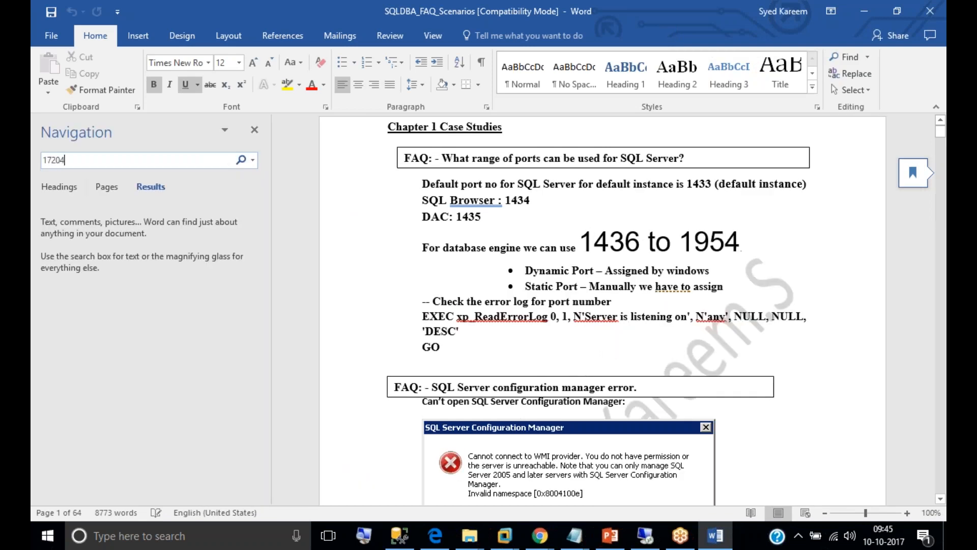
key("Return")
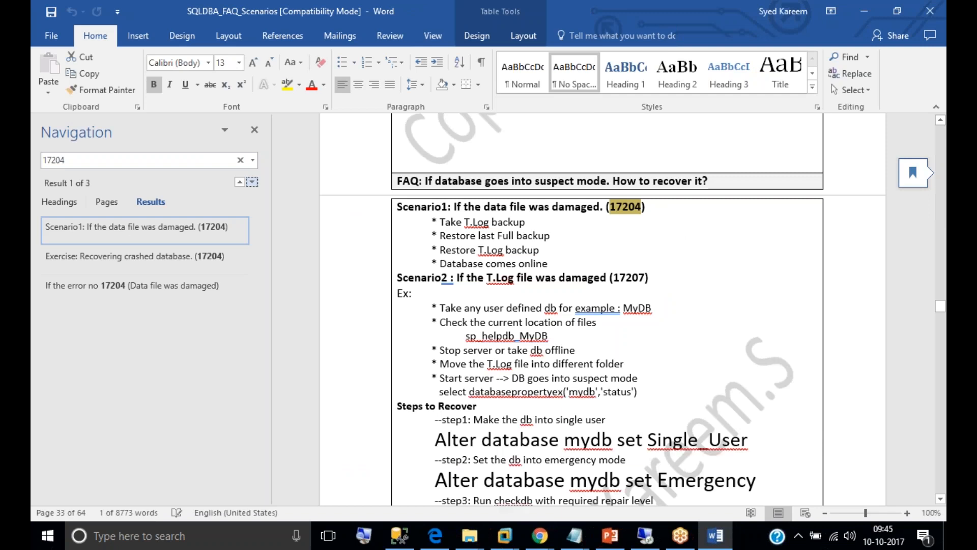
left_click(252, 182)
left_click(254, 129)
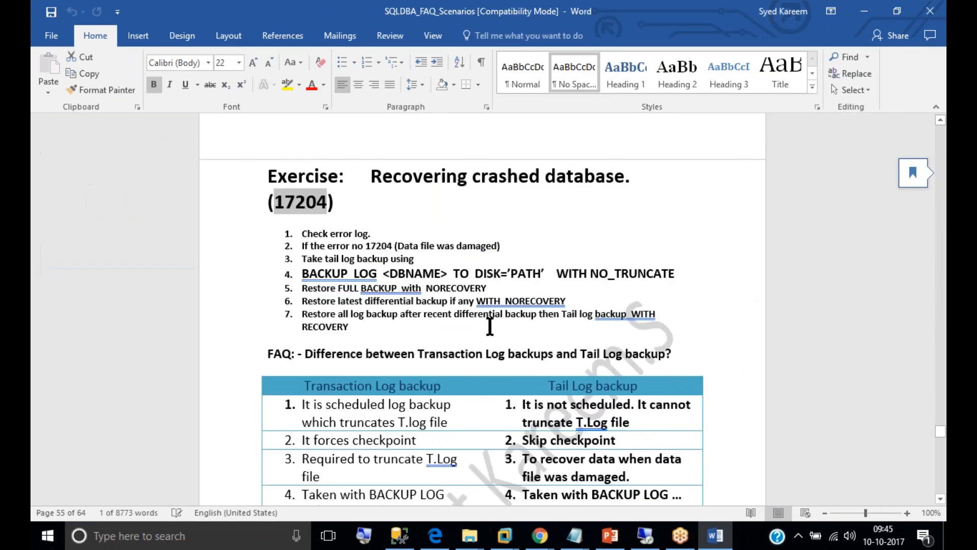
left_click(941, 500)
left_click(940, 500)
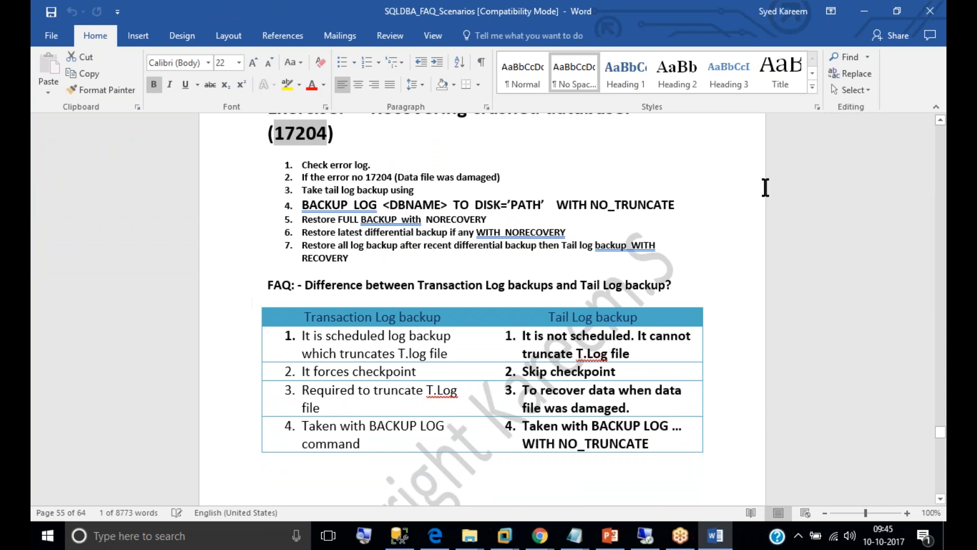
Return to the Notepad notes, complete the open "--" line as "--Recovery....." and start another "--" line.
key("alt+Tab")
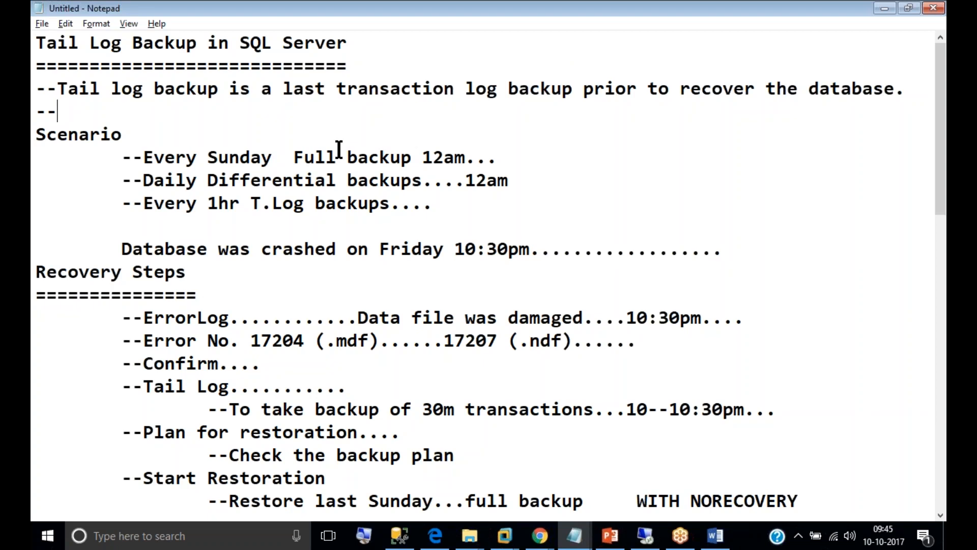
type("Recovery.....")
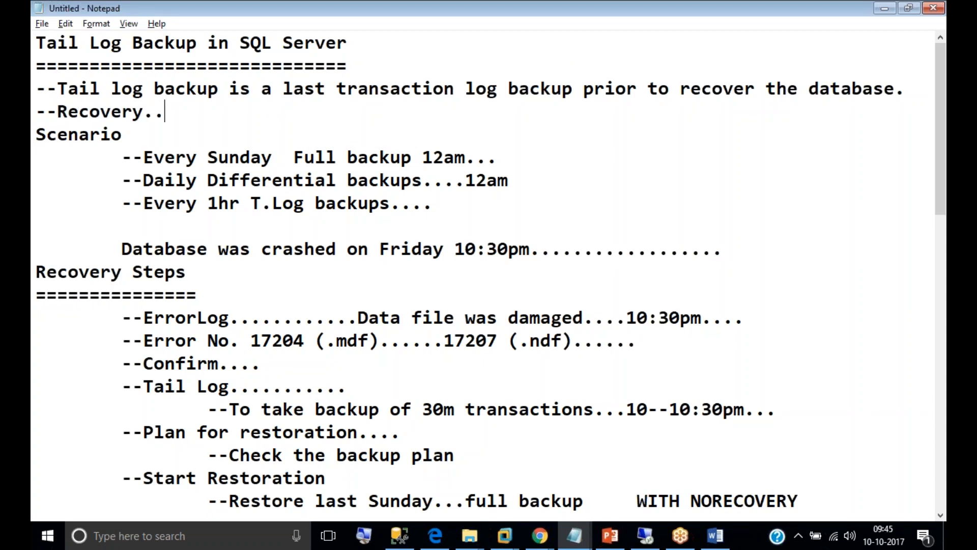
key("Return")
type("--")
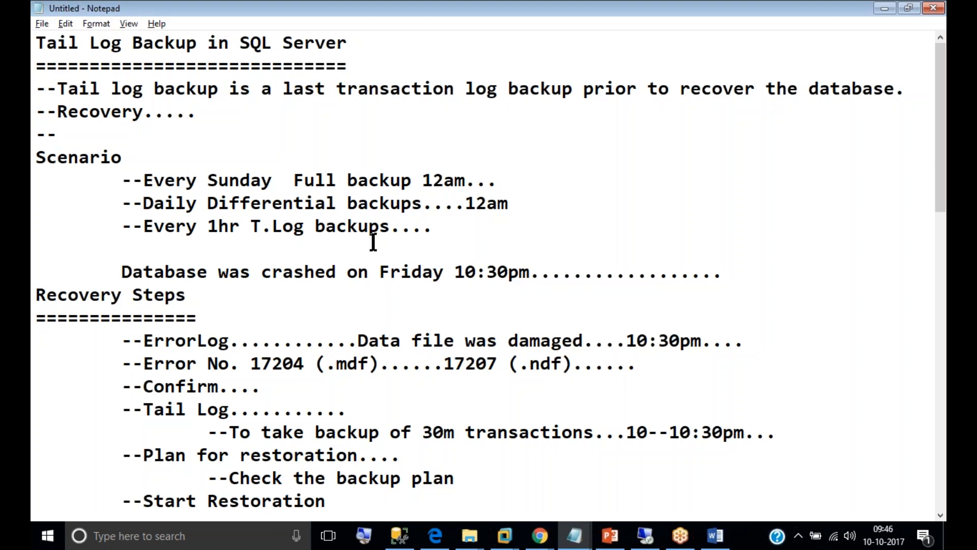
Insert a blank line after the "Database was crashed on Friday 10:30pm" line.
left_click_drag(943, 179, 944, 150)
left_click(628, 182)
left_click(769, 270)
key("Return")
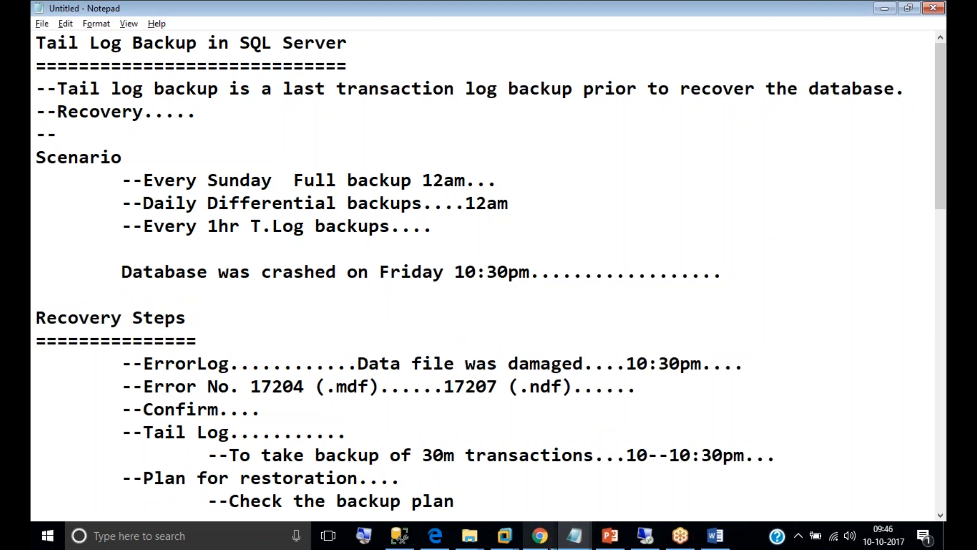
Switch to Chrome and view the Videos page of sql-talk.com.
mouse_move(540, 535)
left_click(515, 504)
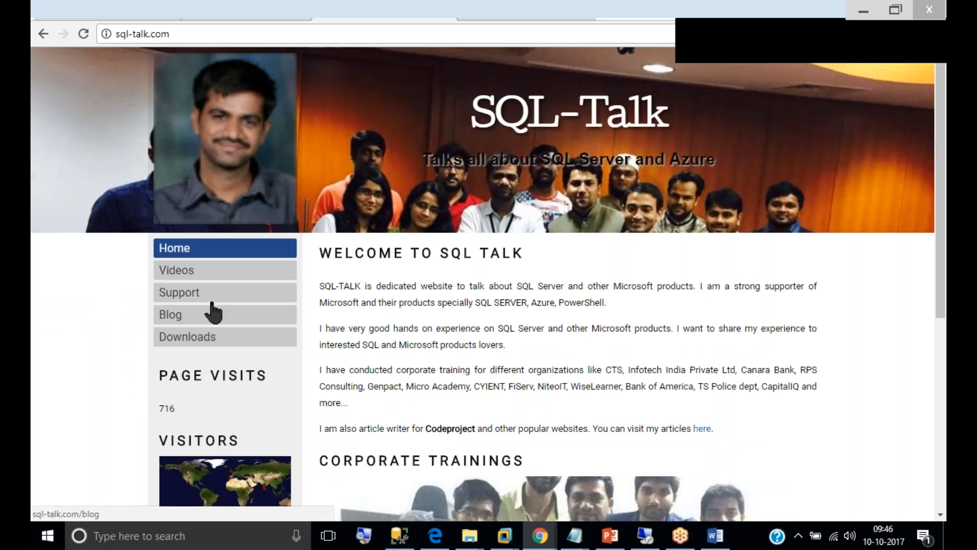
left_click(227, 272)
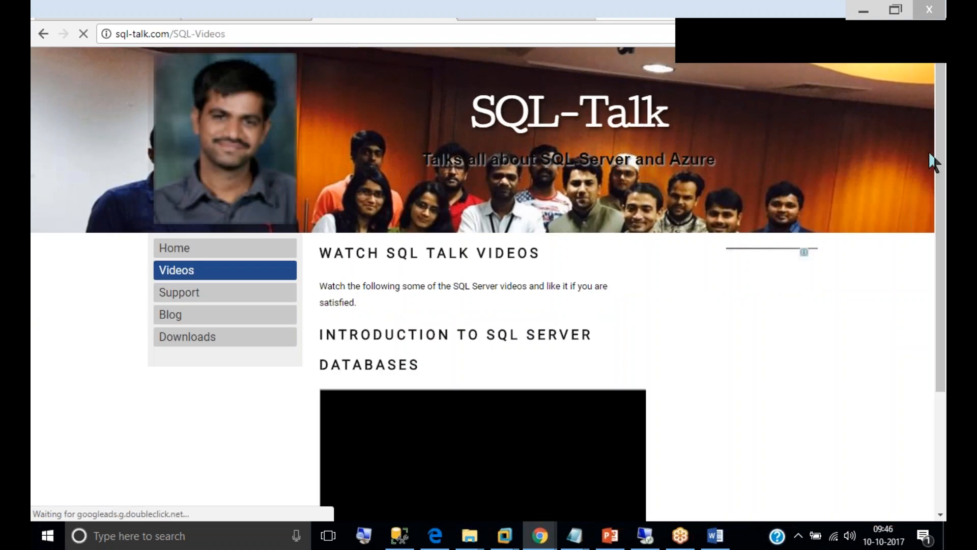
left_click_drag(940, 162, 942, 77)
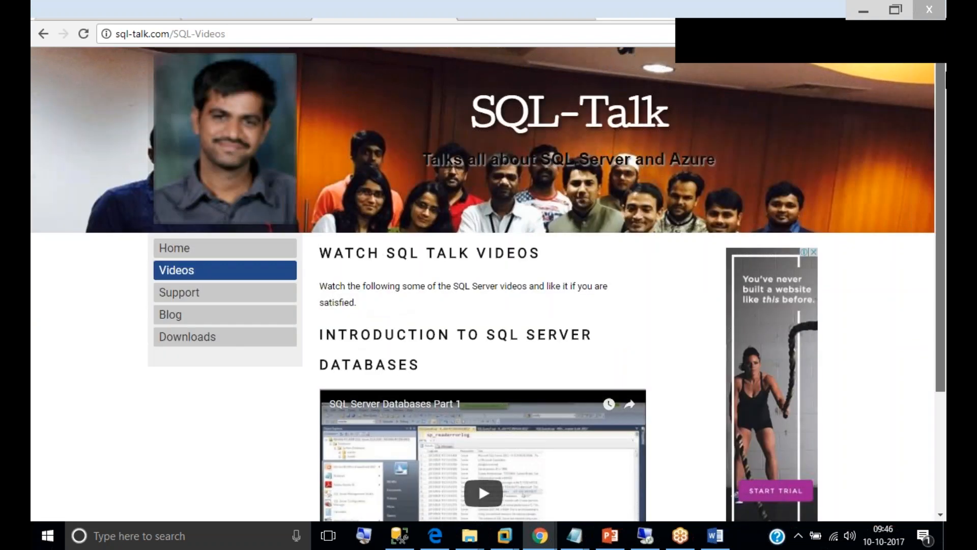
Minimize the browser window and show the desktop.
right_click(36, 10)
left_click(95, 72)
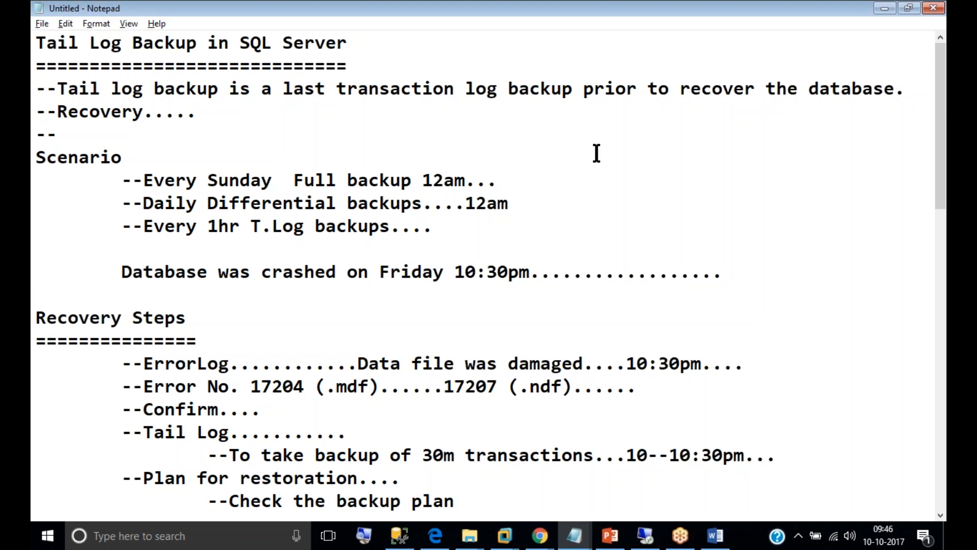
key("super+d")
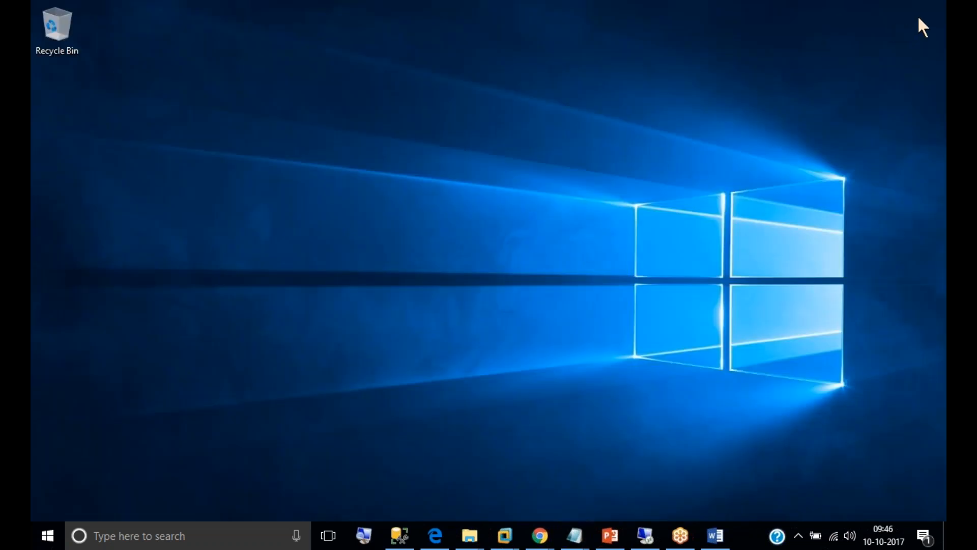